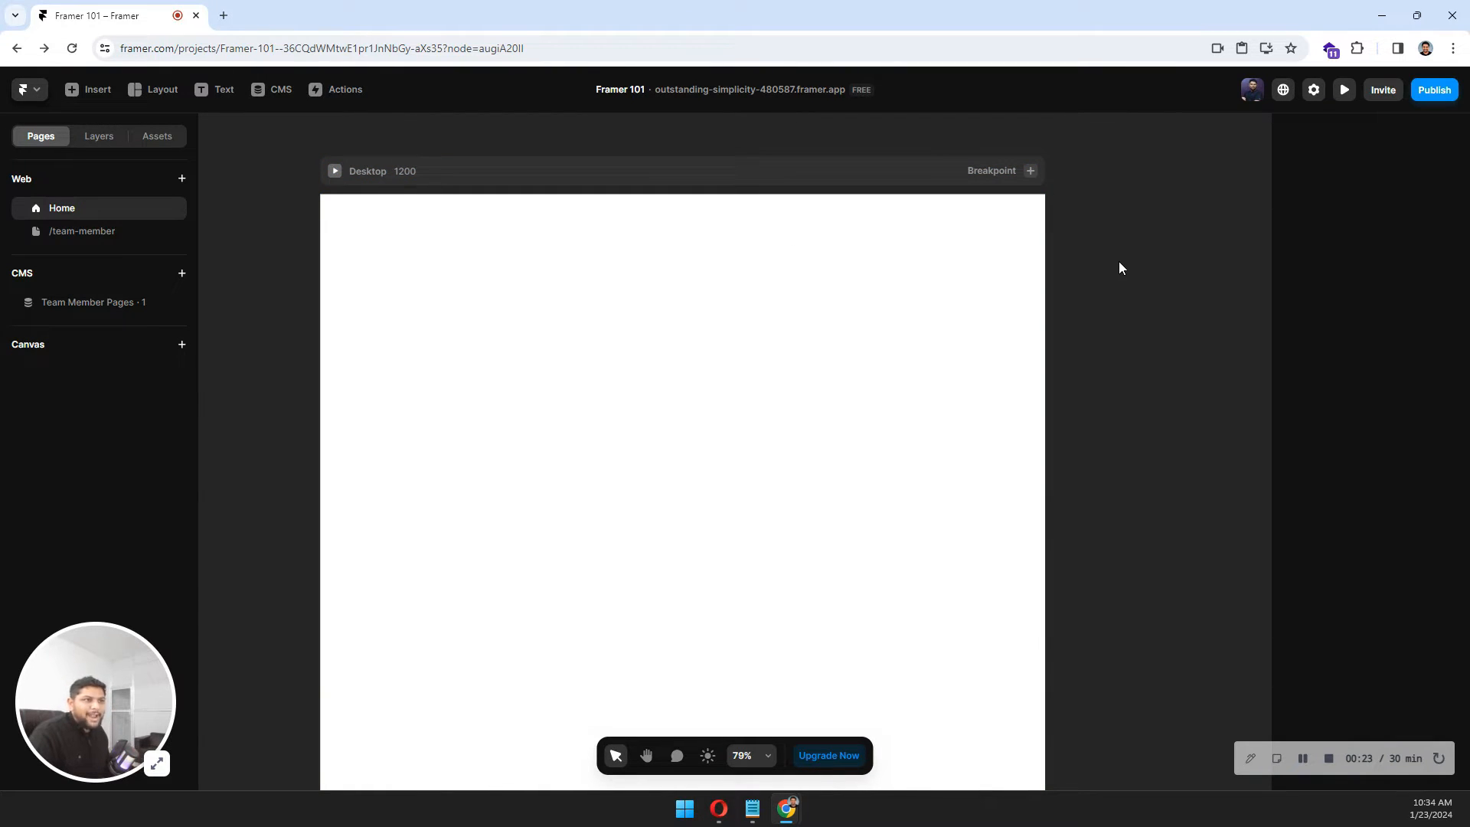
Add a text layer reading "Welcome" on the Desktop page.
click(403, 262)
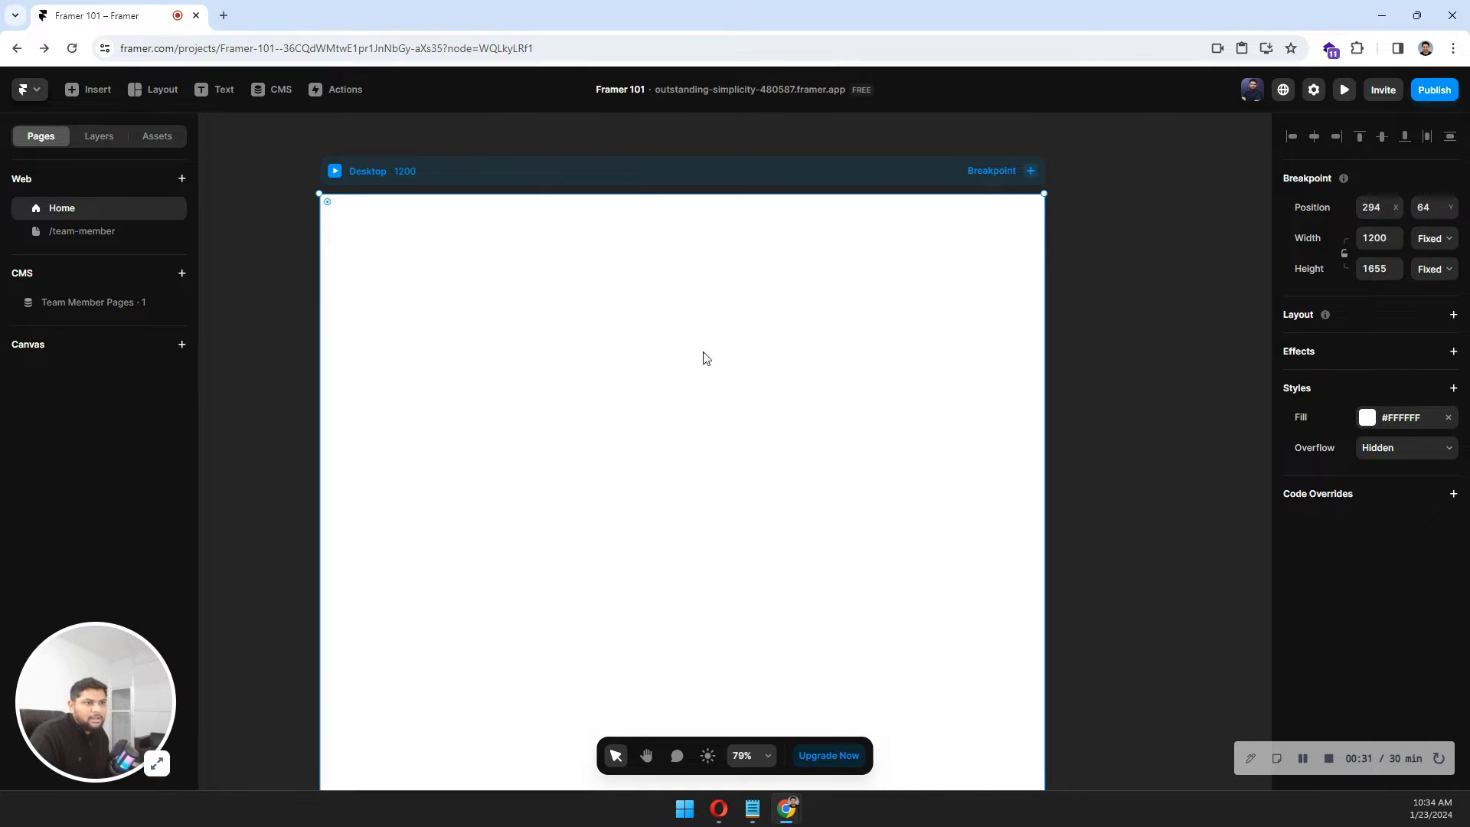
click(266, 204)
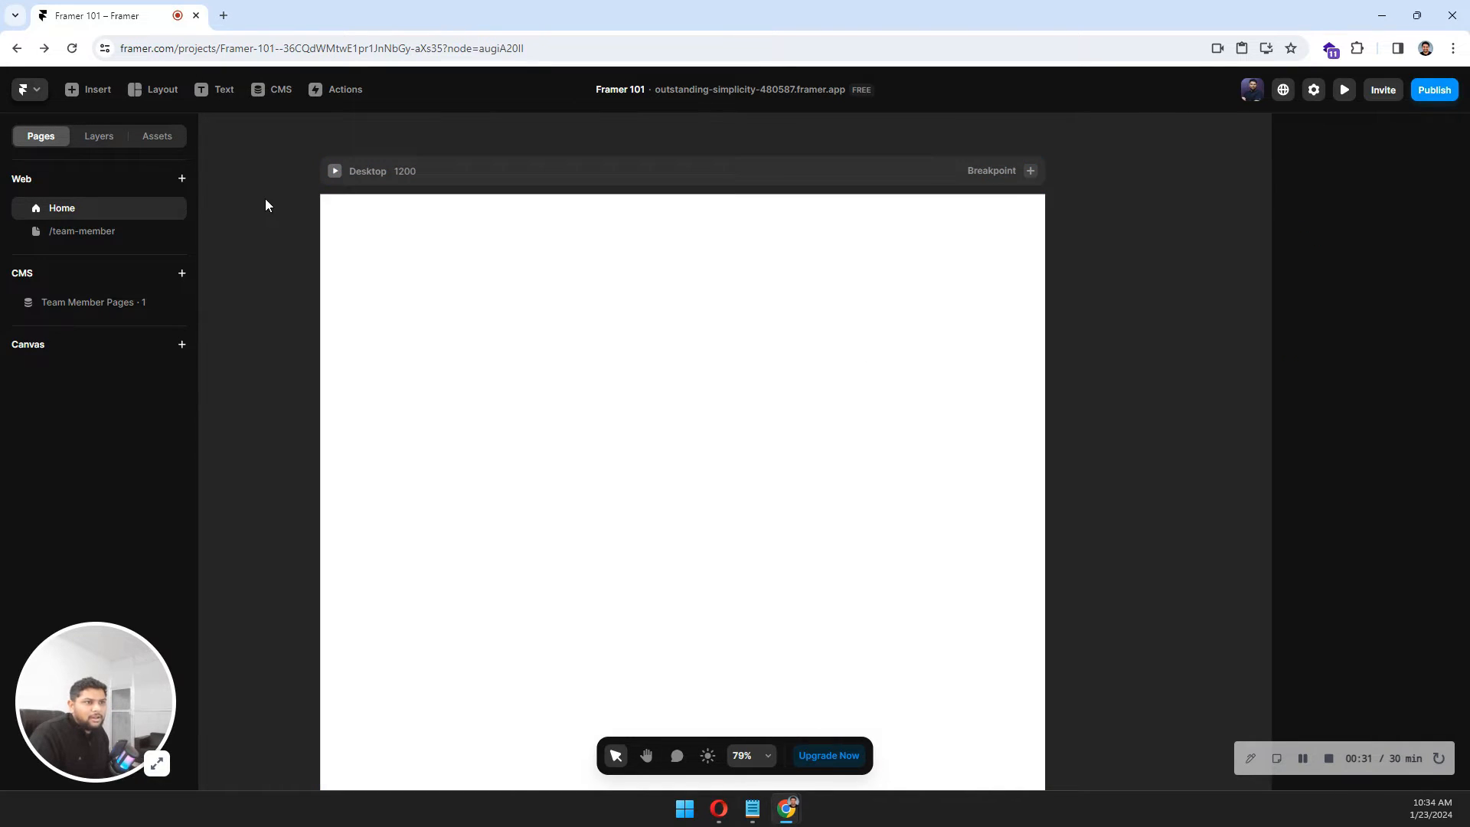
click(224, 91)
click(592, 362)
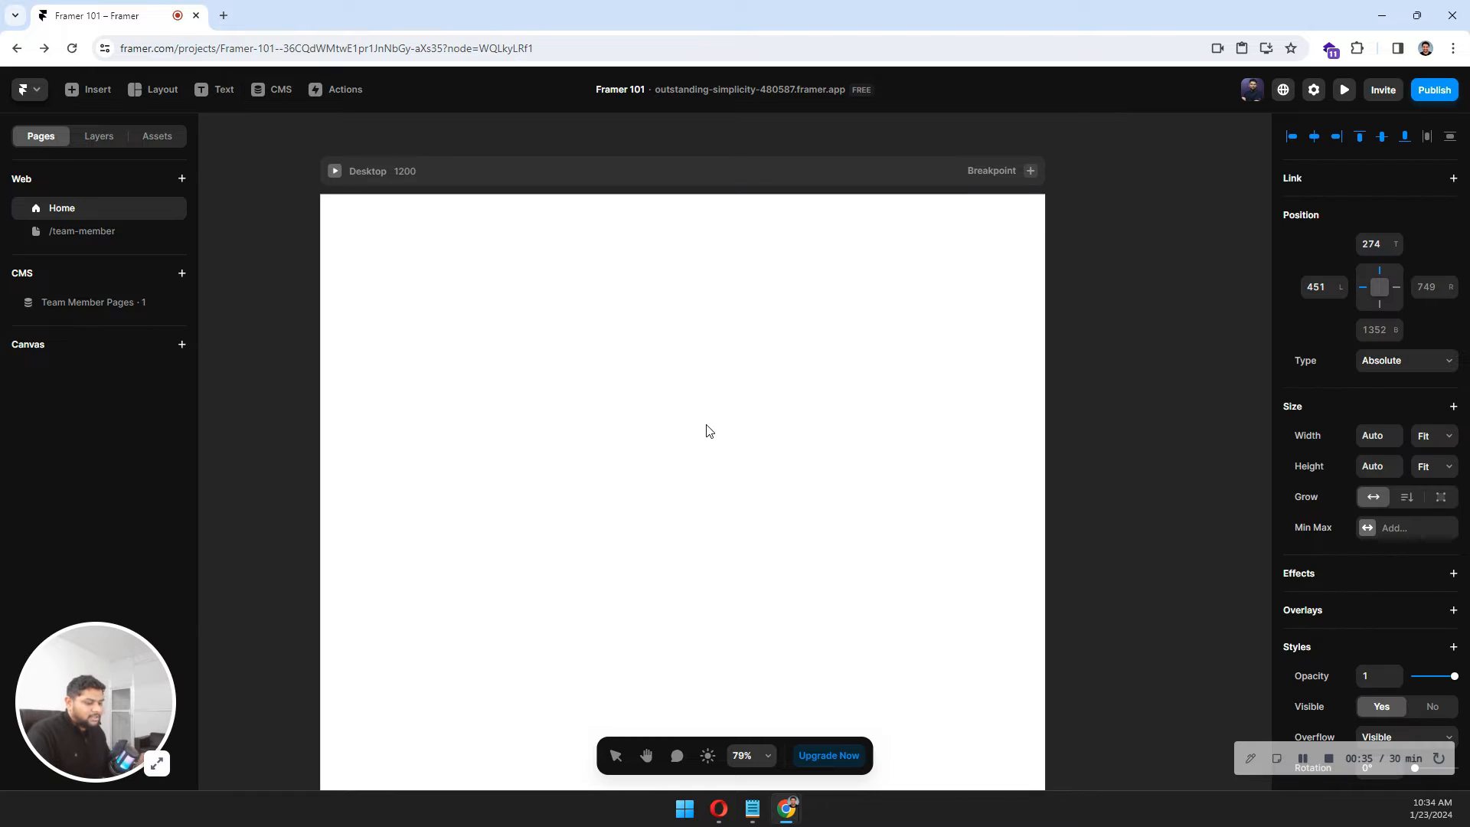
text(Welcome)
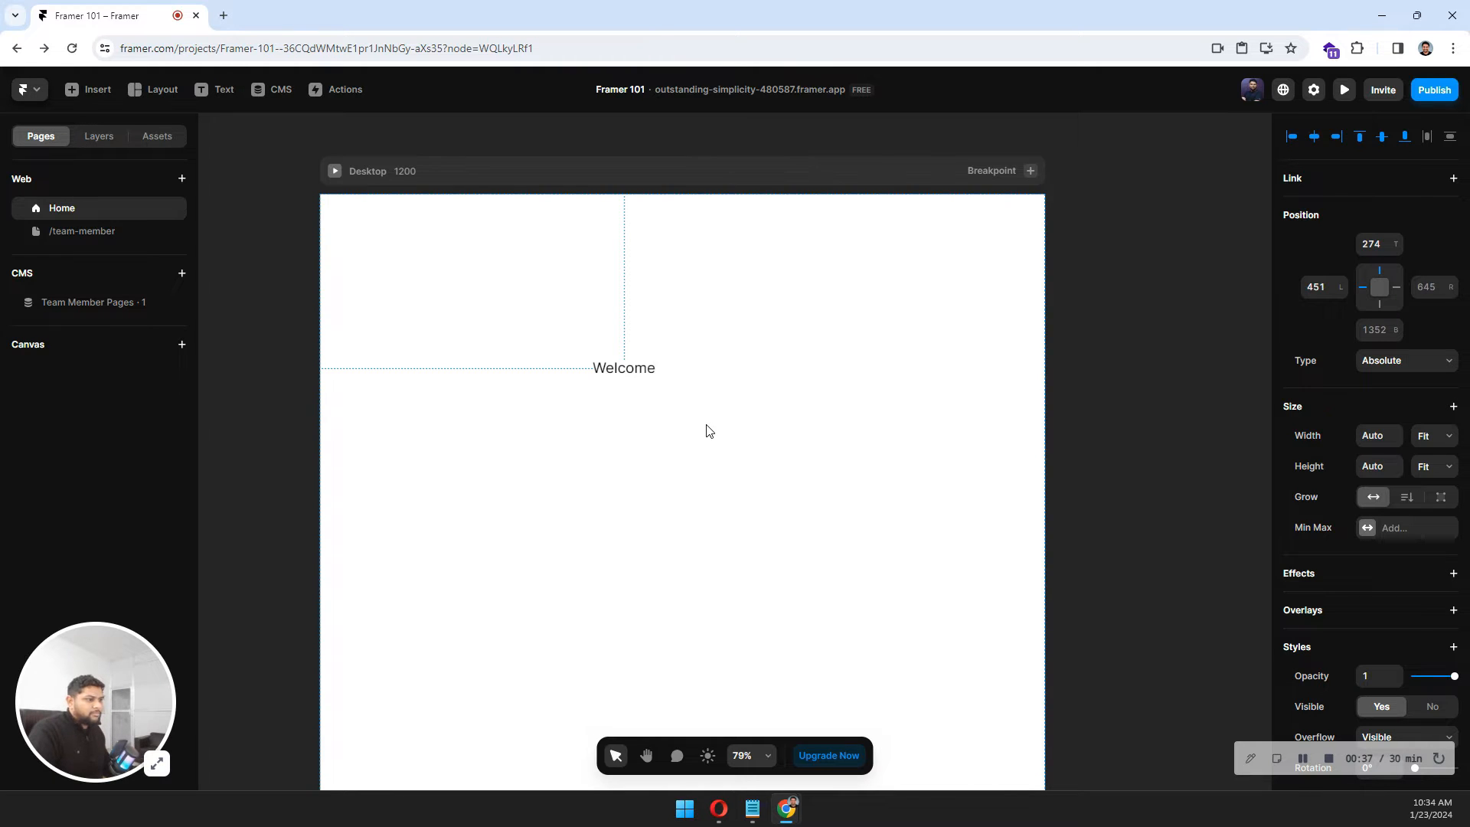
key(Escape)
Set the Welcome text's font size to 72 pixels.
scroll(1354, 538, down, 7)
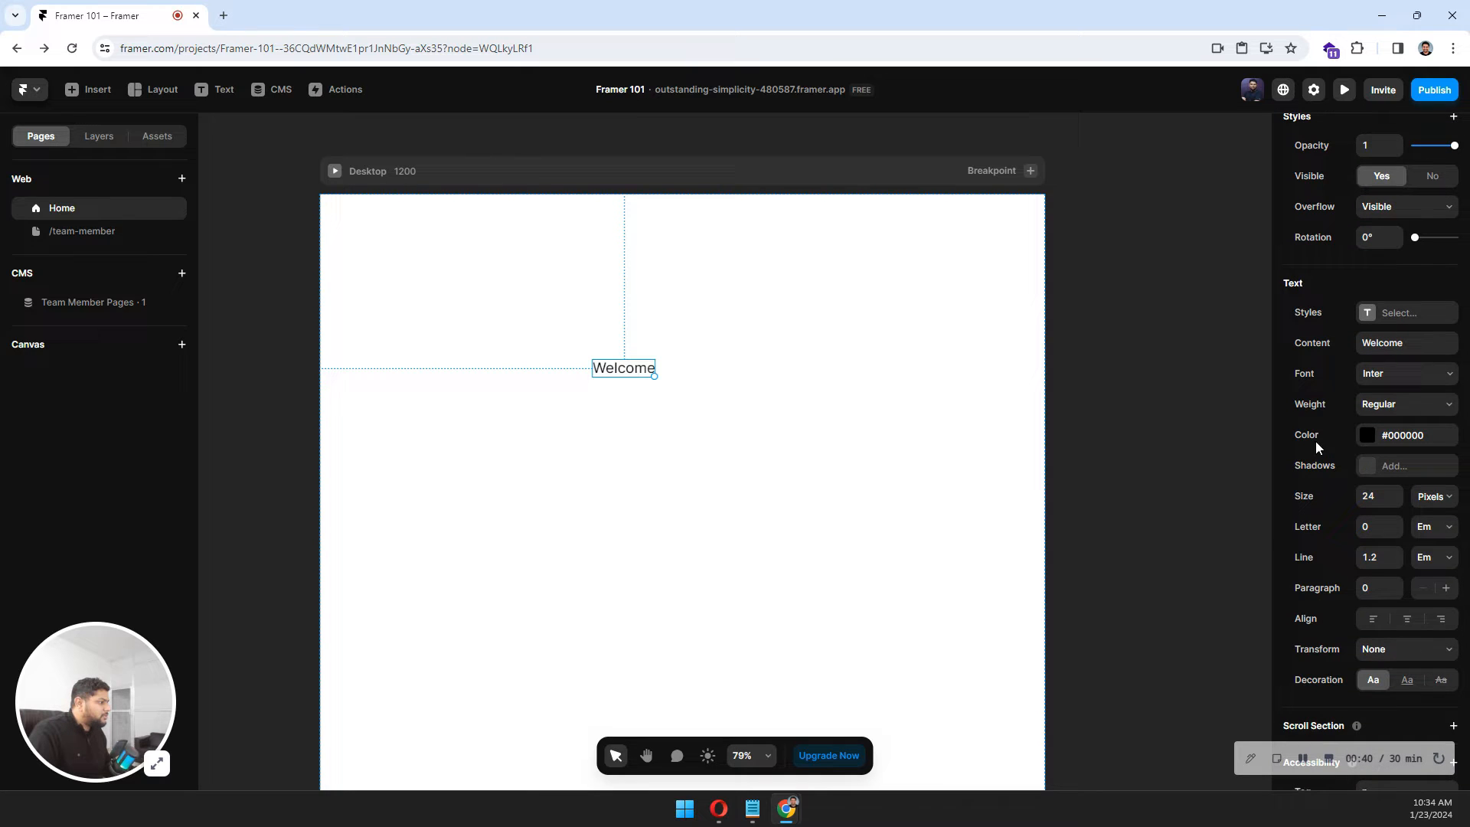
click(1381, 495)
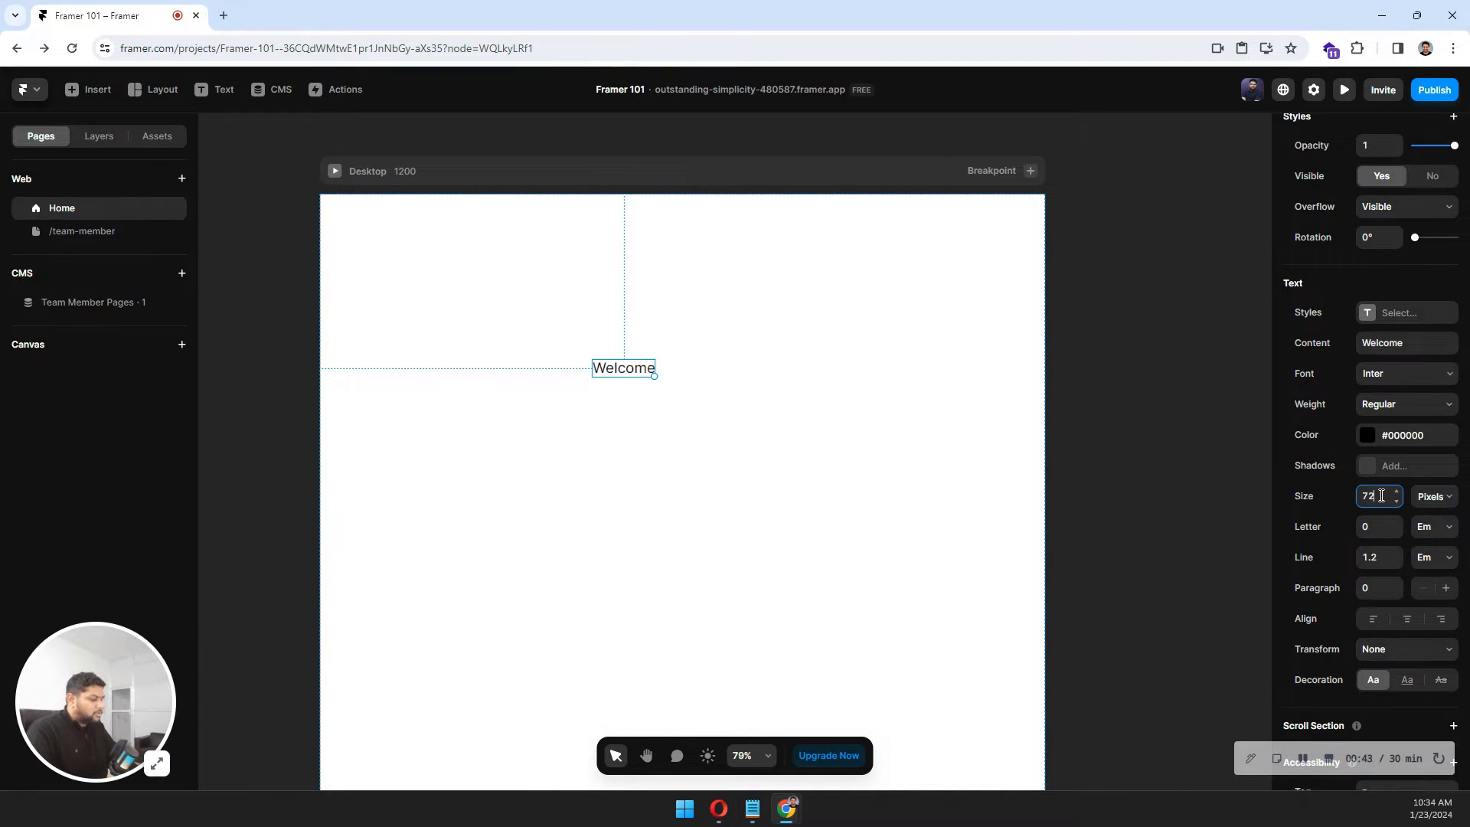
text(72)
key(Return)
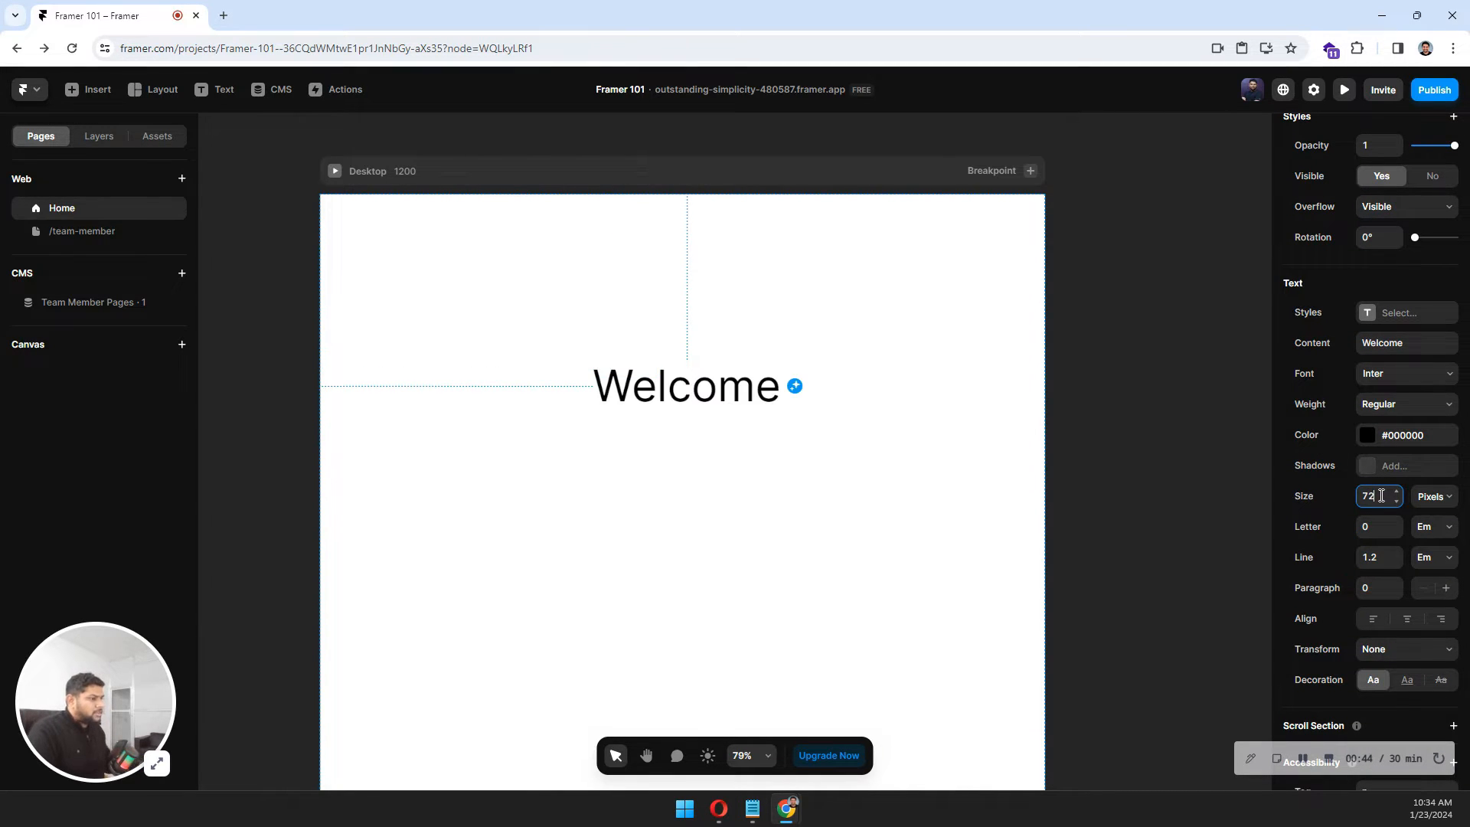
Set the Welcome text's weight to Bold and its alignment to center.
click(1368, 437)
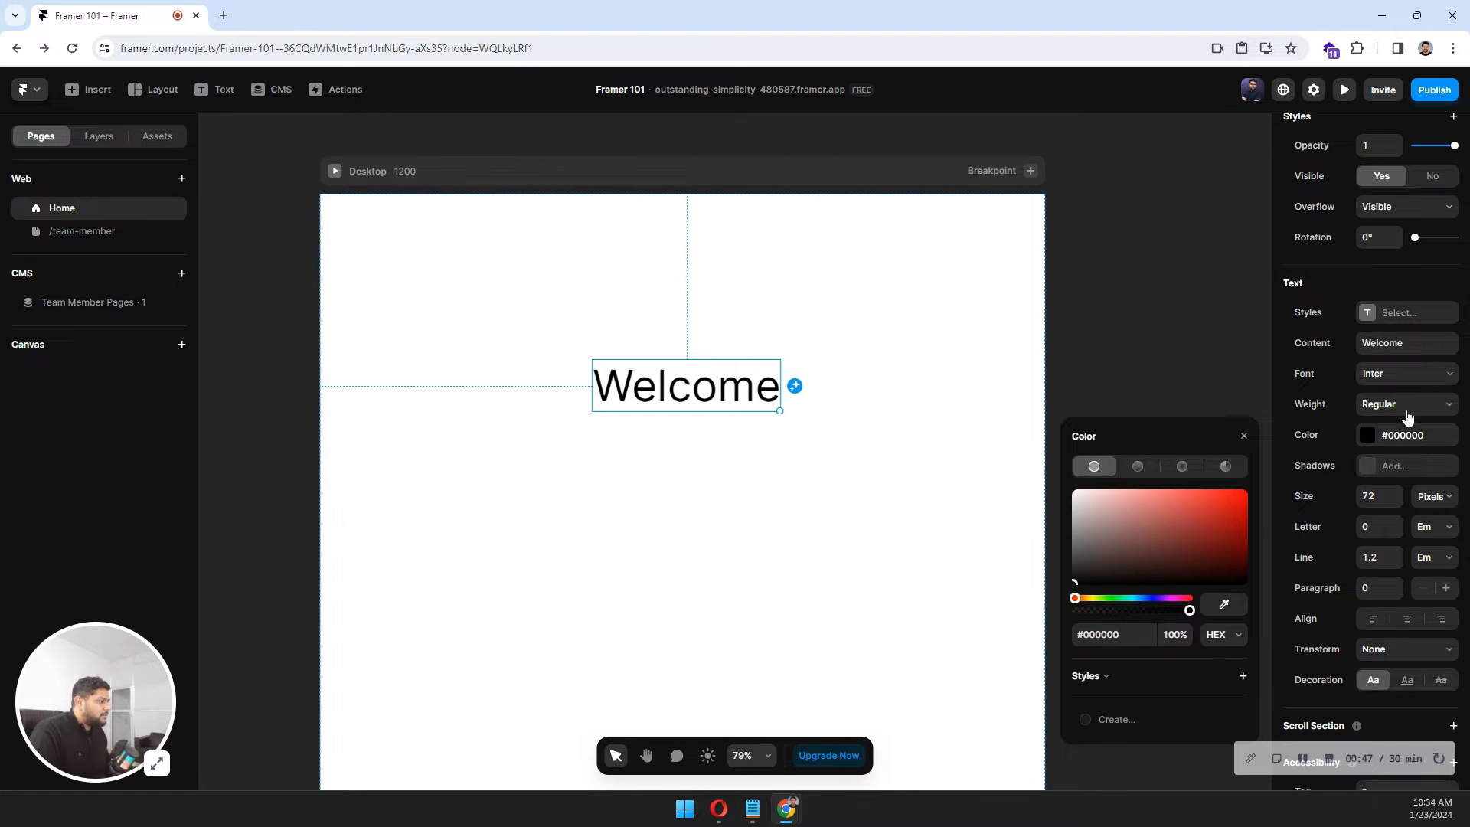
click(1405, 407)
click(1368, 571)
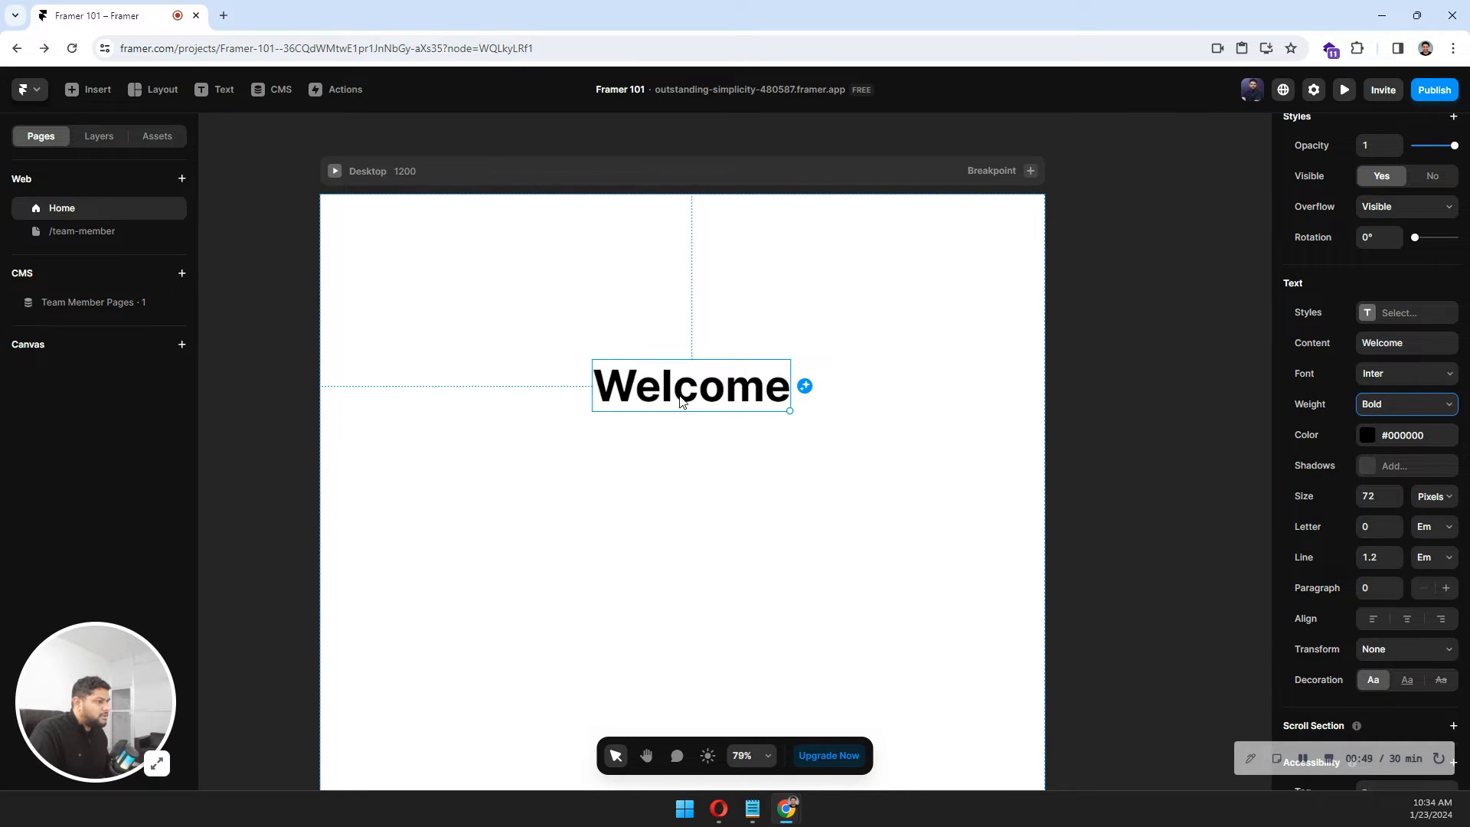
click(1401, 619)
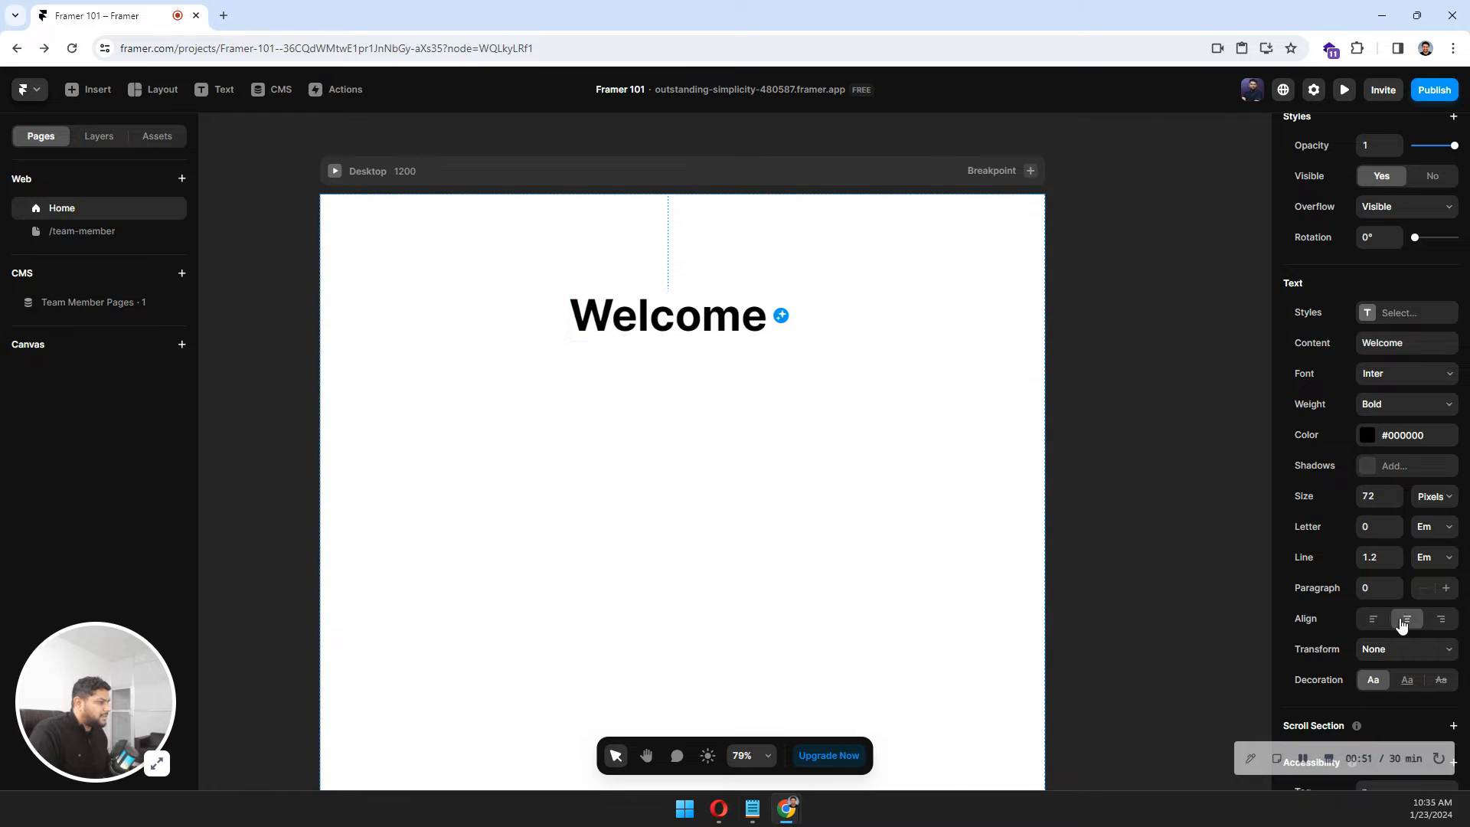
Move the Welcome heading slightly lower on the page, keeping it centered horizontally.
click(745, 409)
drag(707, 337, 711, 395)
click(714, 492)
click(712, 379)
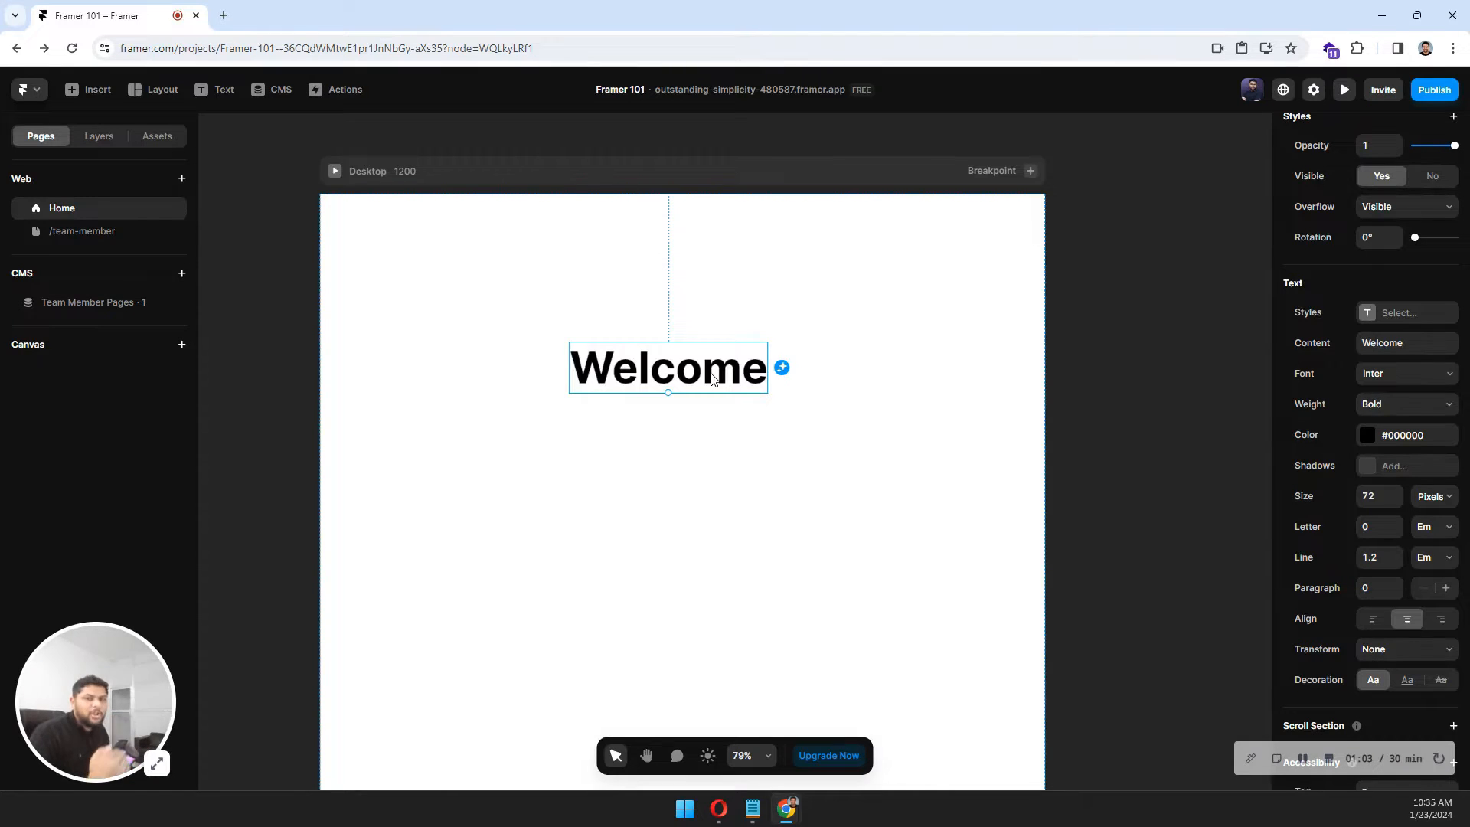
Preview the page, reload the preview to check the heading, and return to the editor.
click(934, 292)
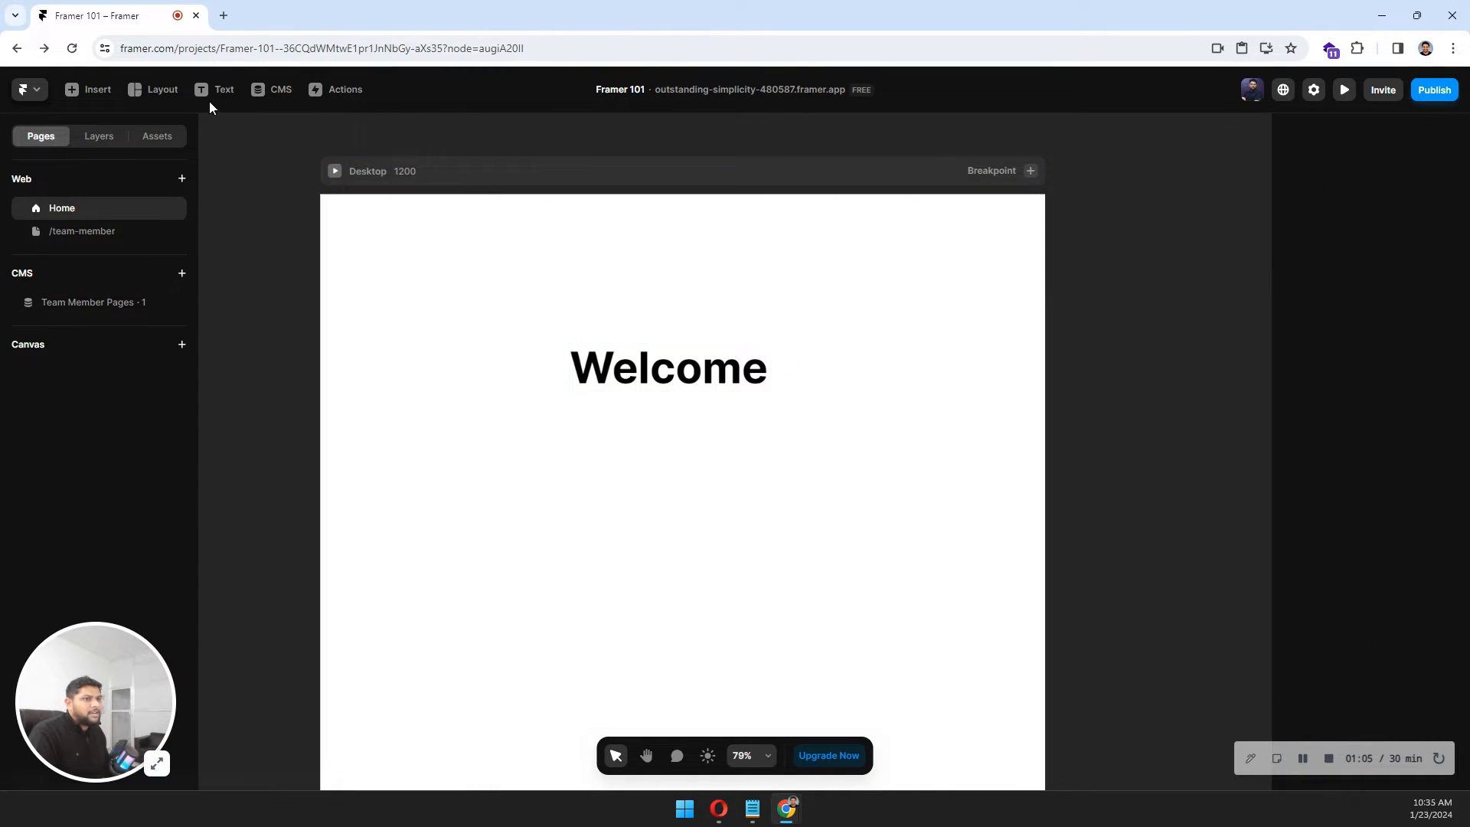
click(334, 171)
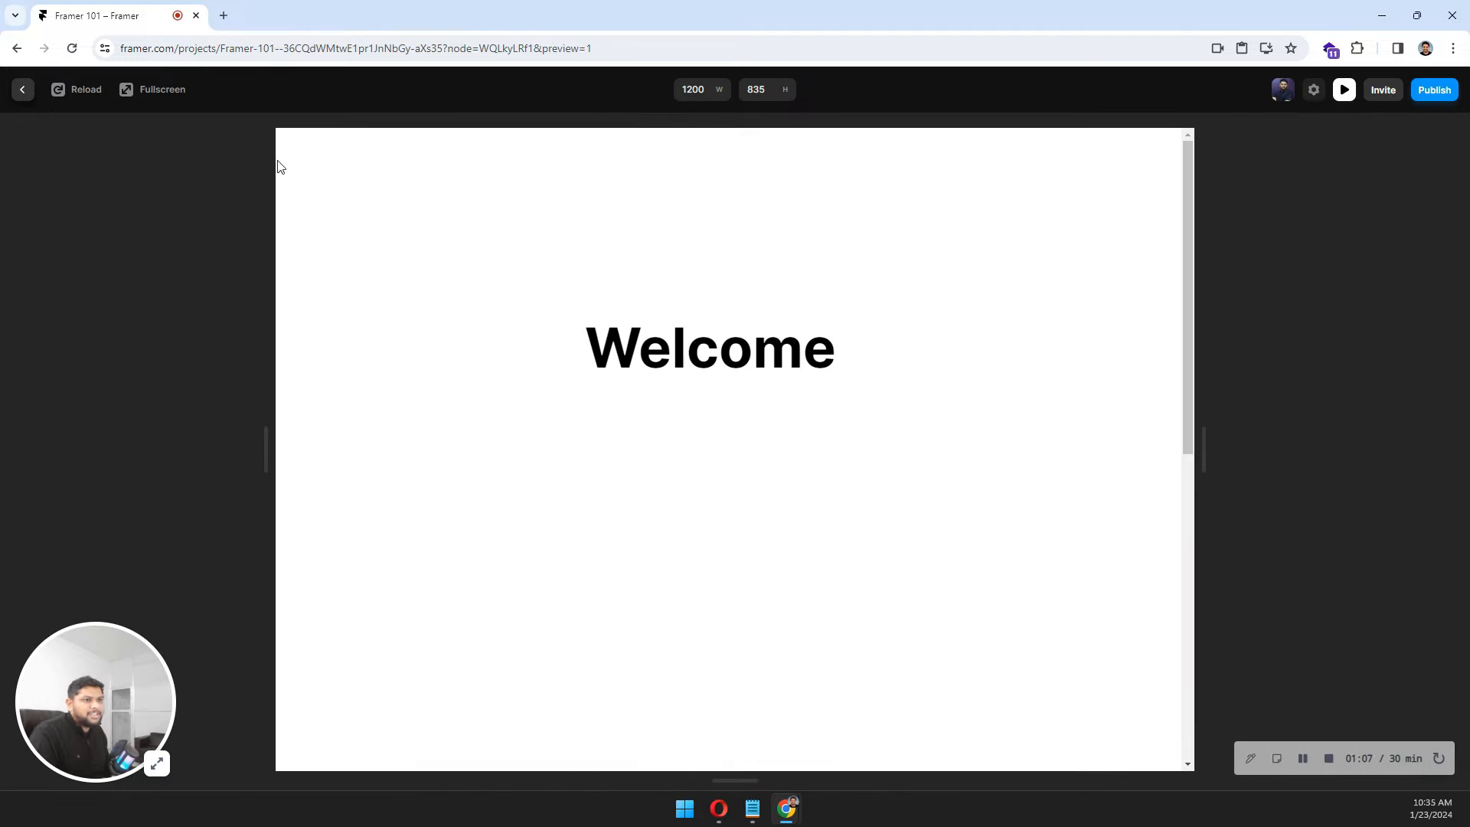
click(73, 91)
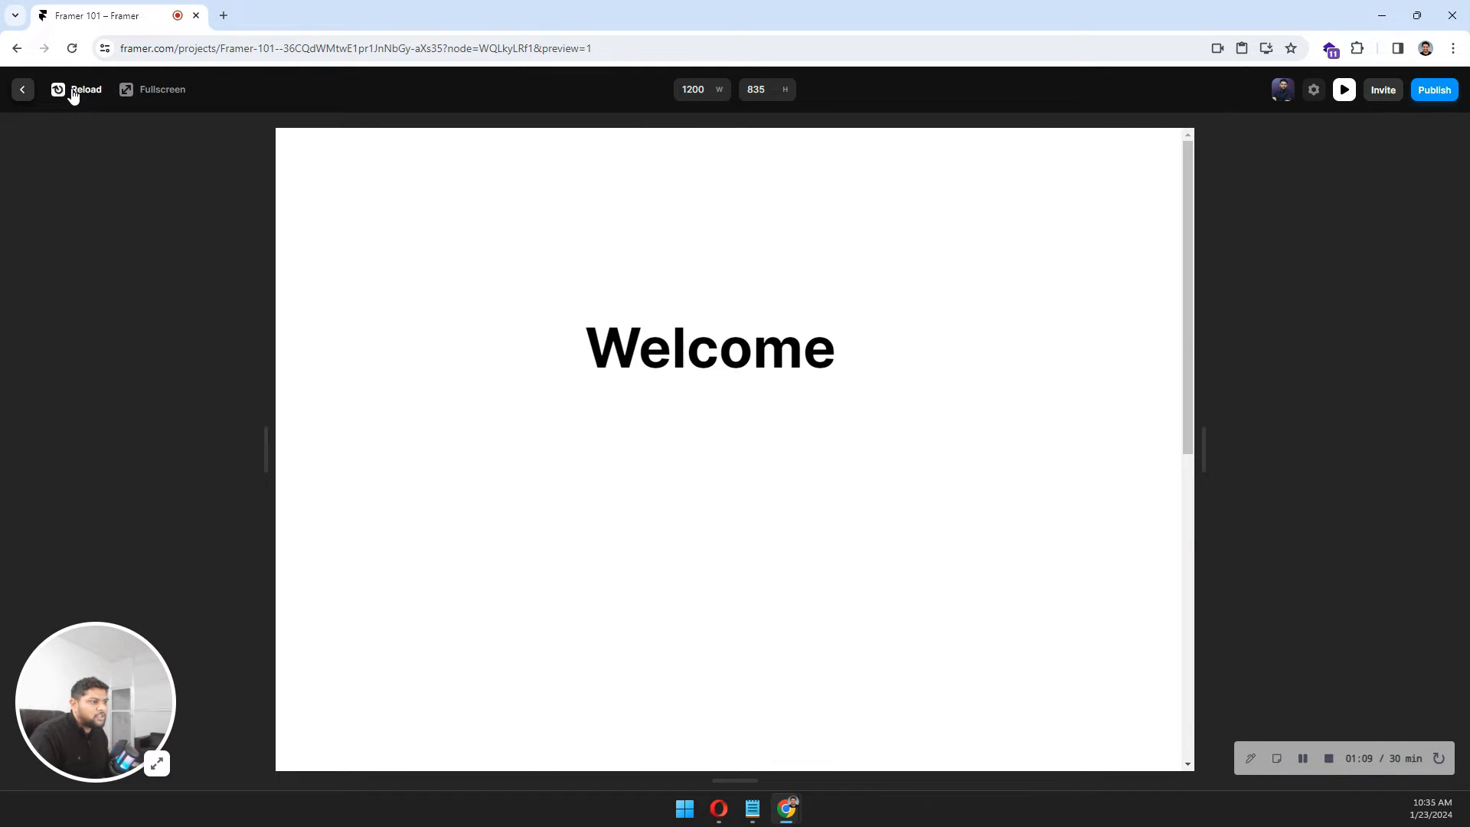
click(23, 90)
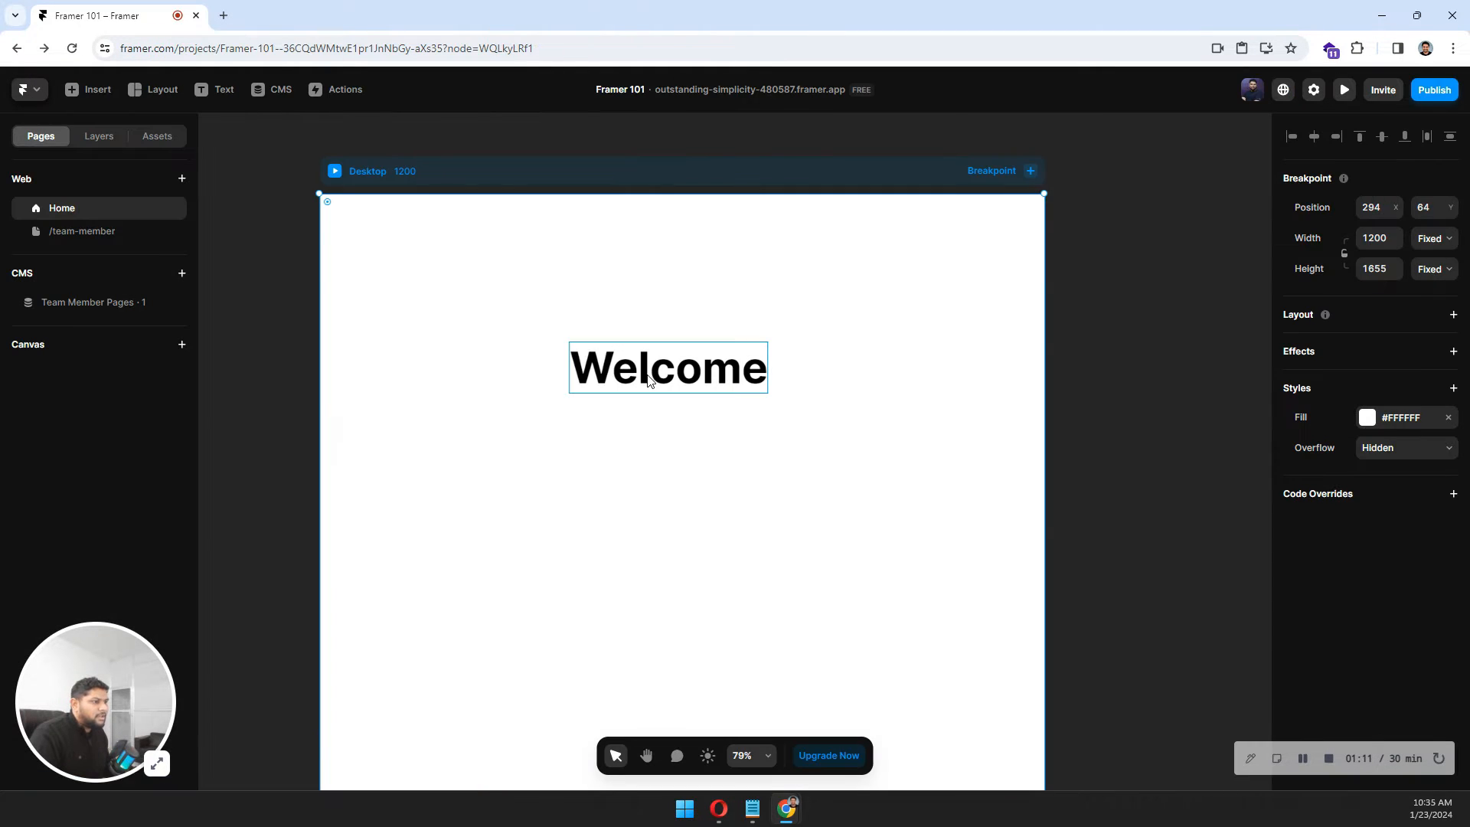
Add an Appear effect to the Welcome text and set its preset to Scale In.
click(649, 380)
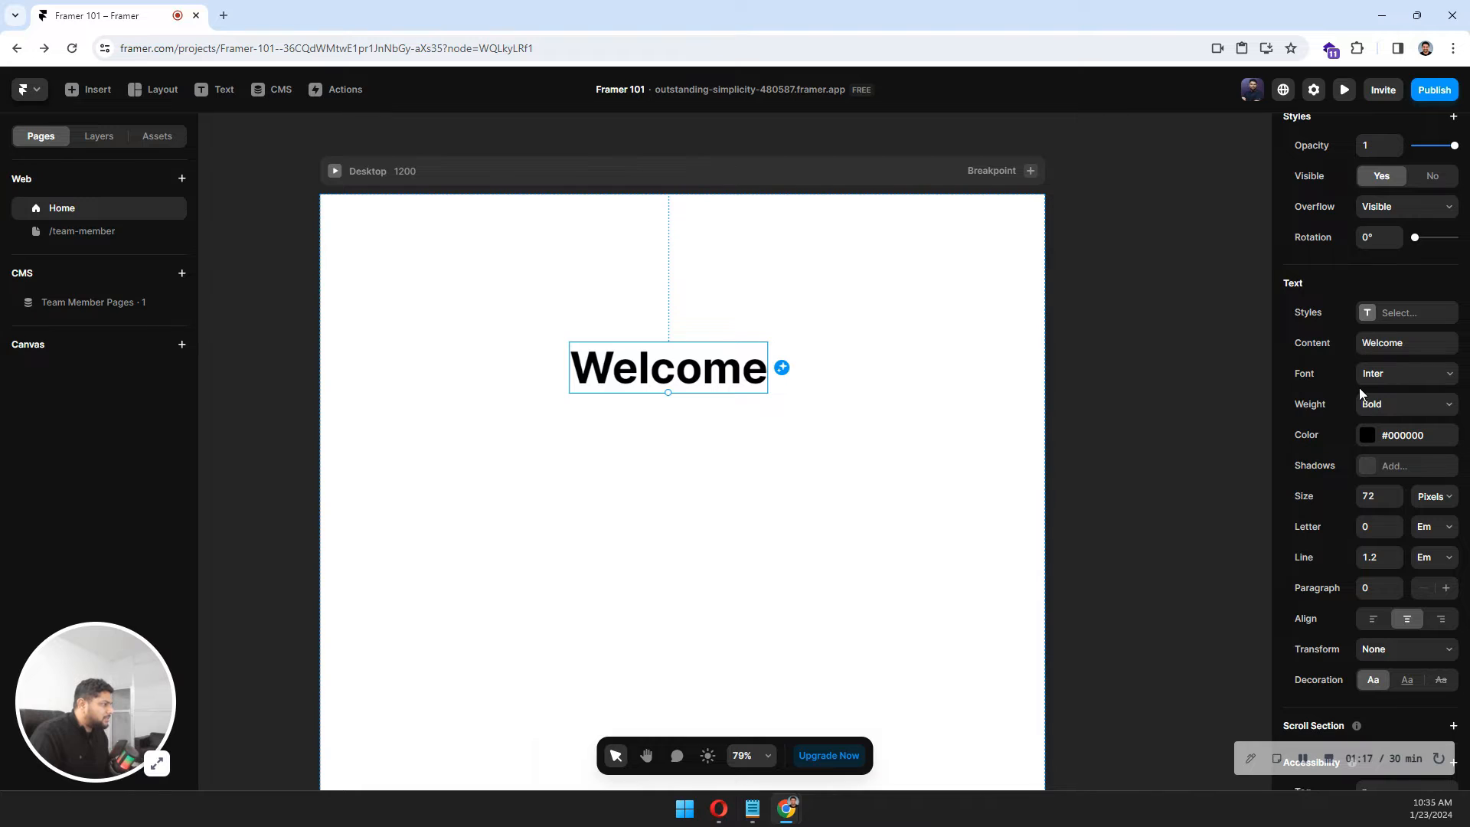
scroll(1350, 394, up, 5)
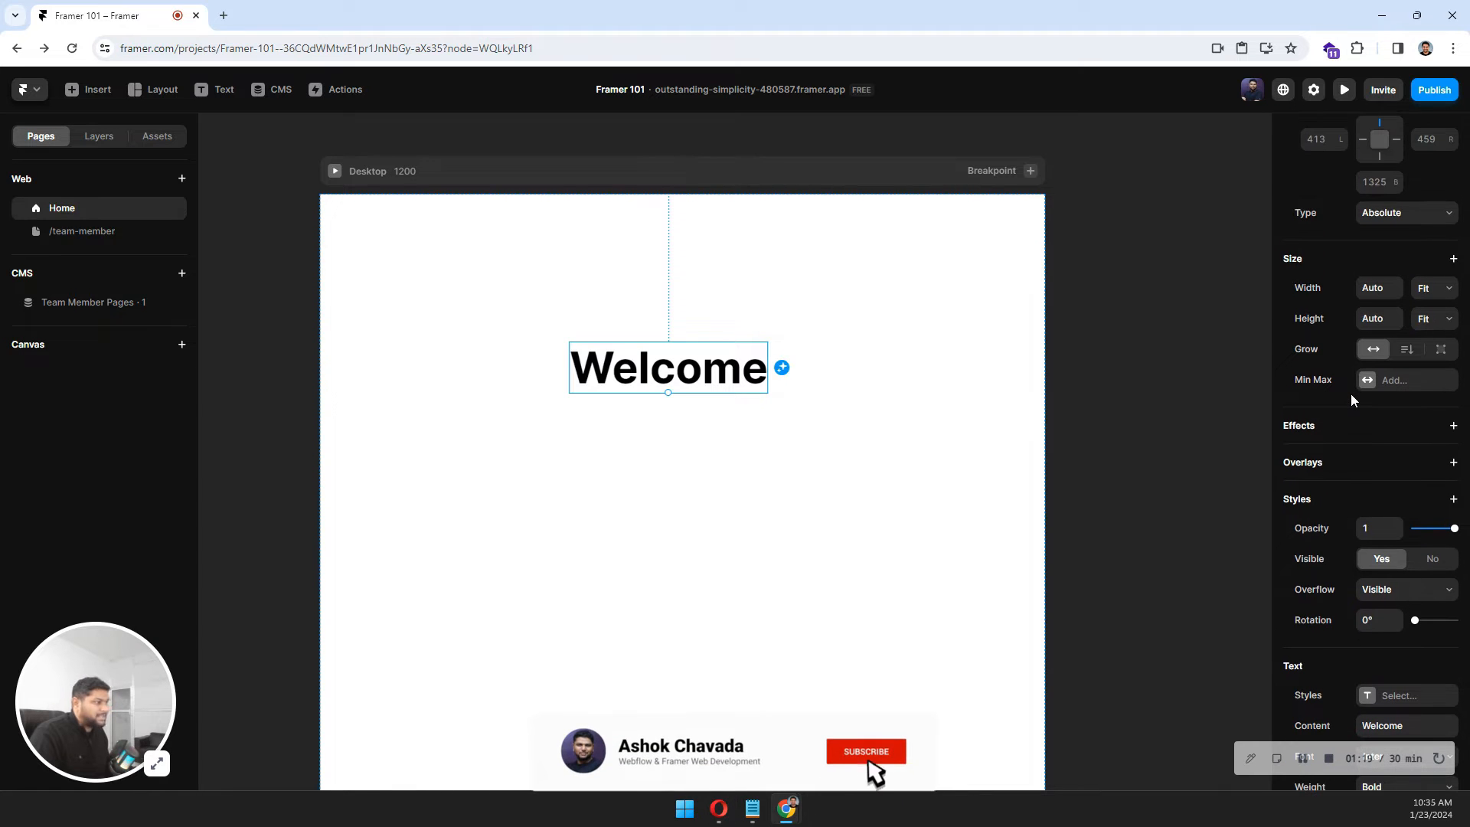
click(1313, 427)
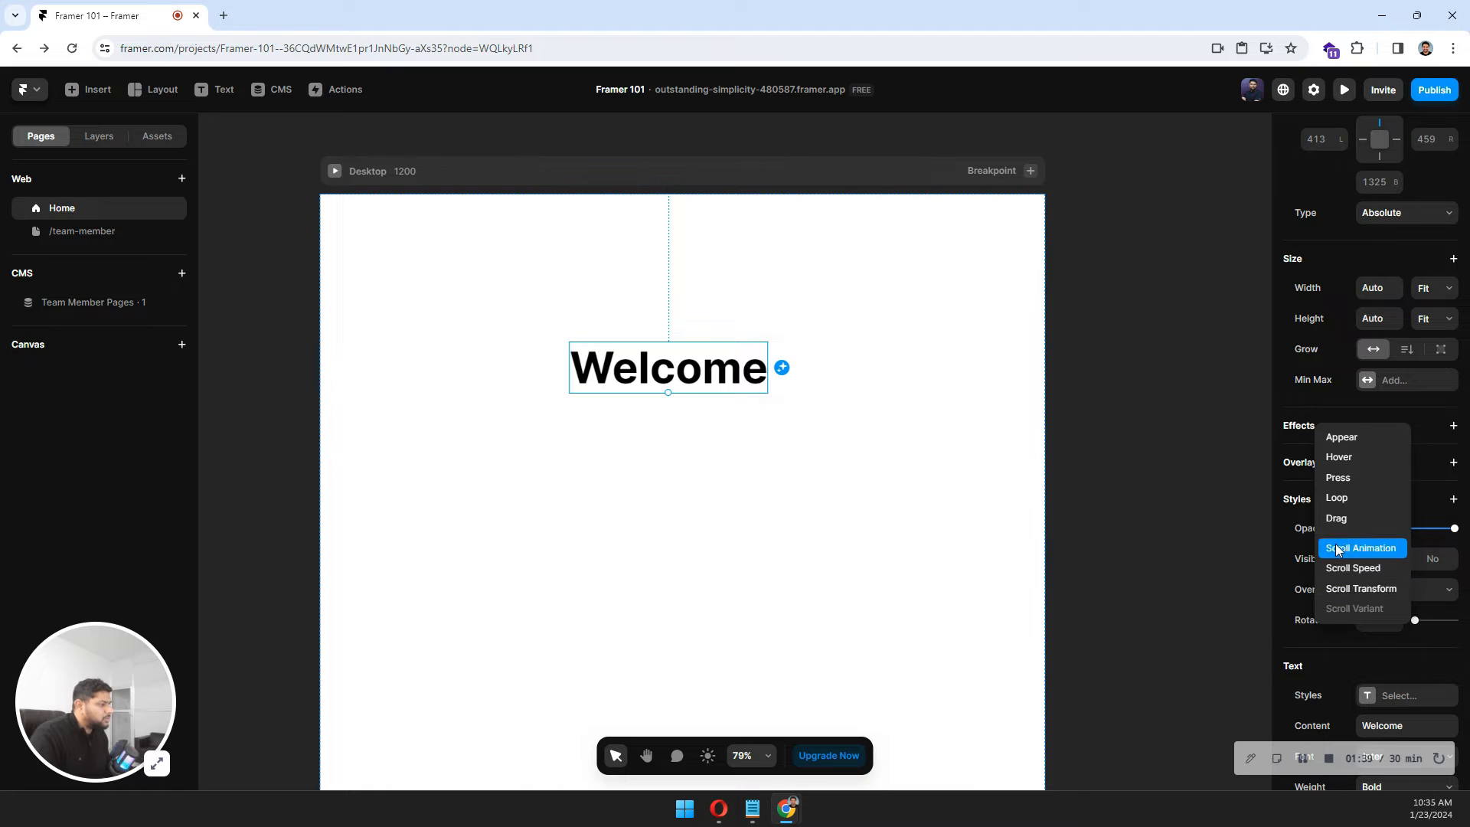
click(1355, 437)
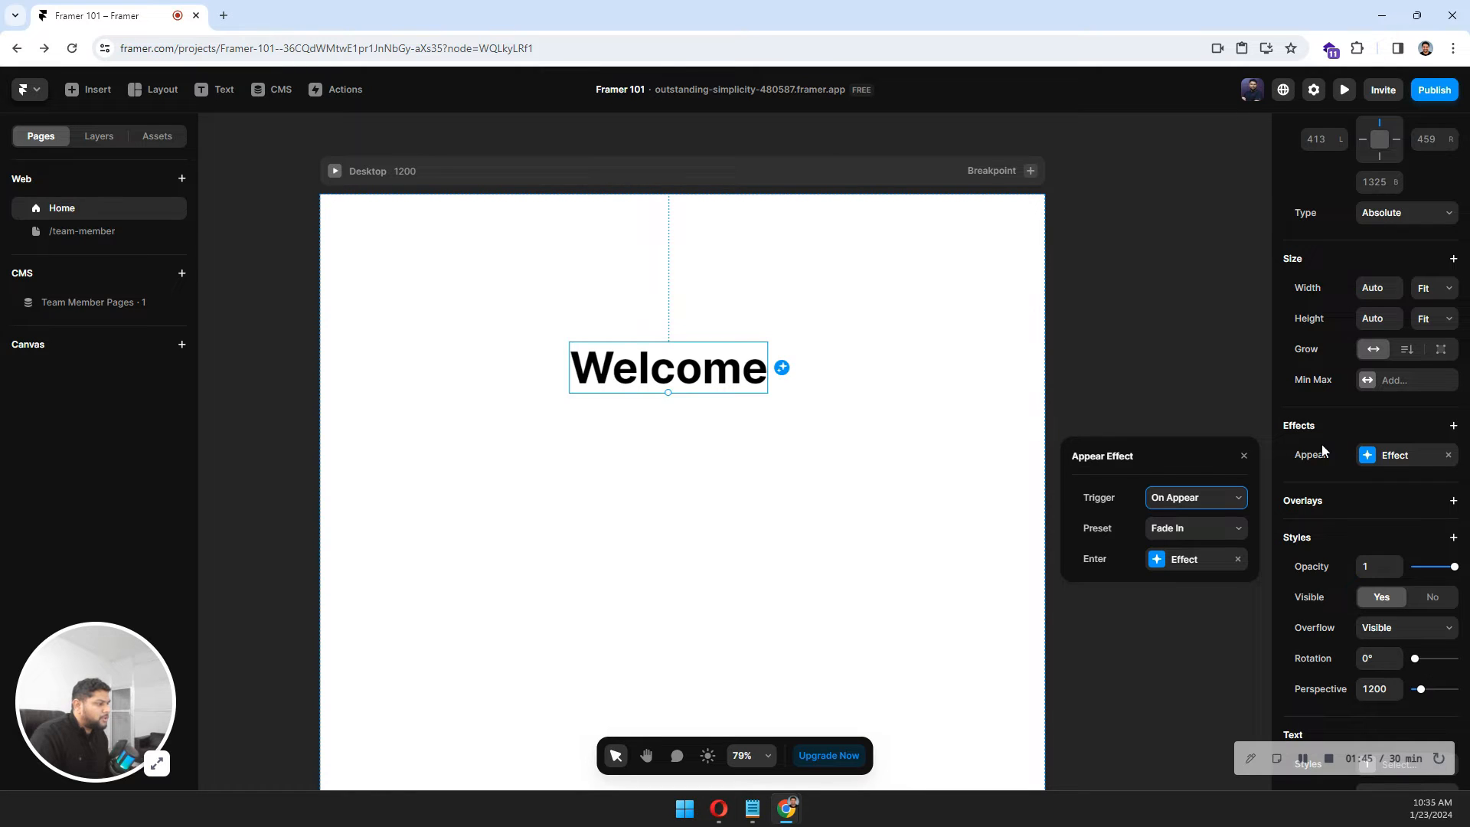
click(1188, 530)
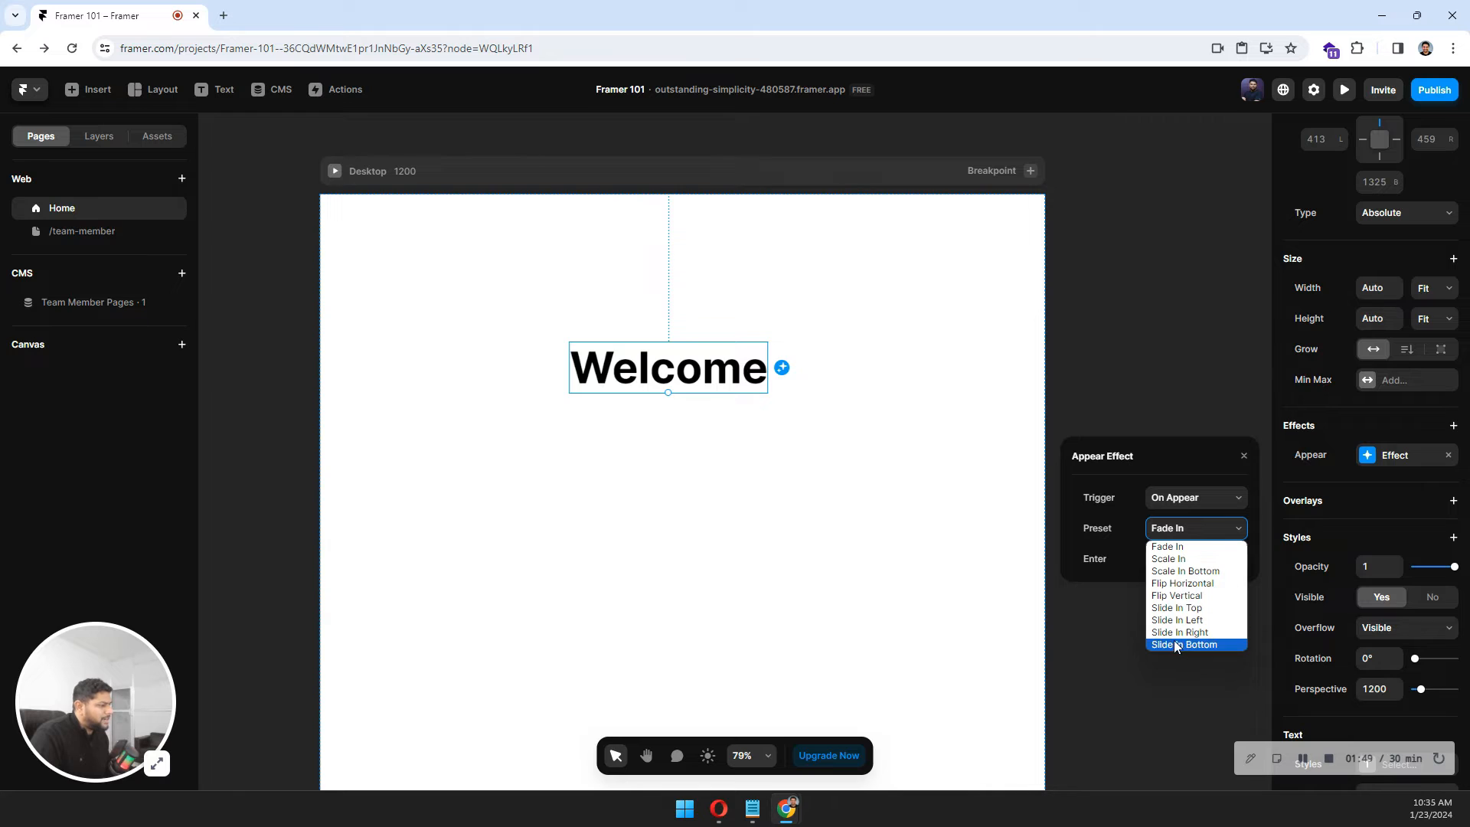
click(1165, 558)
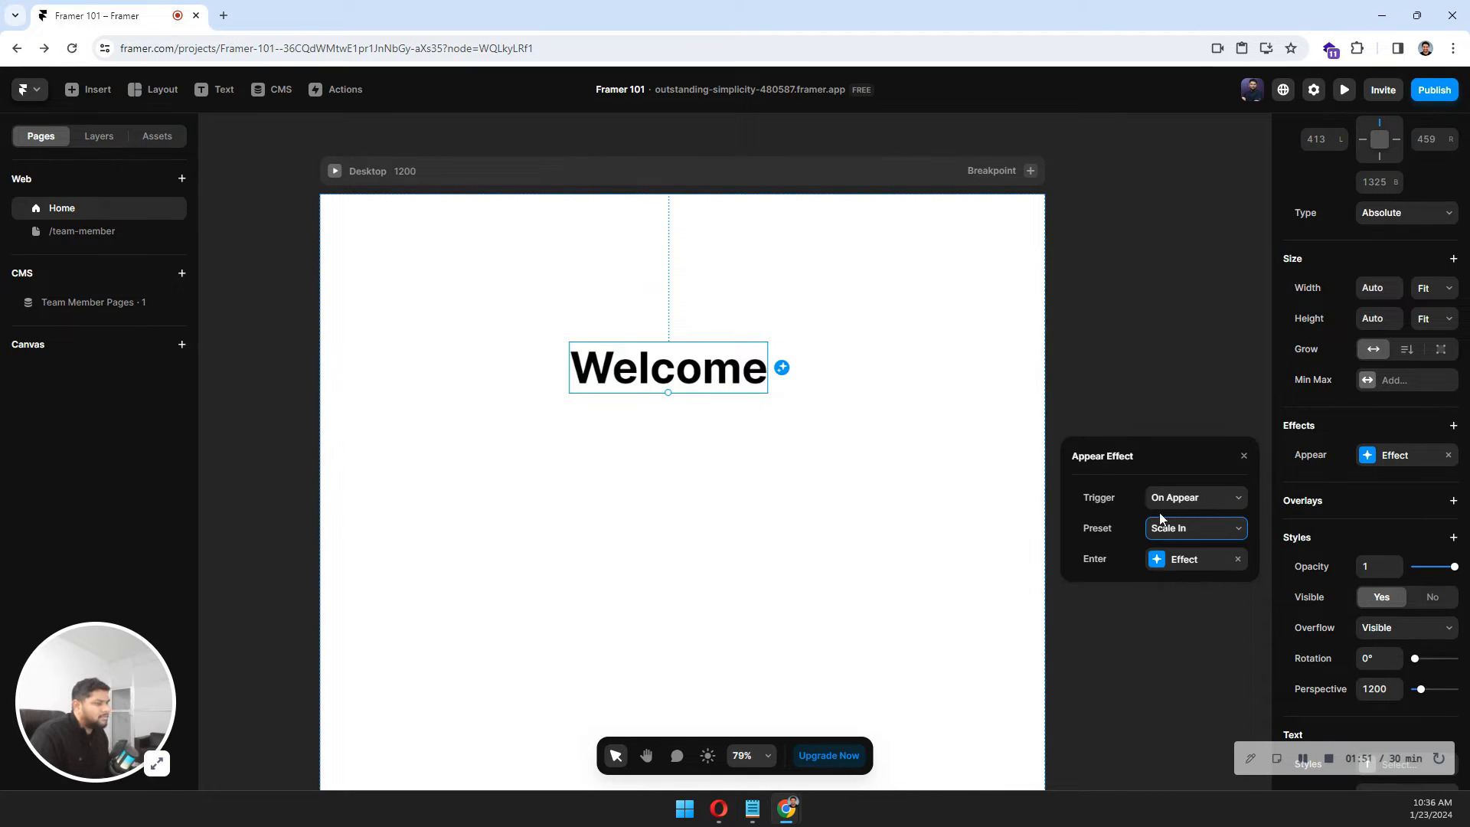
Try setting the enter effect's scale to 1, then restore it to 0.5.
click(1156, 563)
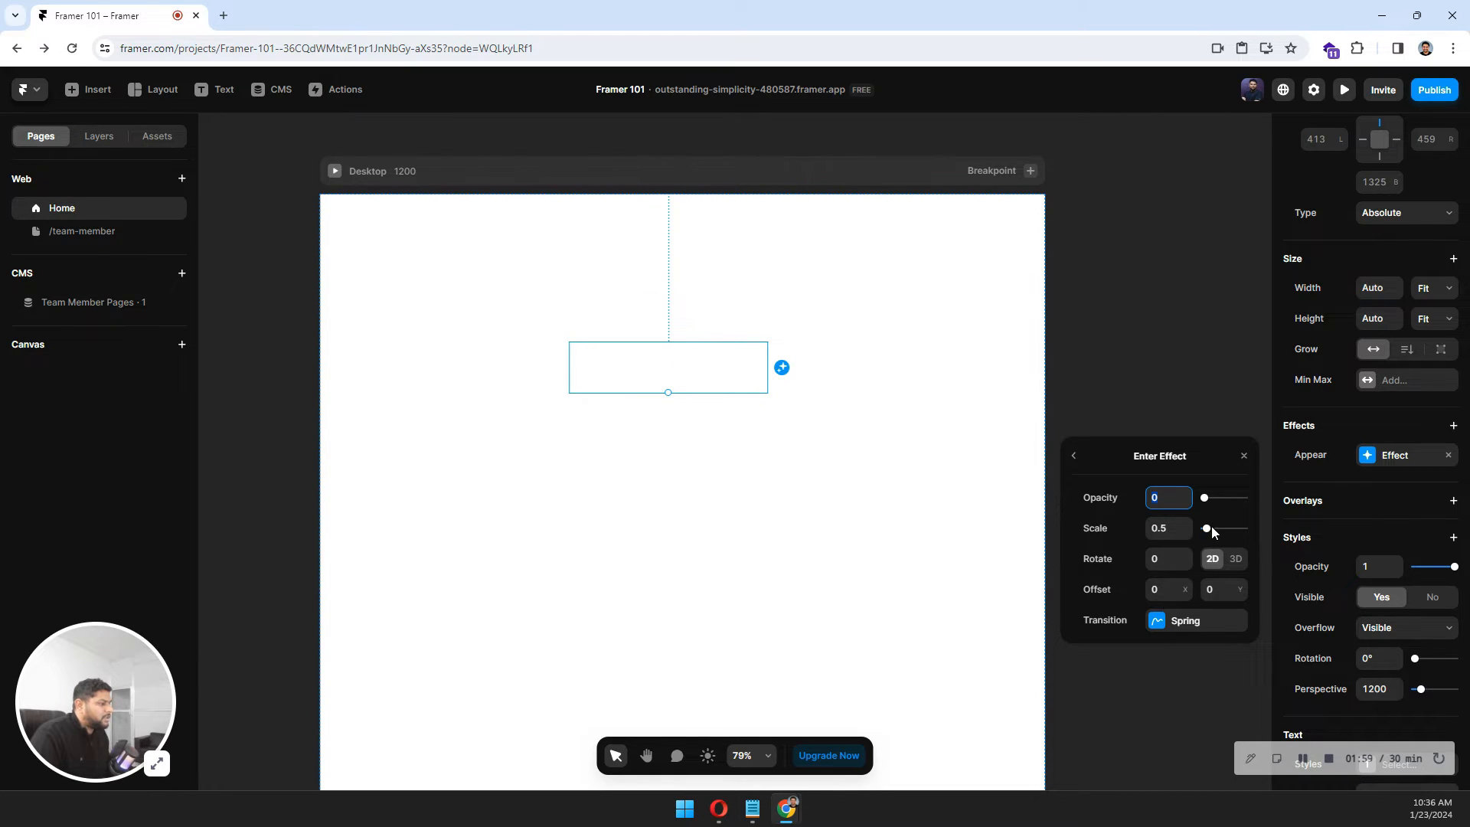
click(1172, 526)
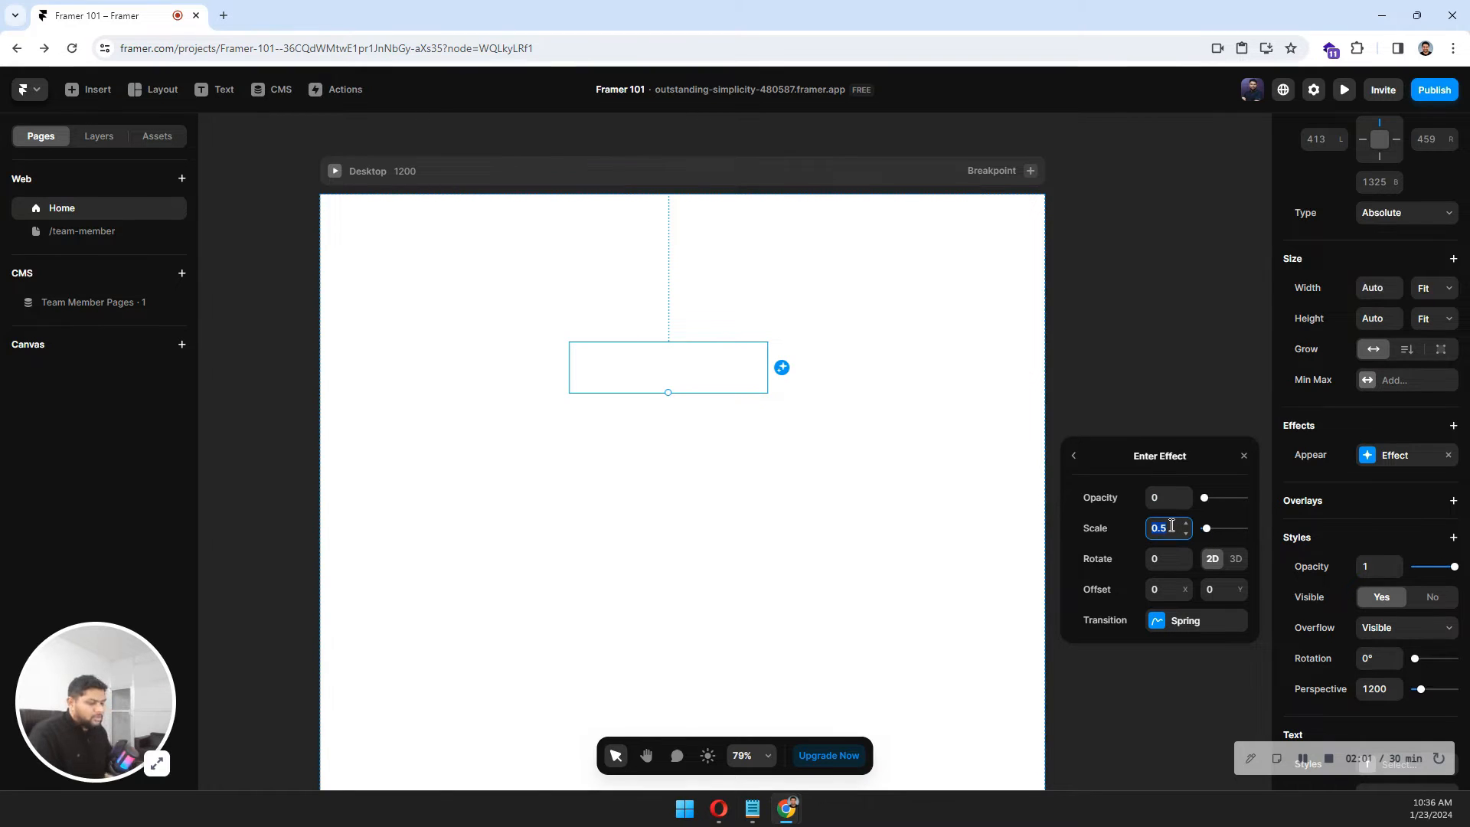
text(1)
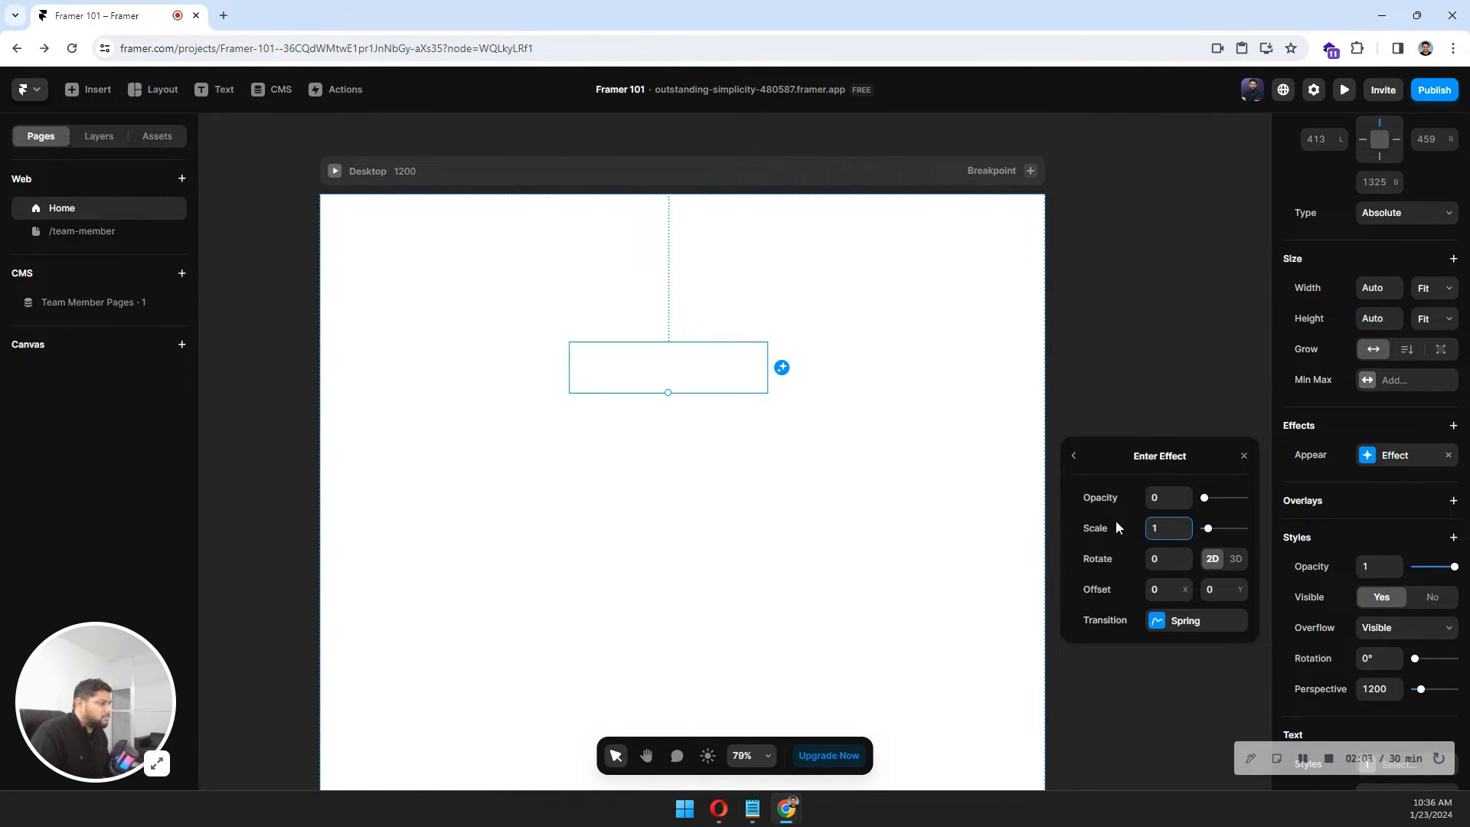
click(1075, 457)
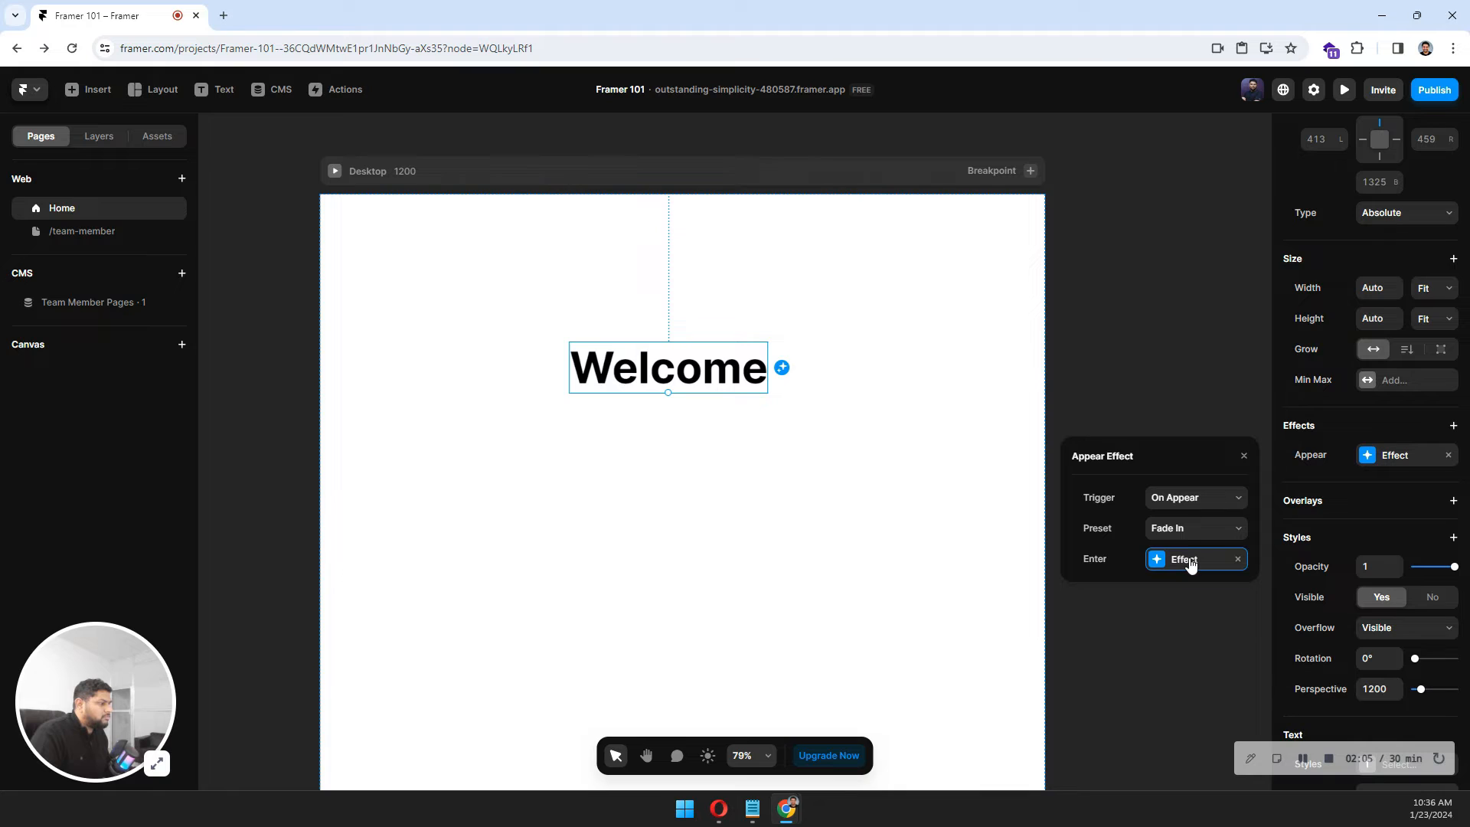
click(1188, 559)
click(1168, 527)
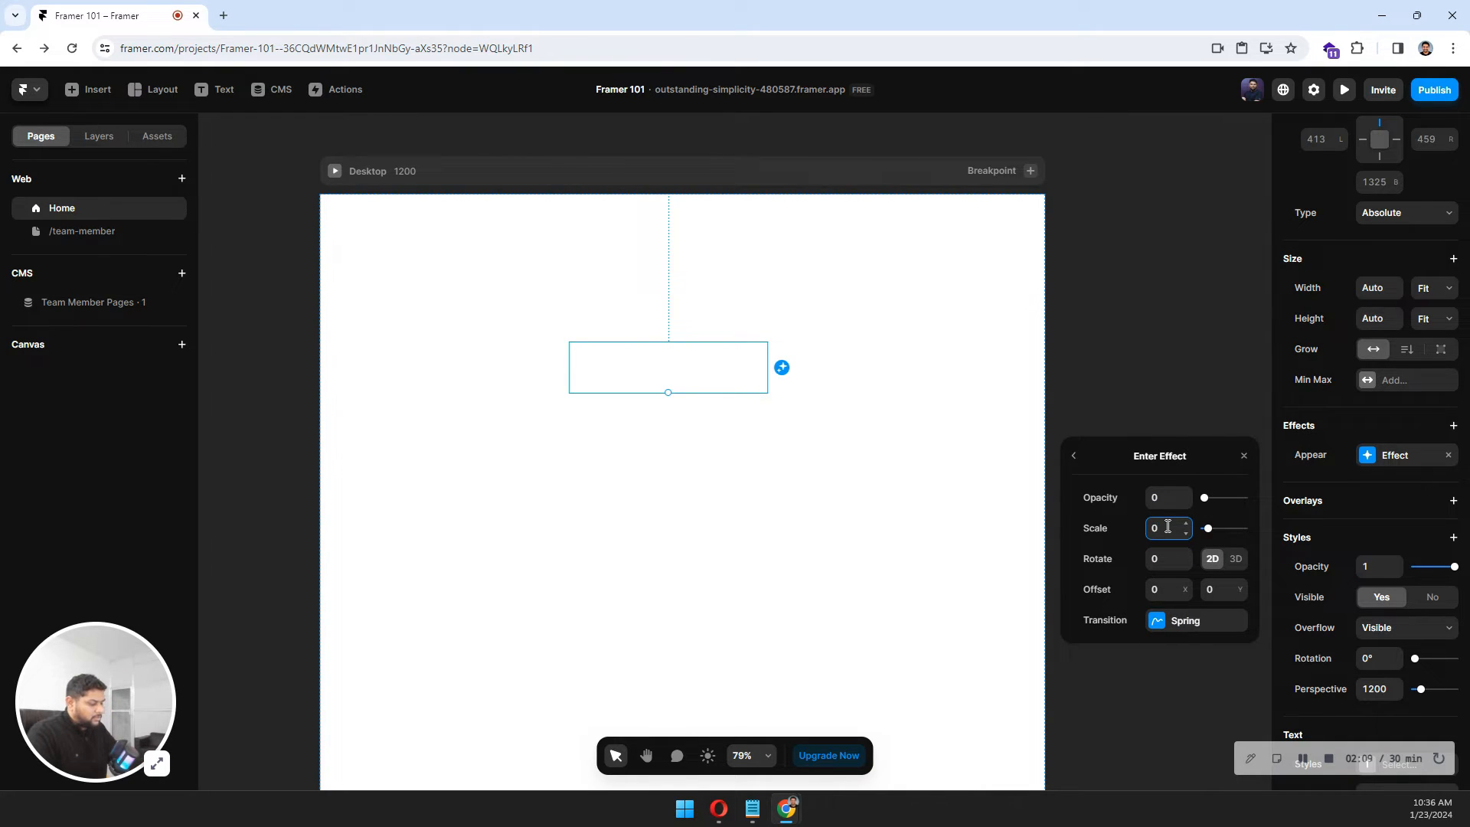
text(0.5)
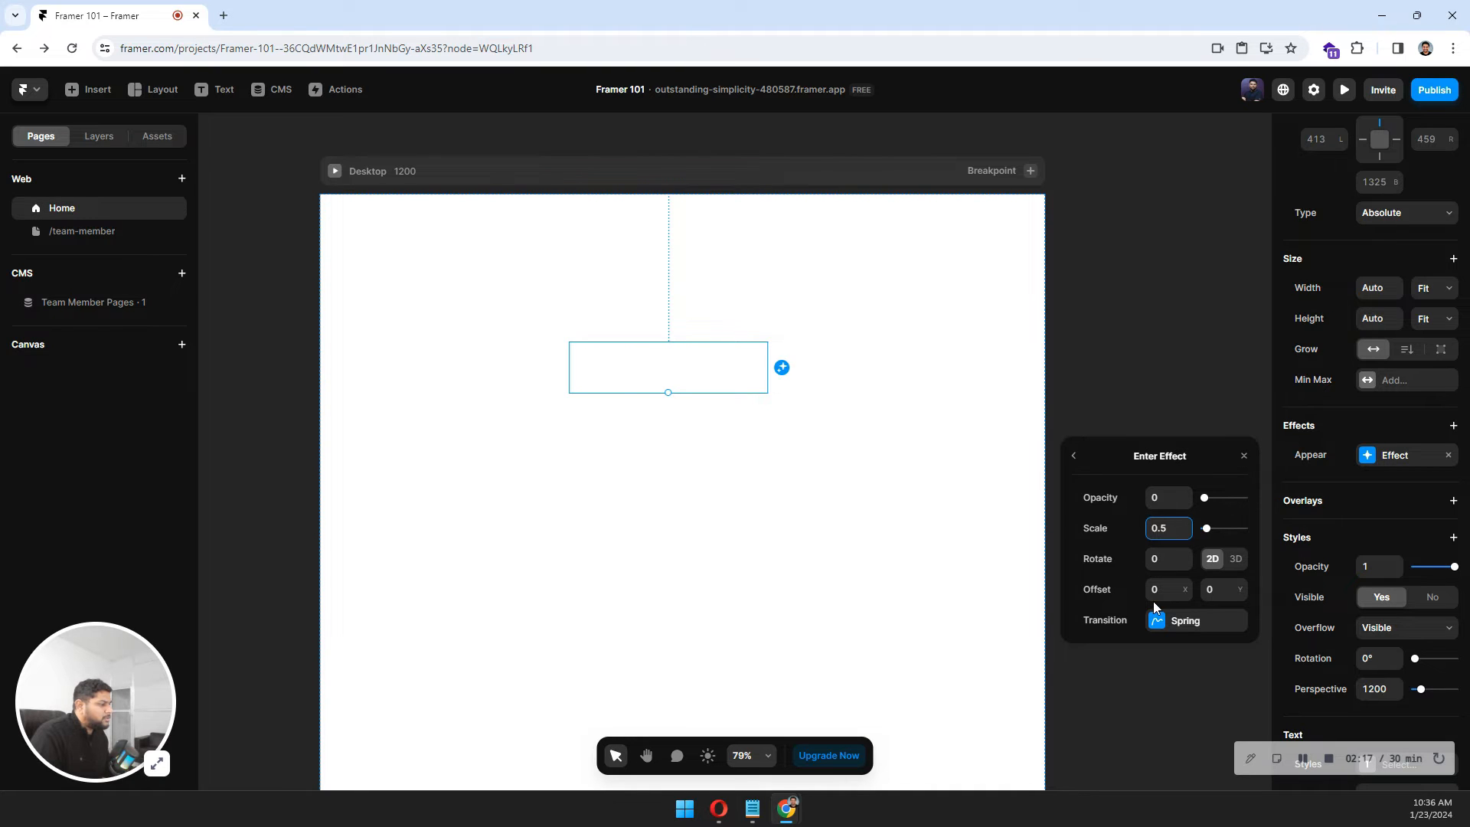
Preview the page and reload it several times to watch the appear animation.
click(512, 259)
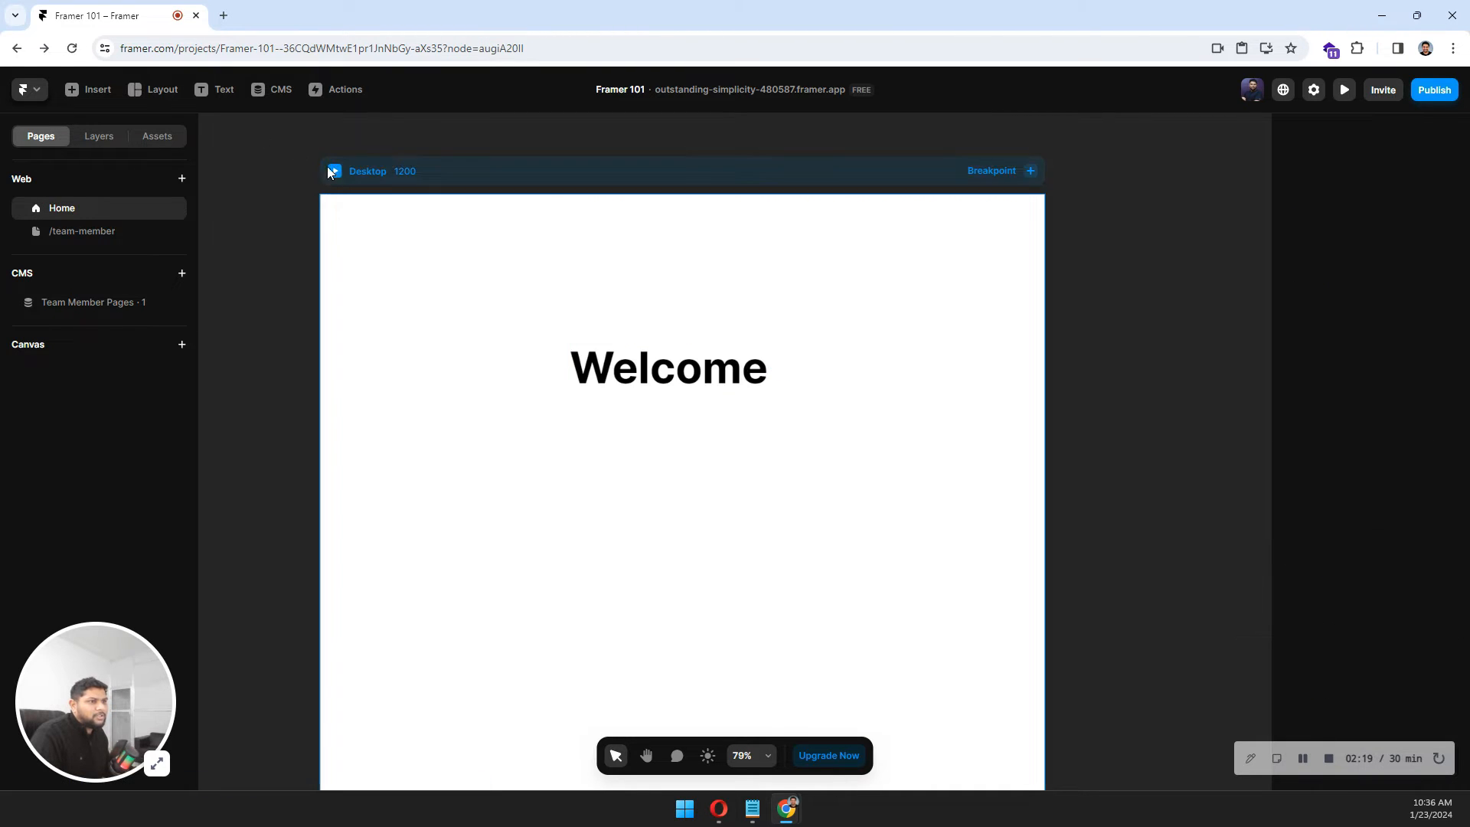
click(334, 170)
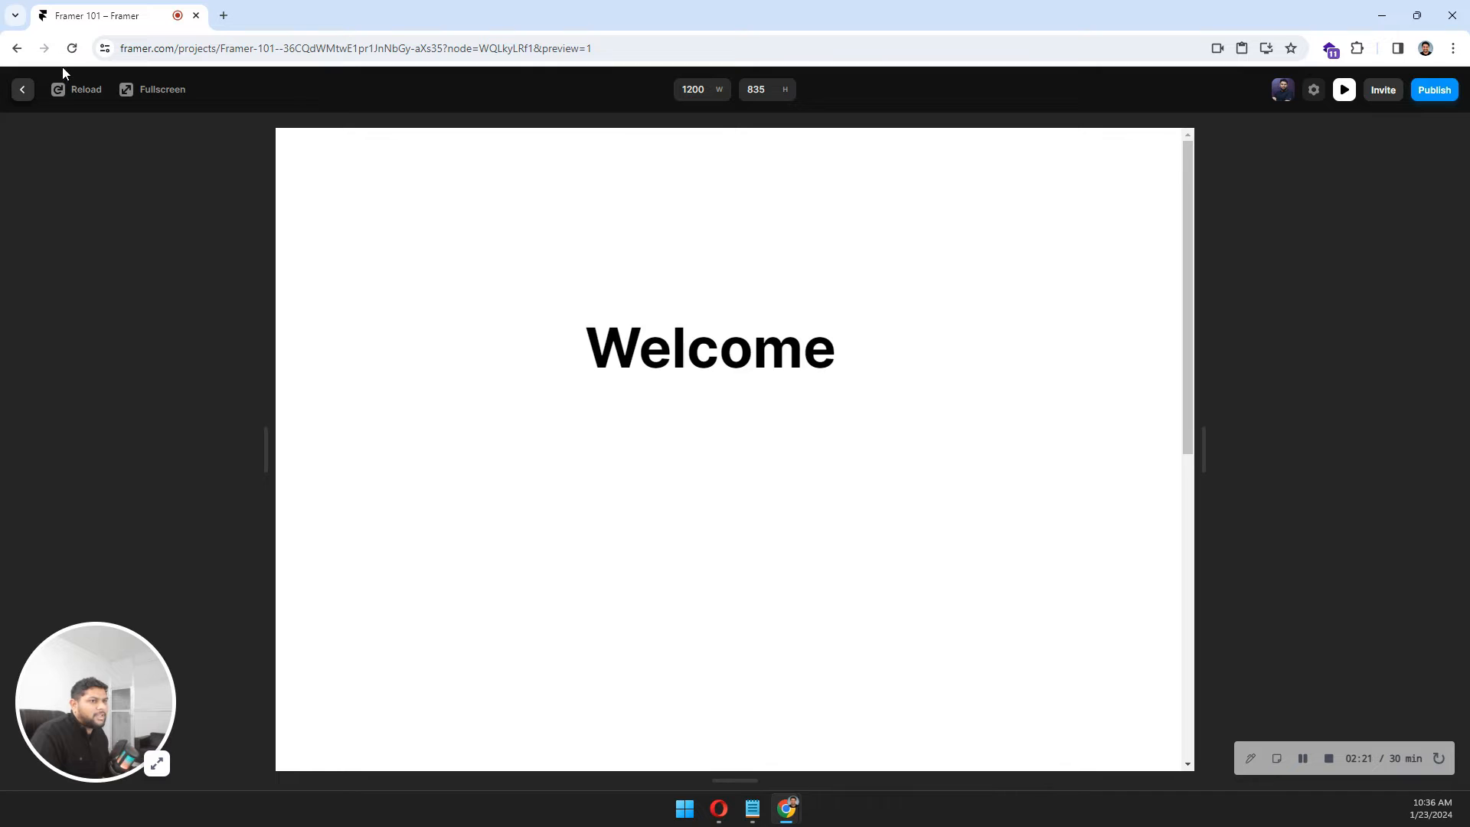
click(79, 91)
click(80, 91)
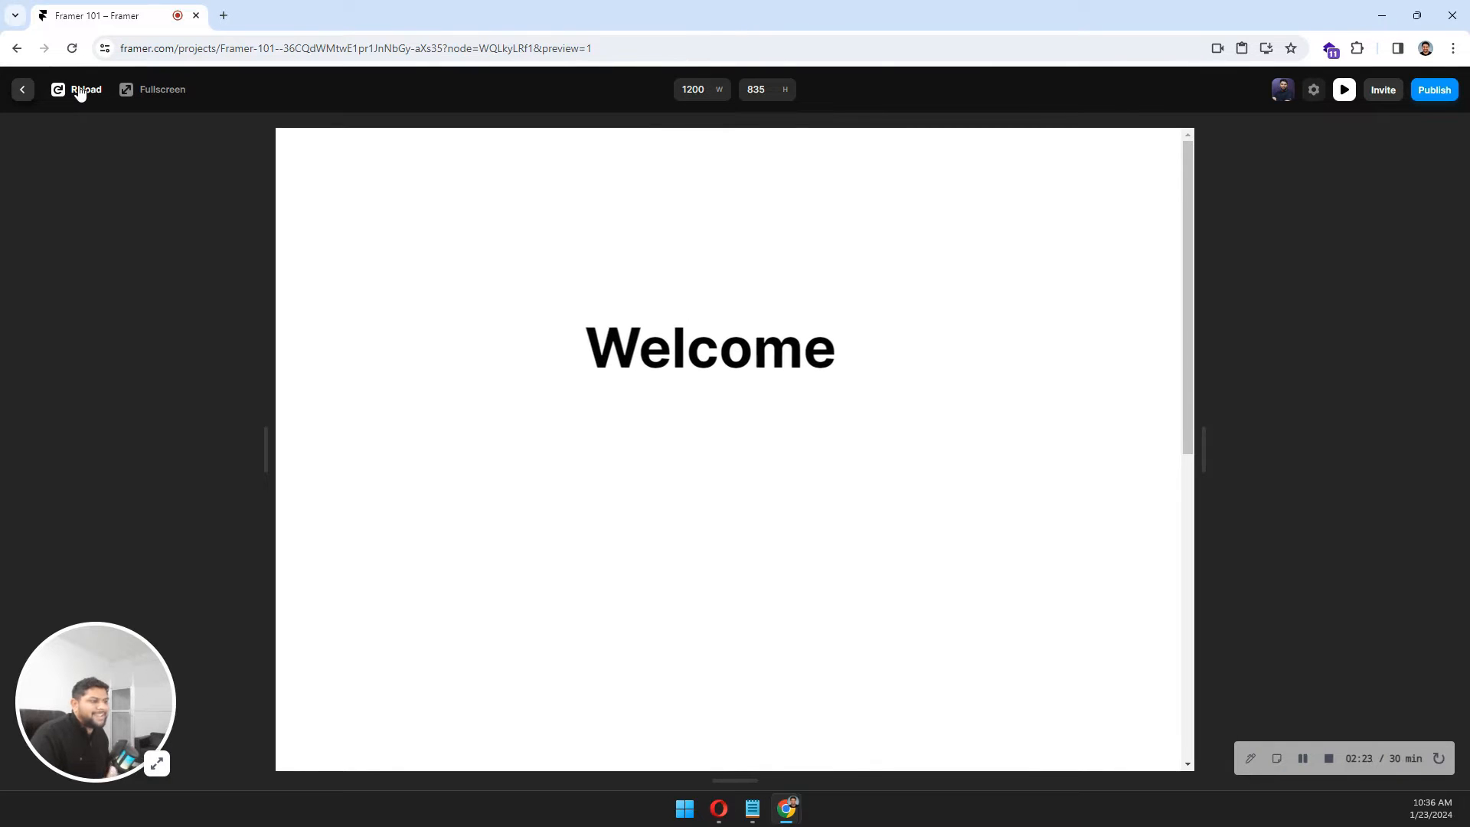
click(80, 91)
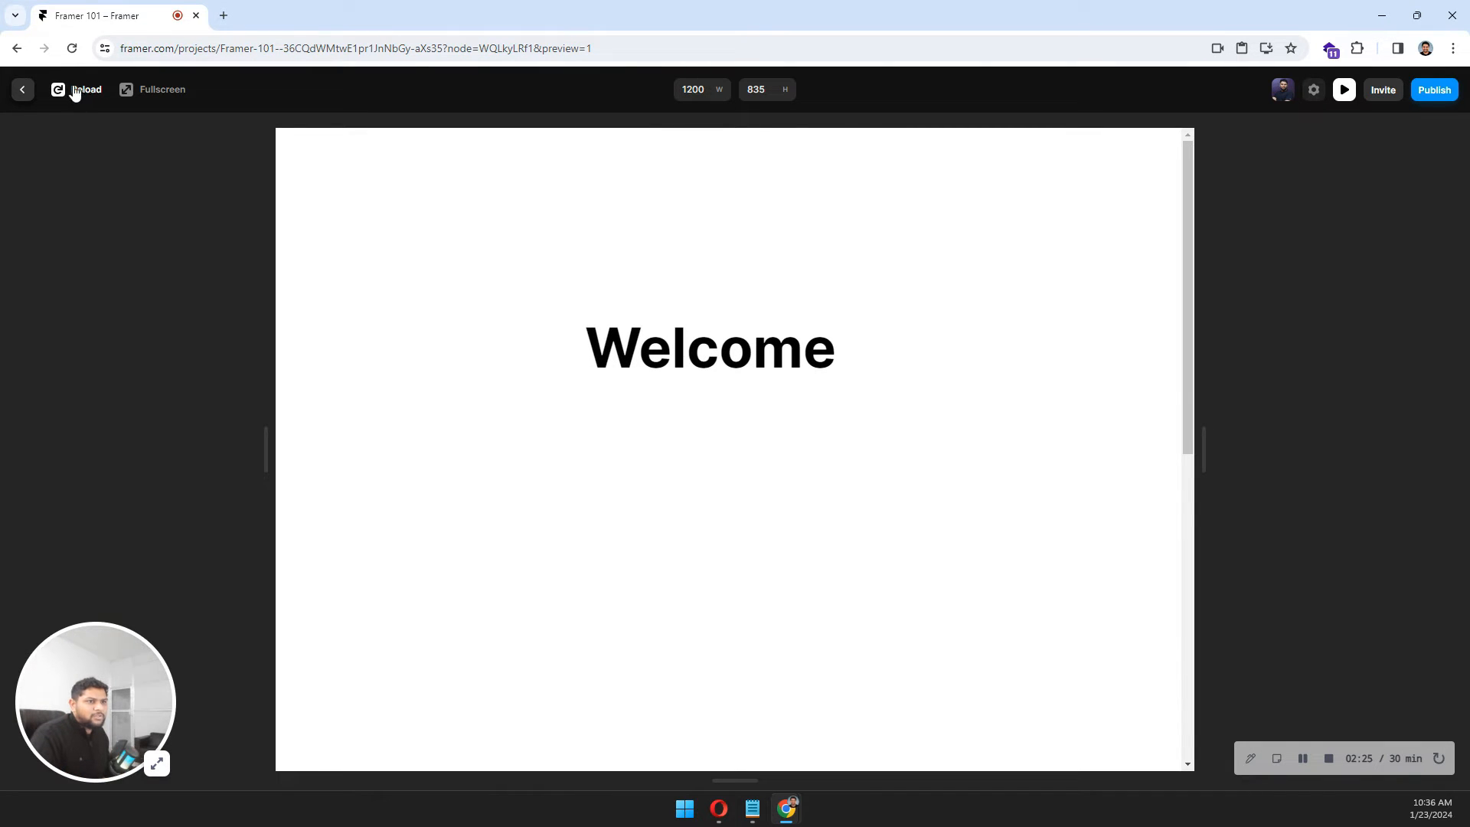
click(22, 93)
Change the Welcome text's appear effect preset to Slide In Bottom, keeping the On Appear trigger.
click(702, 371)
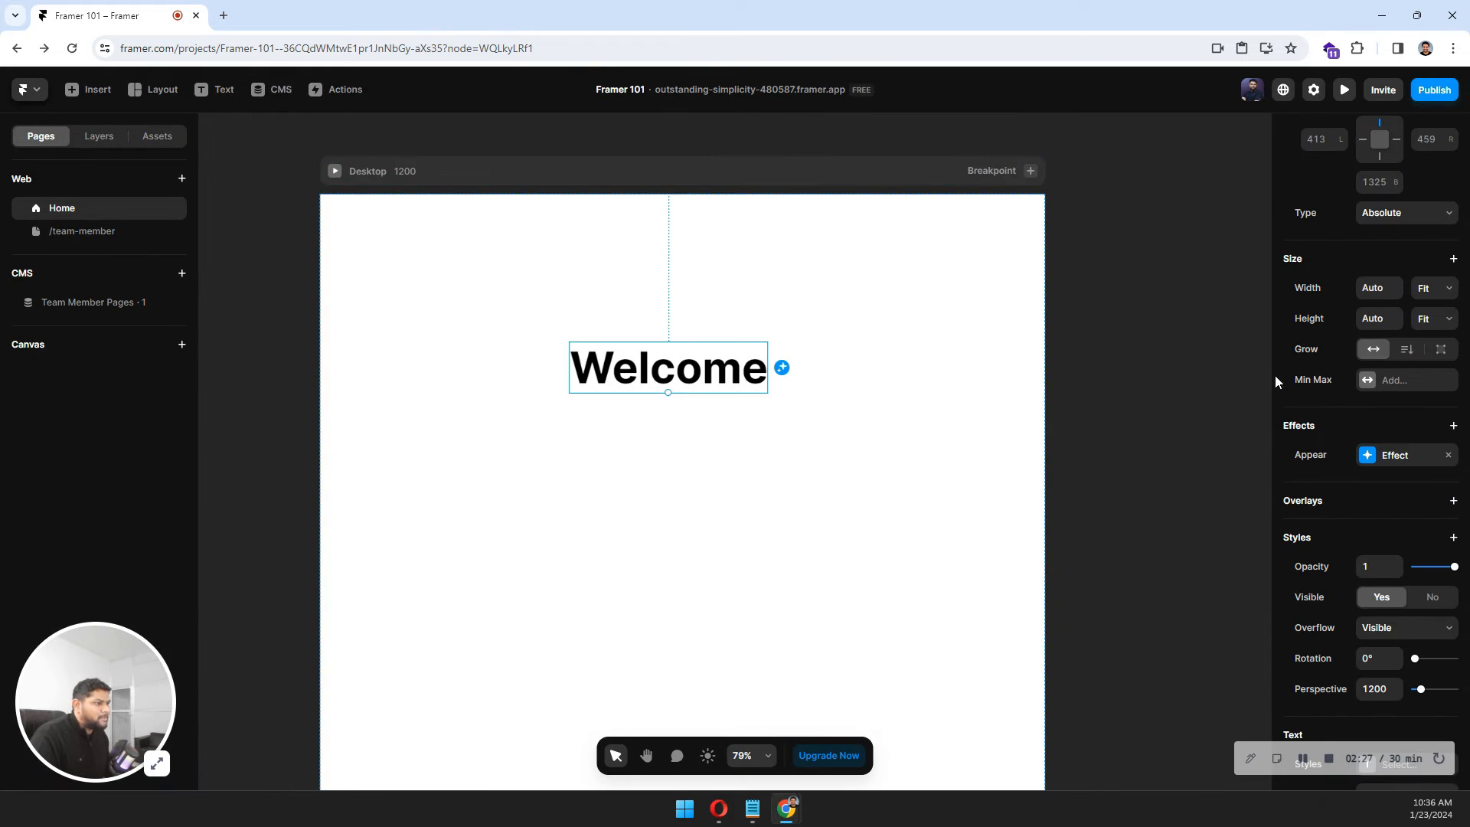
click(1382, 455)
click(1225, 505)
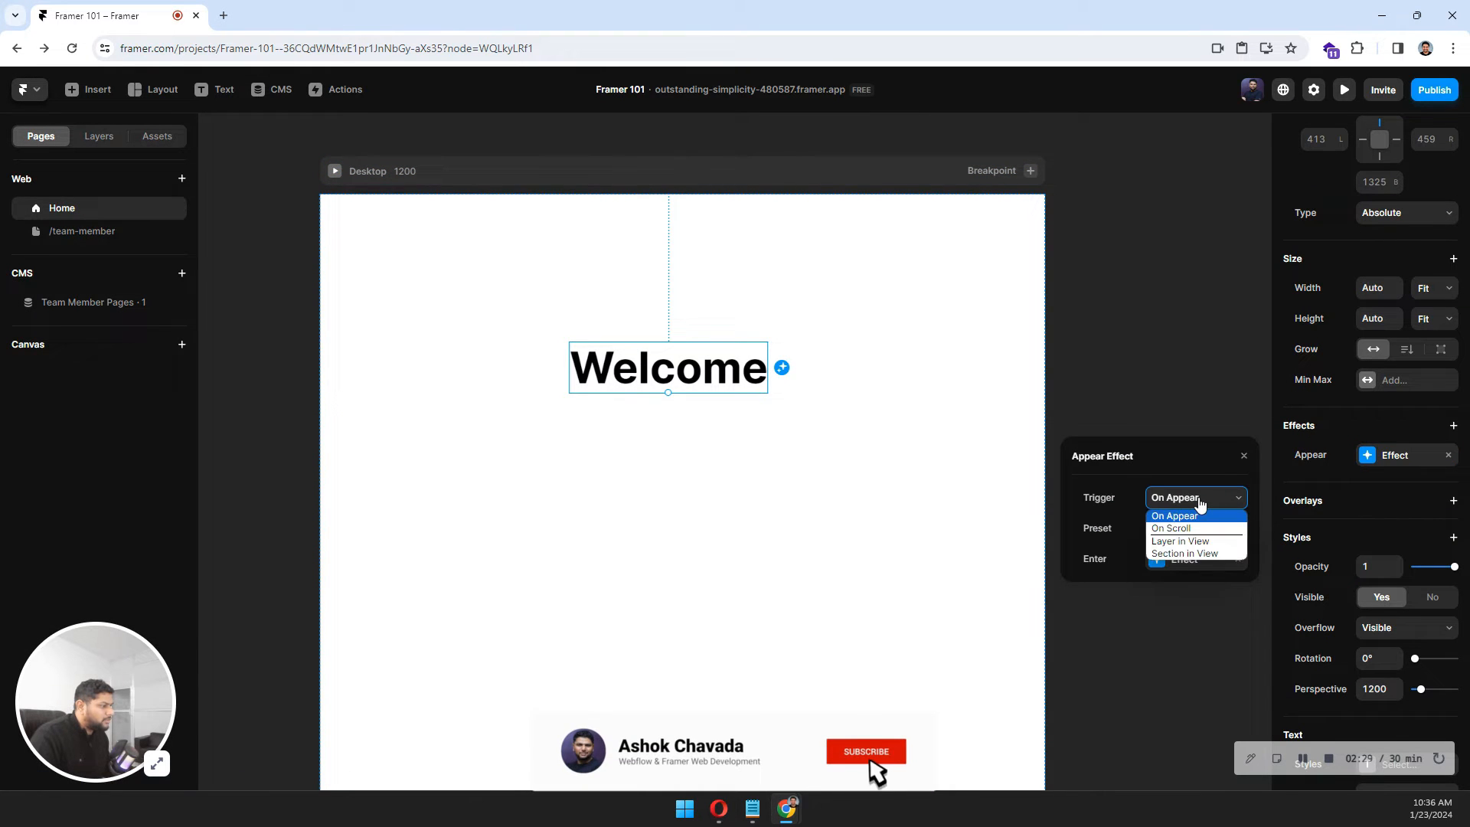
click(1199, 506)
click(1181, 529)
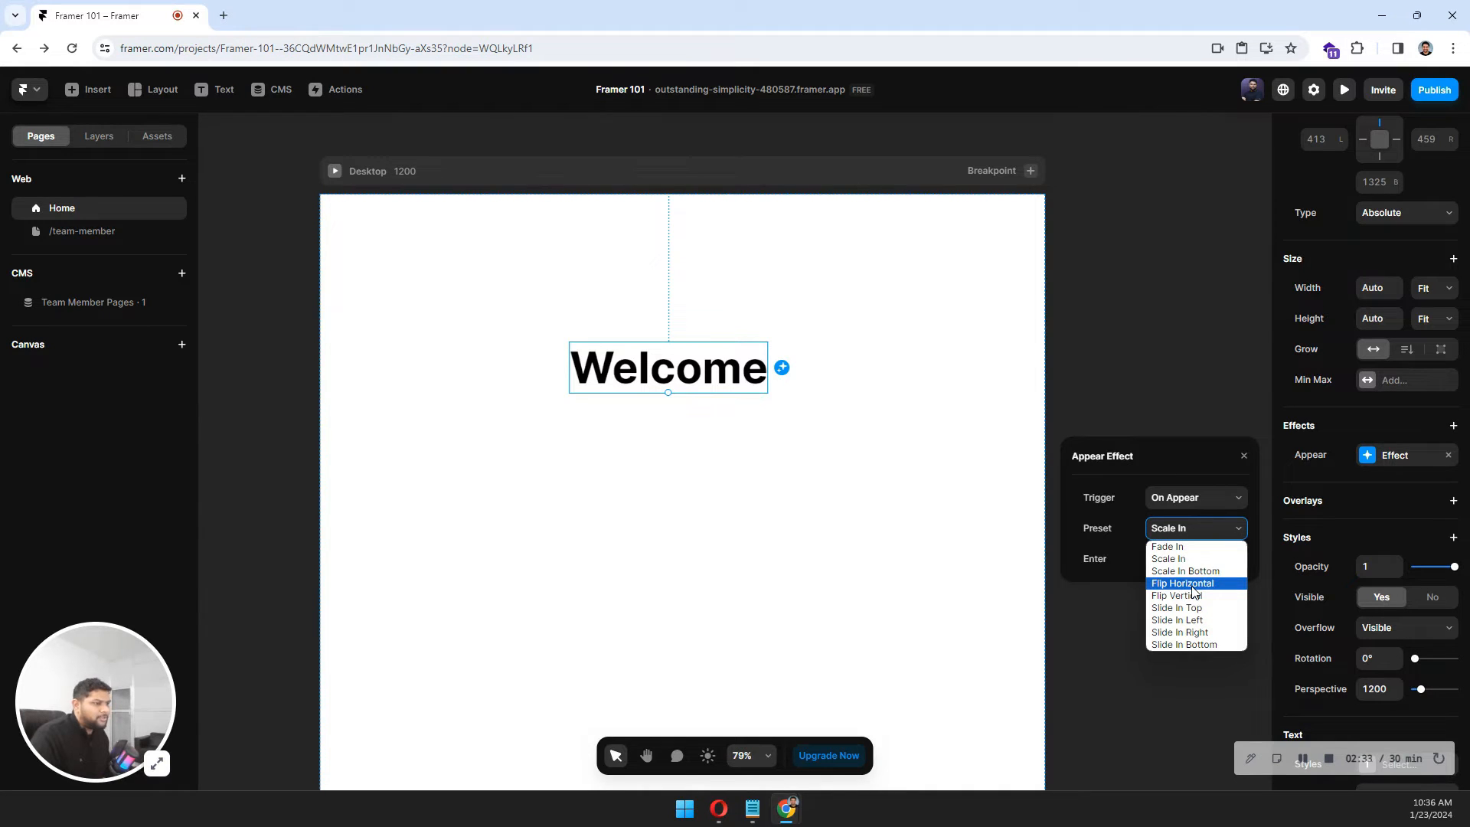
click(1184, 645)
click(670, 566)
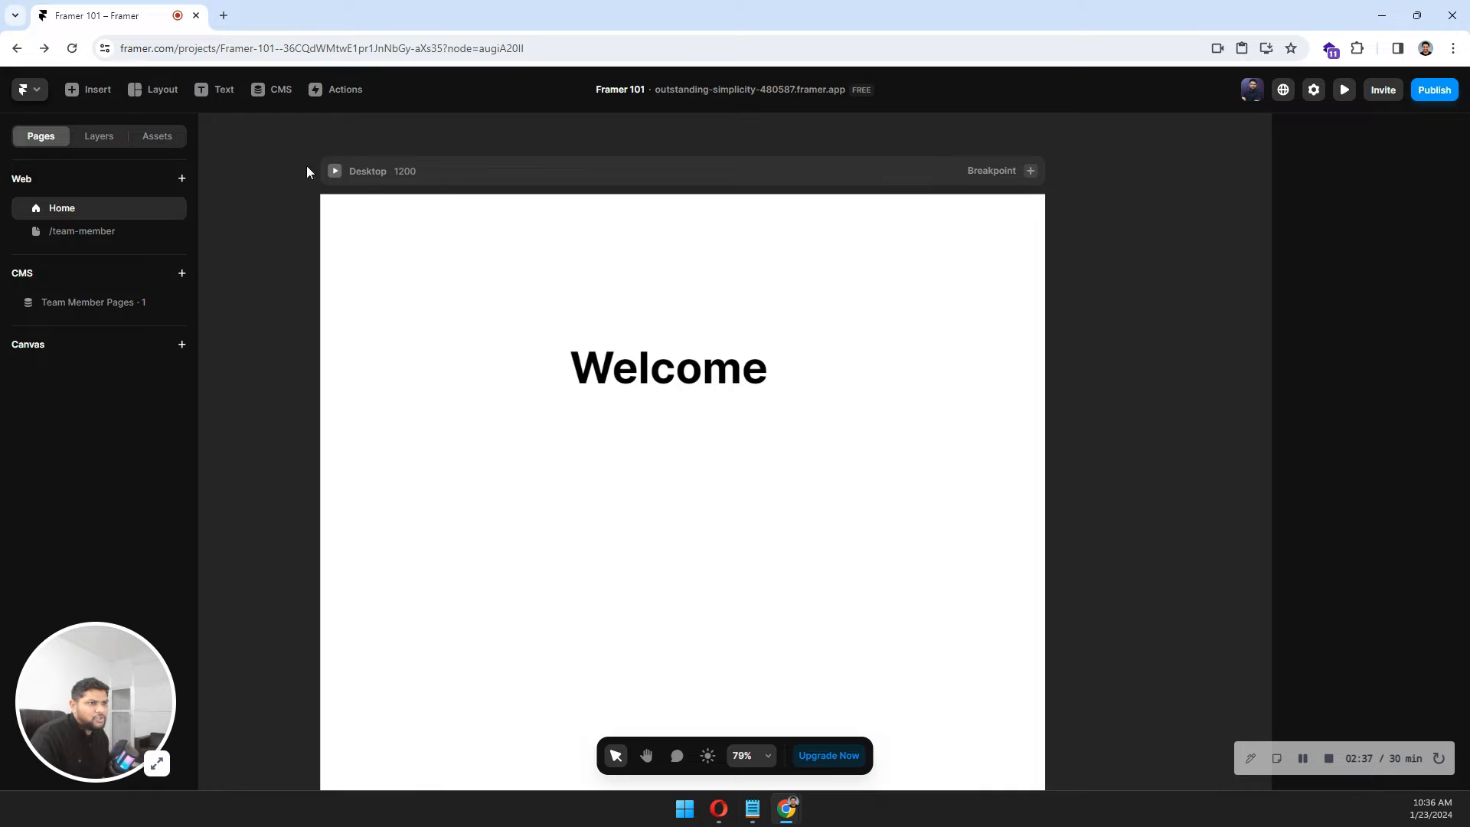
Preview the page and reload it twice to watch the Slide In Bottom appear animation.
click(337, 176)
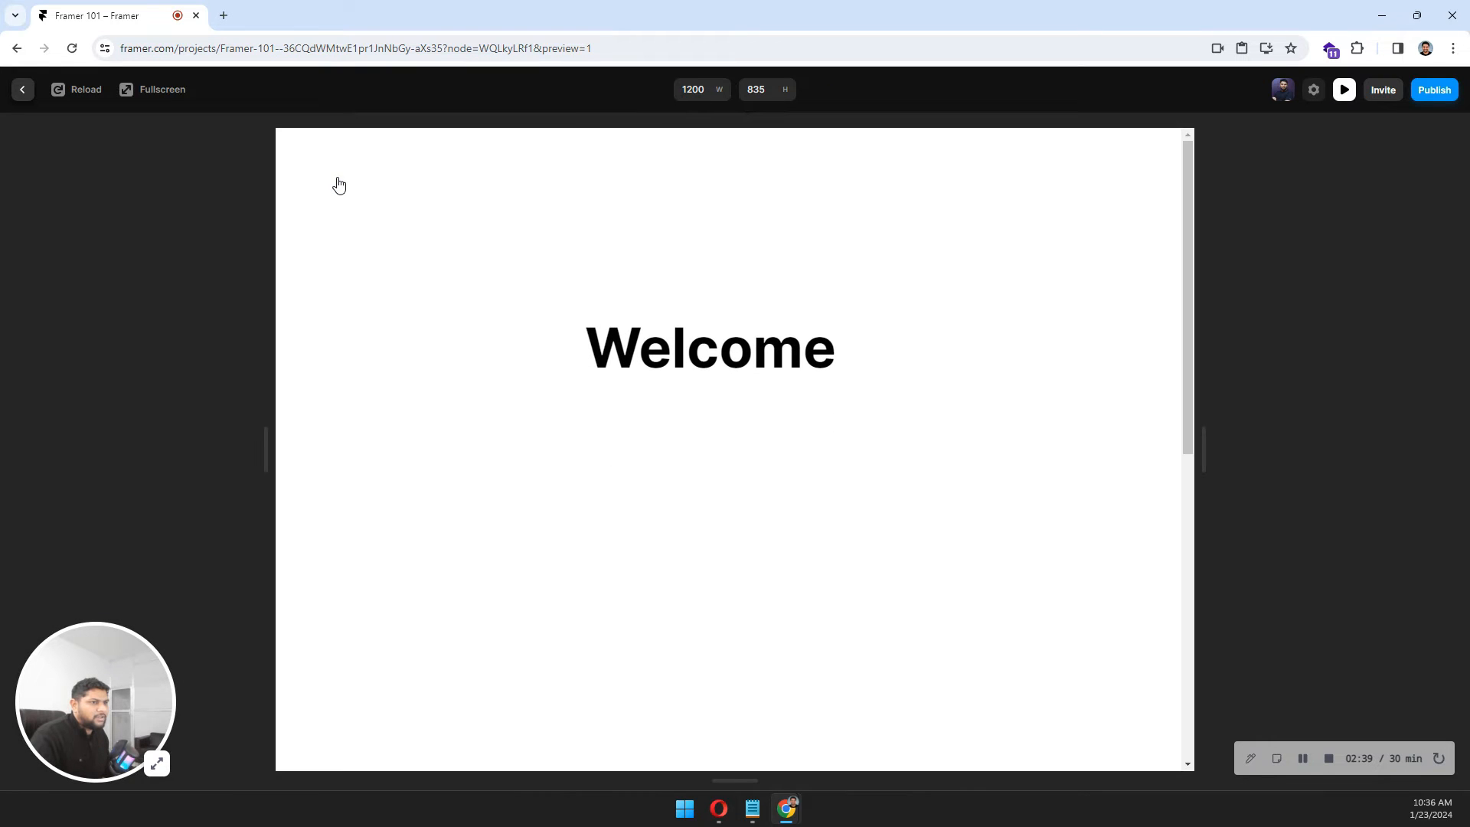
click(99, 86)
click(99, 86)
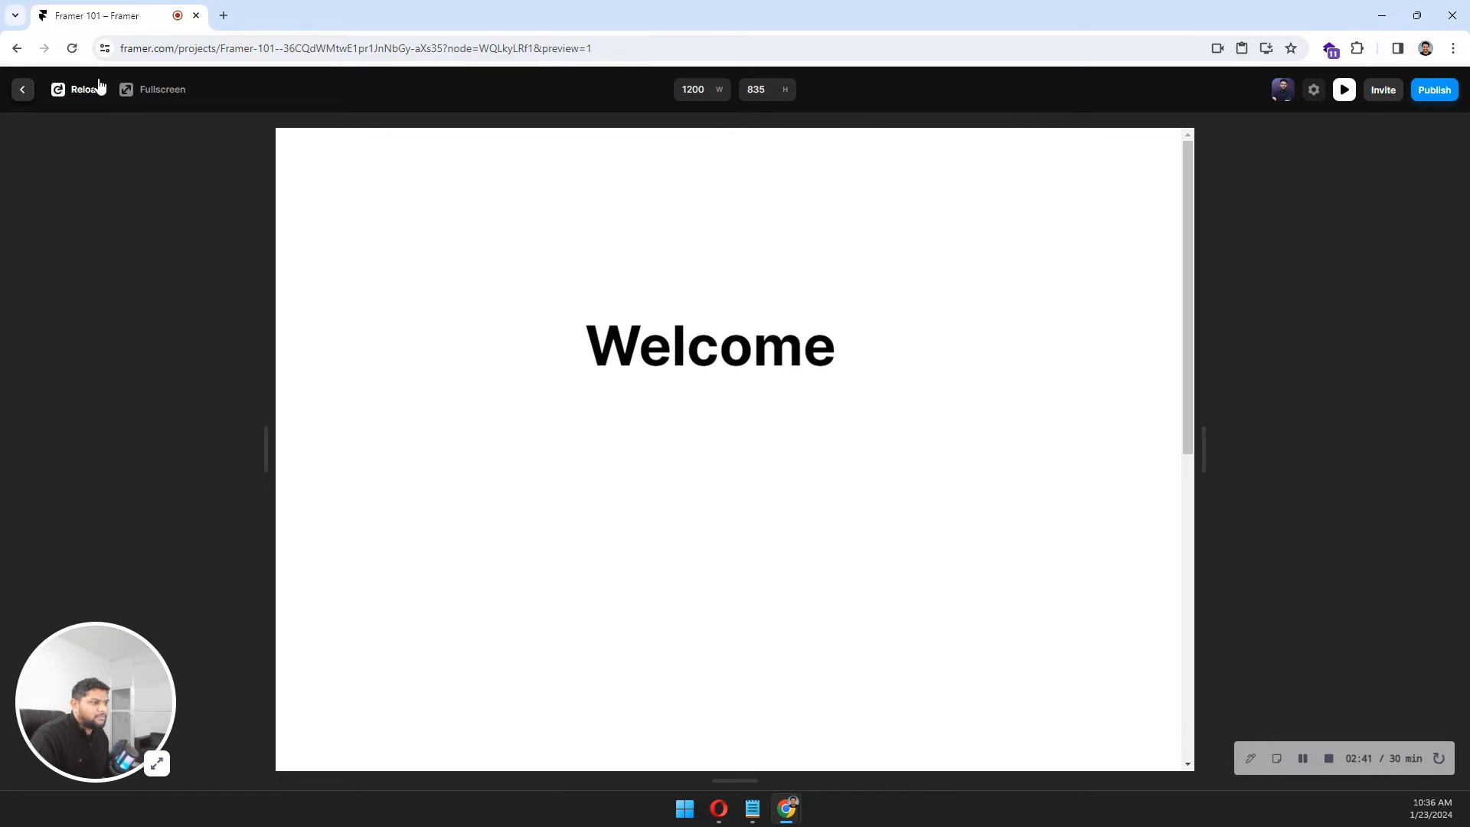
click(23, 89)
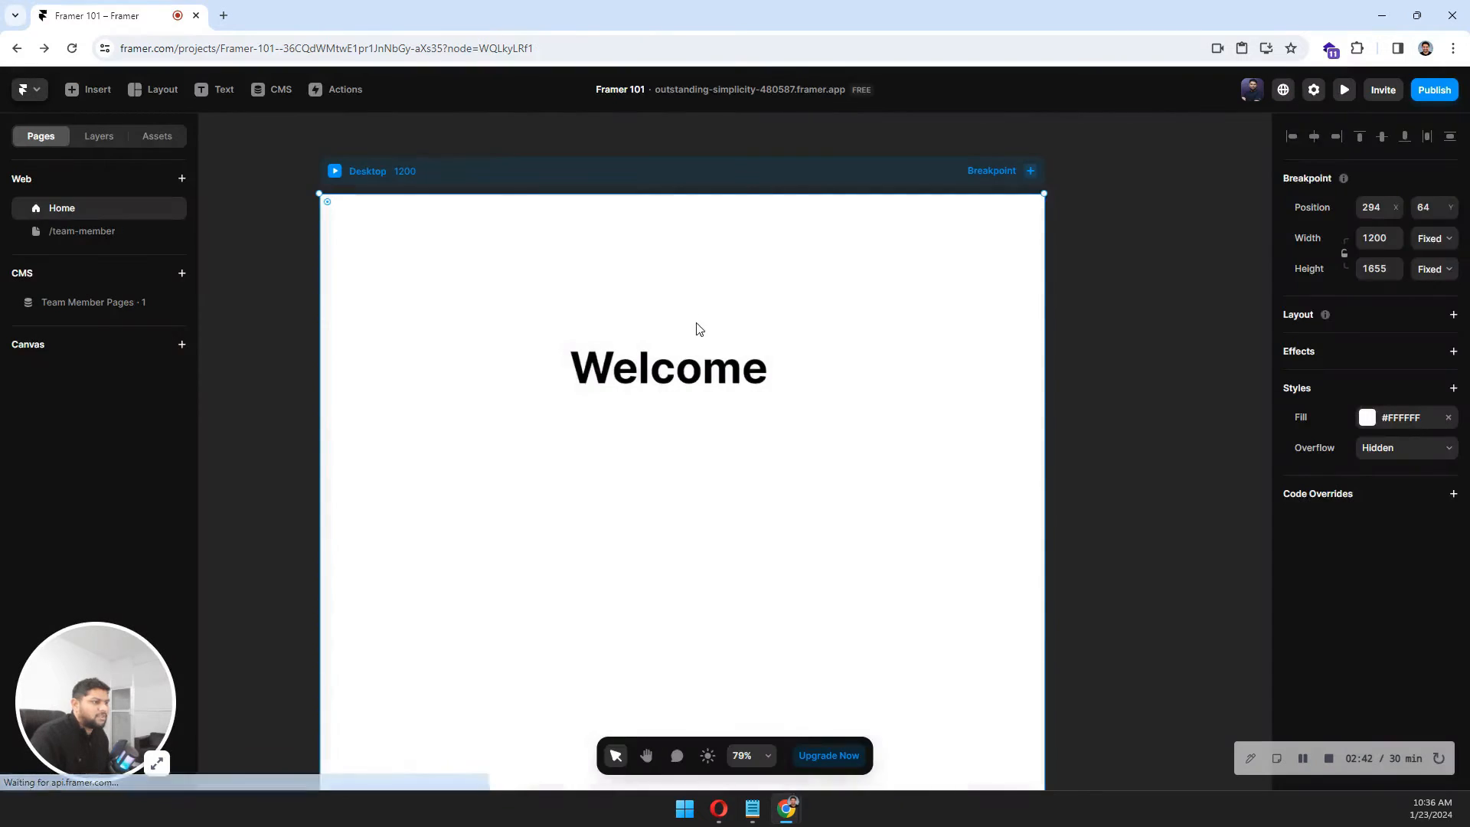
Change the Welcome text's effect trigger to On Scroll.
click(661, 365)
click(1382, 460)
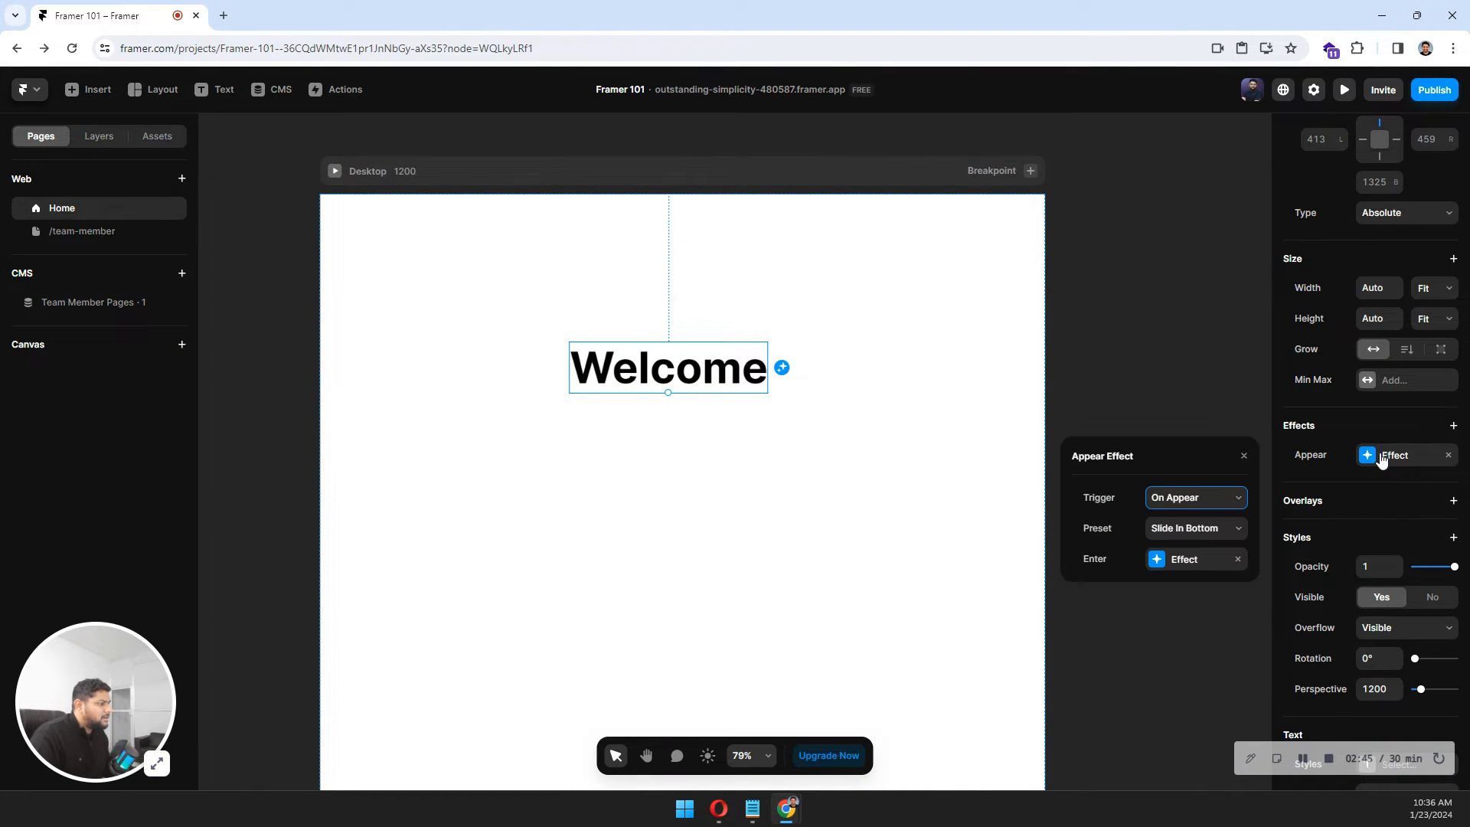
click(1180, 503)
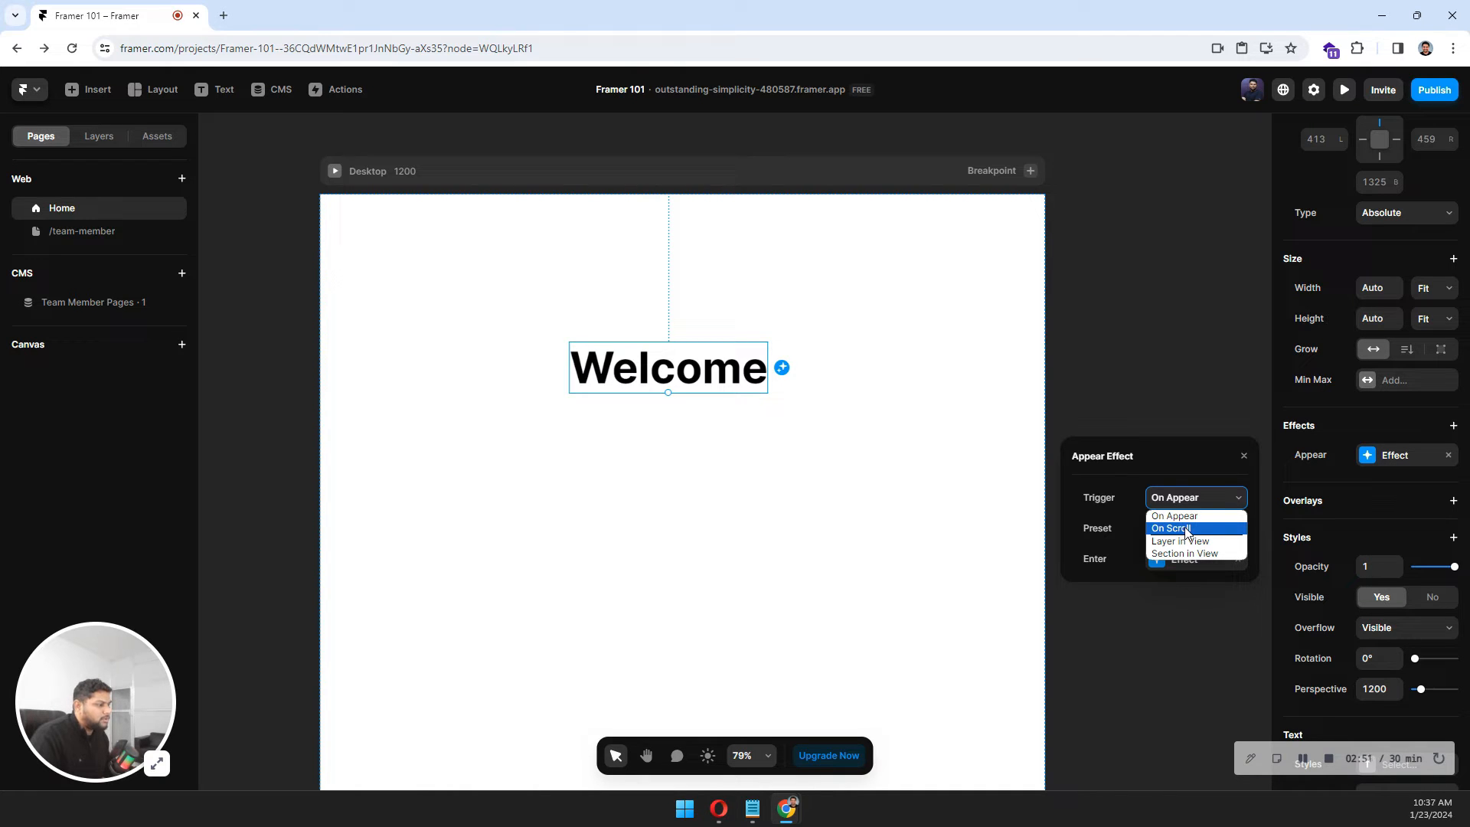
click(1185, 530)
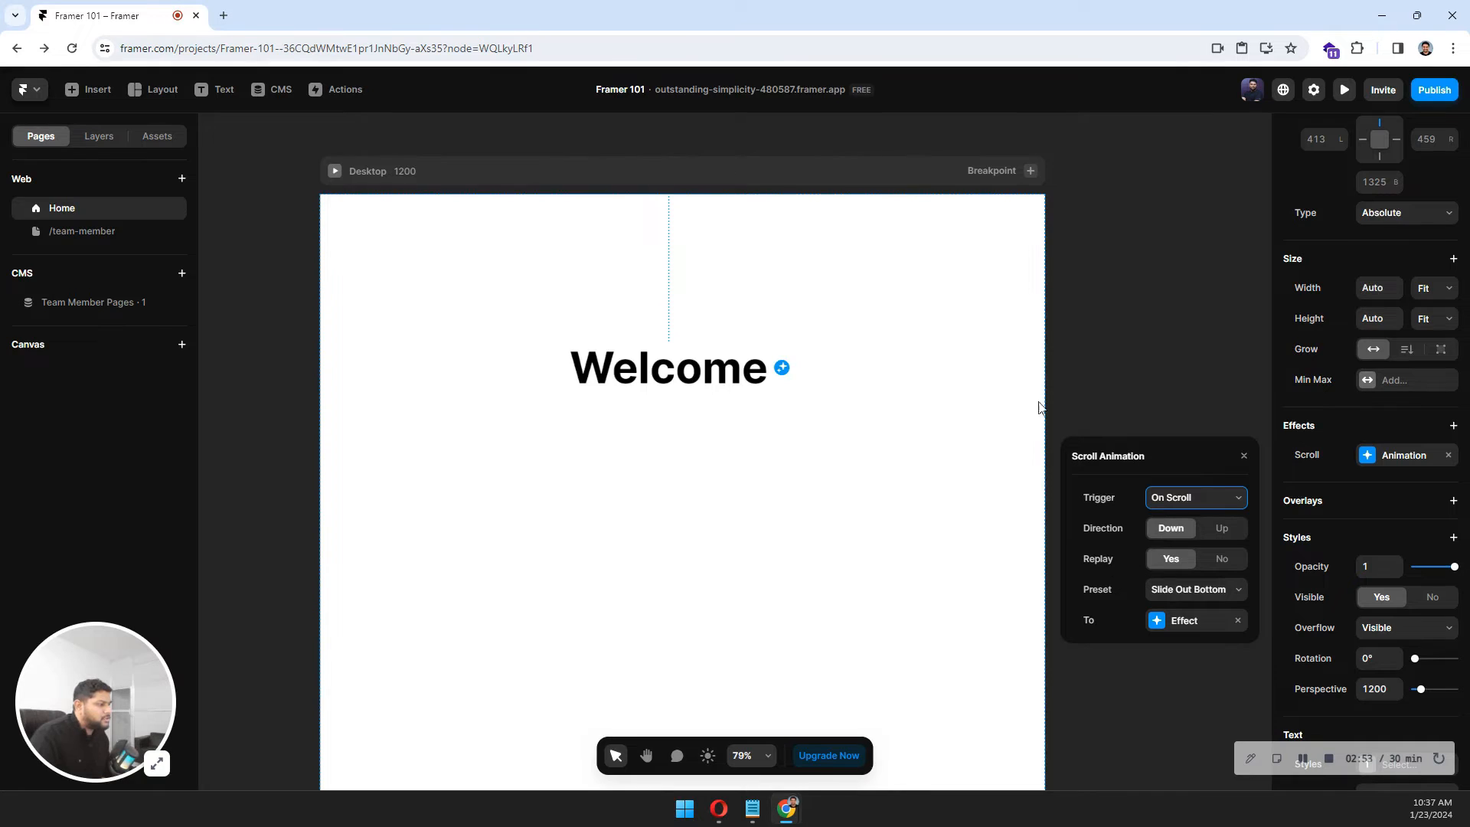
Preview the page and scroll up and down to watch the Welcome text's scroll animation.
scroll(817, 362, down, 5)
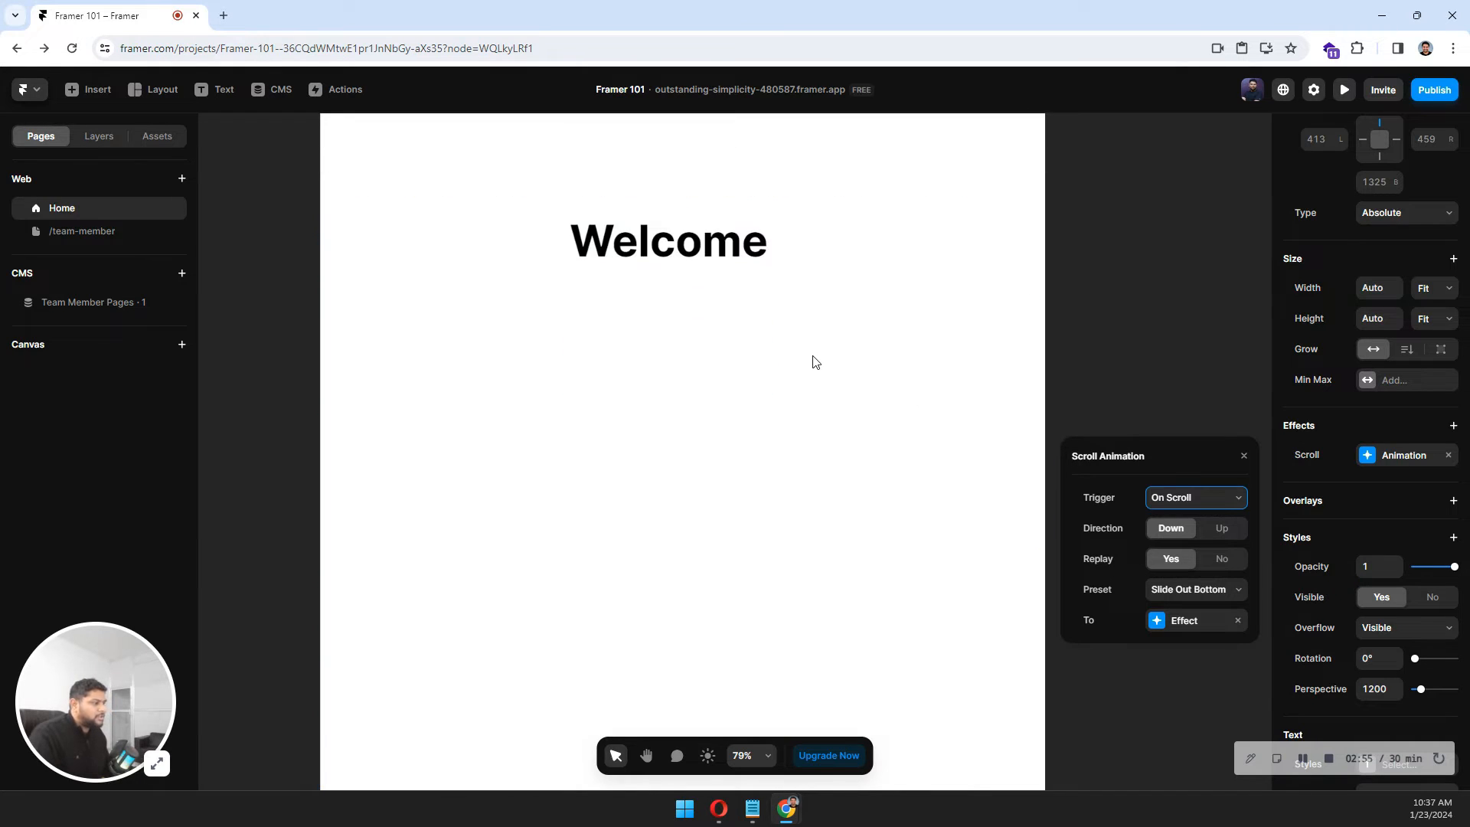
scroll(816, 362, up, 7)
scroll(816, 362, down, 4)
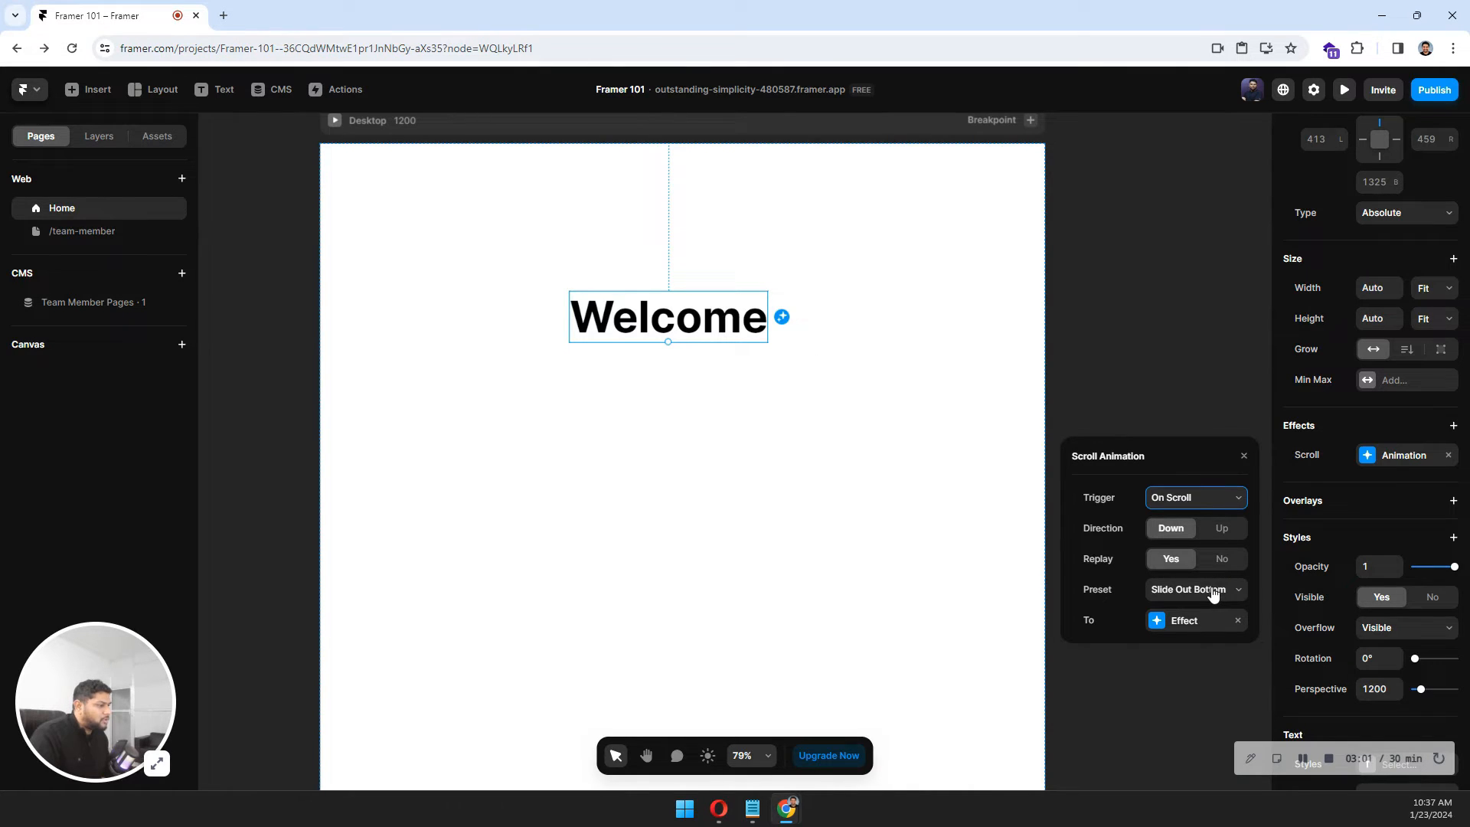
click(335, 121)
scroll(593, 330, down, 3)
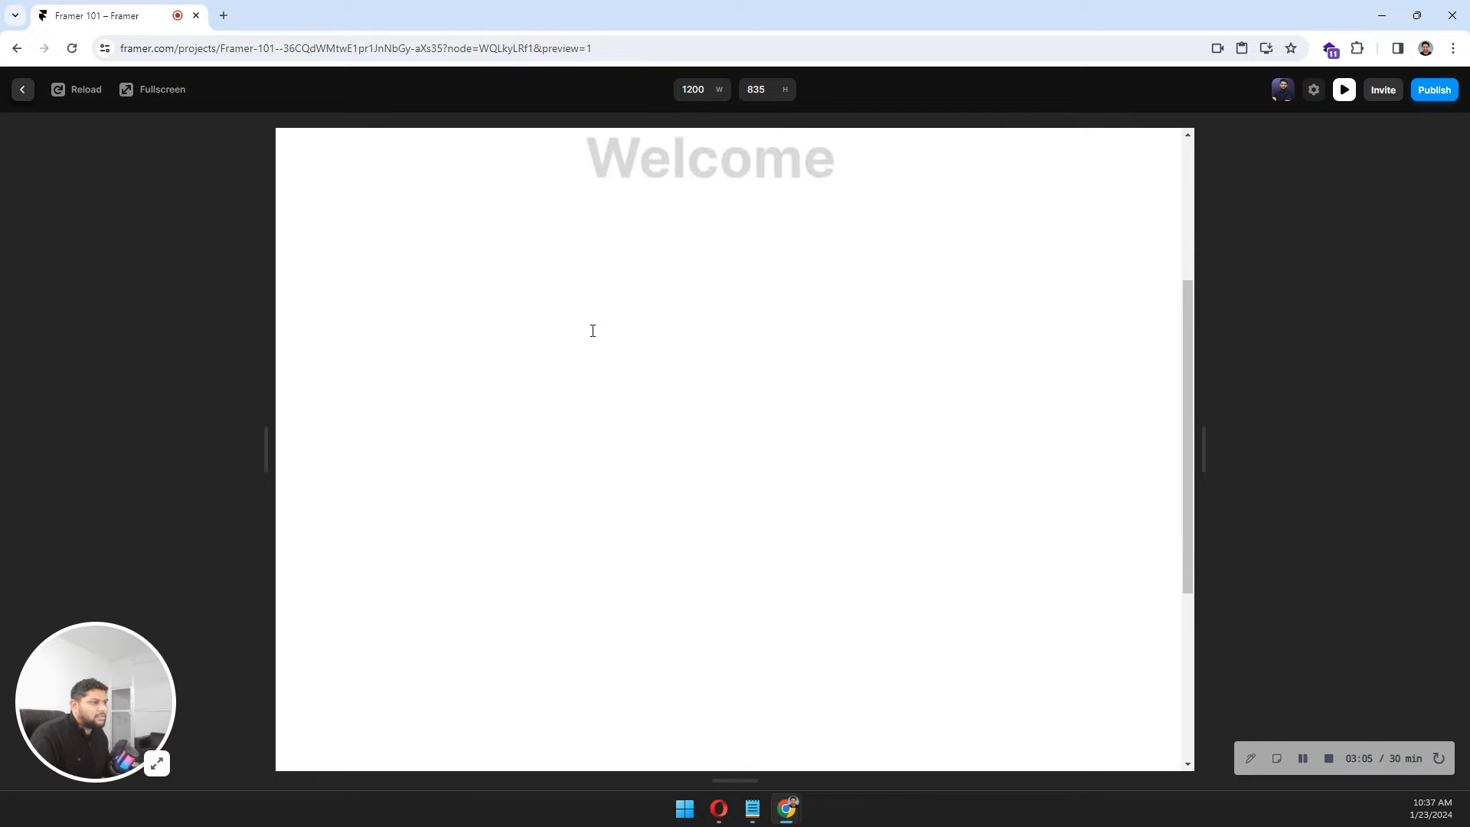
scroll(592, 330, up, 3)
scroll(592, 330, down, 3)
scroll(593, 329, up, 3)
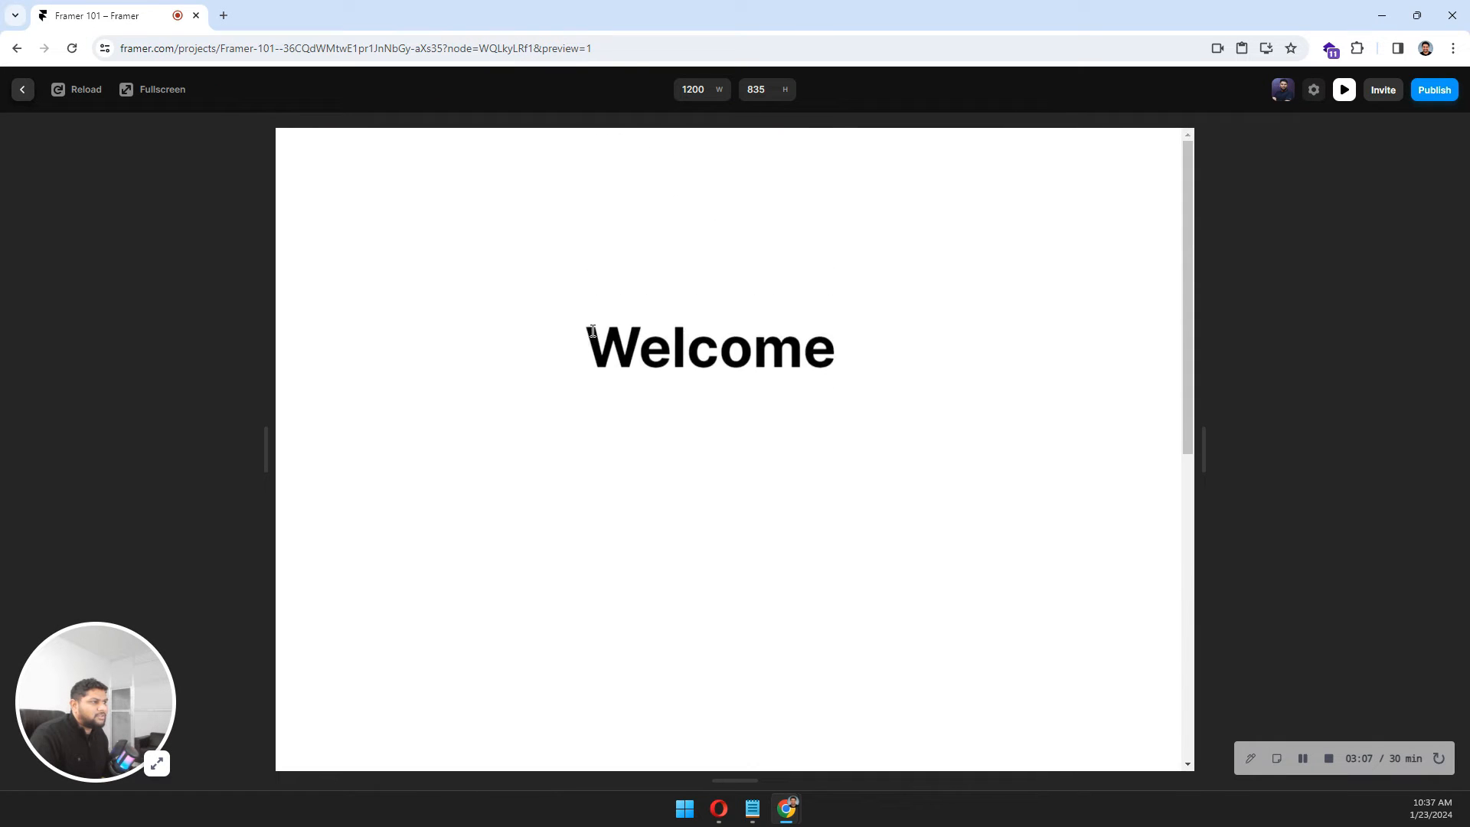
scroll(592, 330, down, 3)
scroll(592, 330, up, 3)
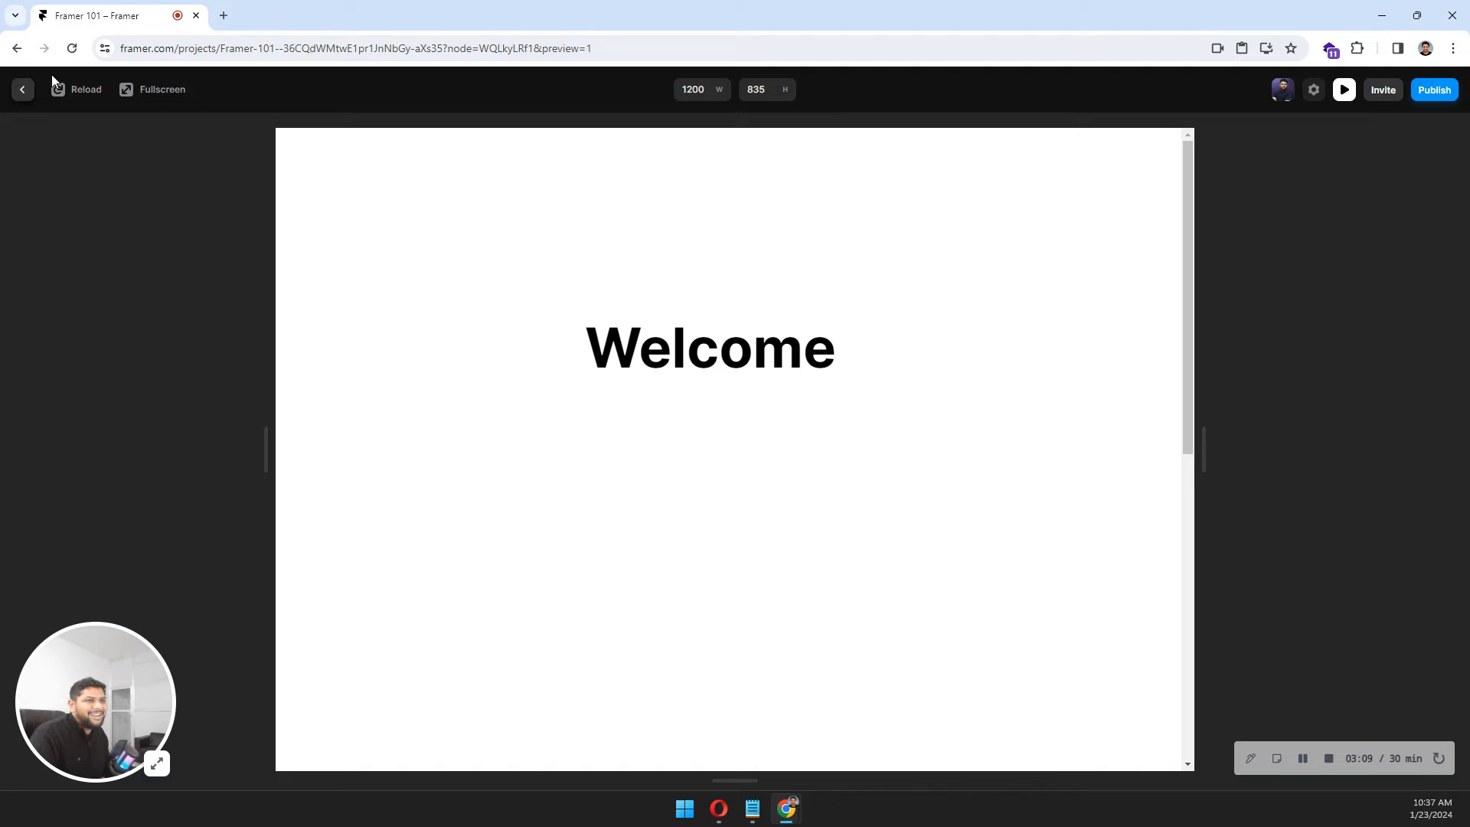
click(22, 90)
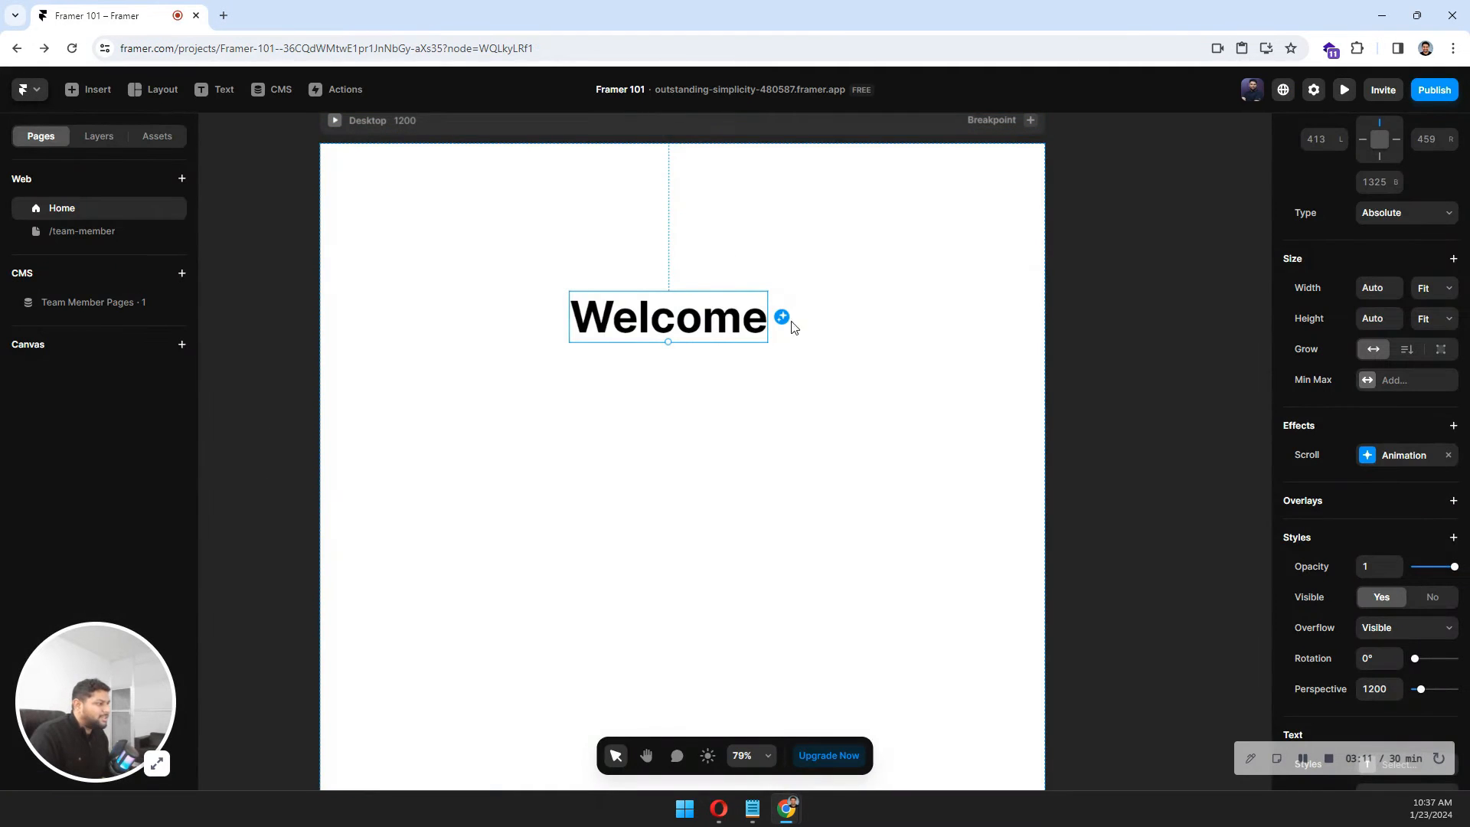
Change the Welcome text's scroll animation trigger to Layer in View.
click(1411, 460)
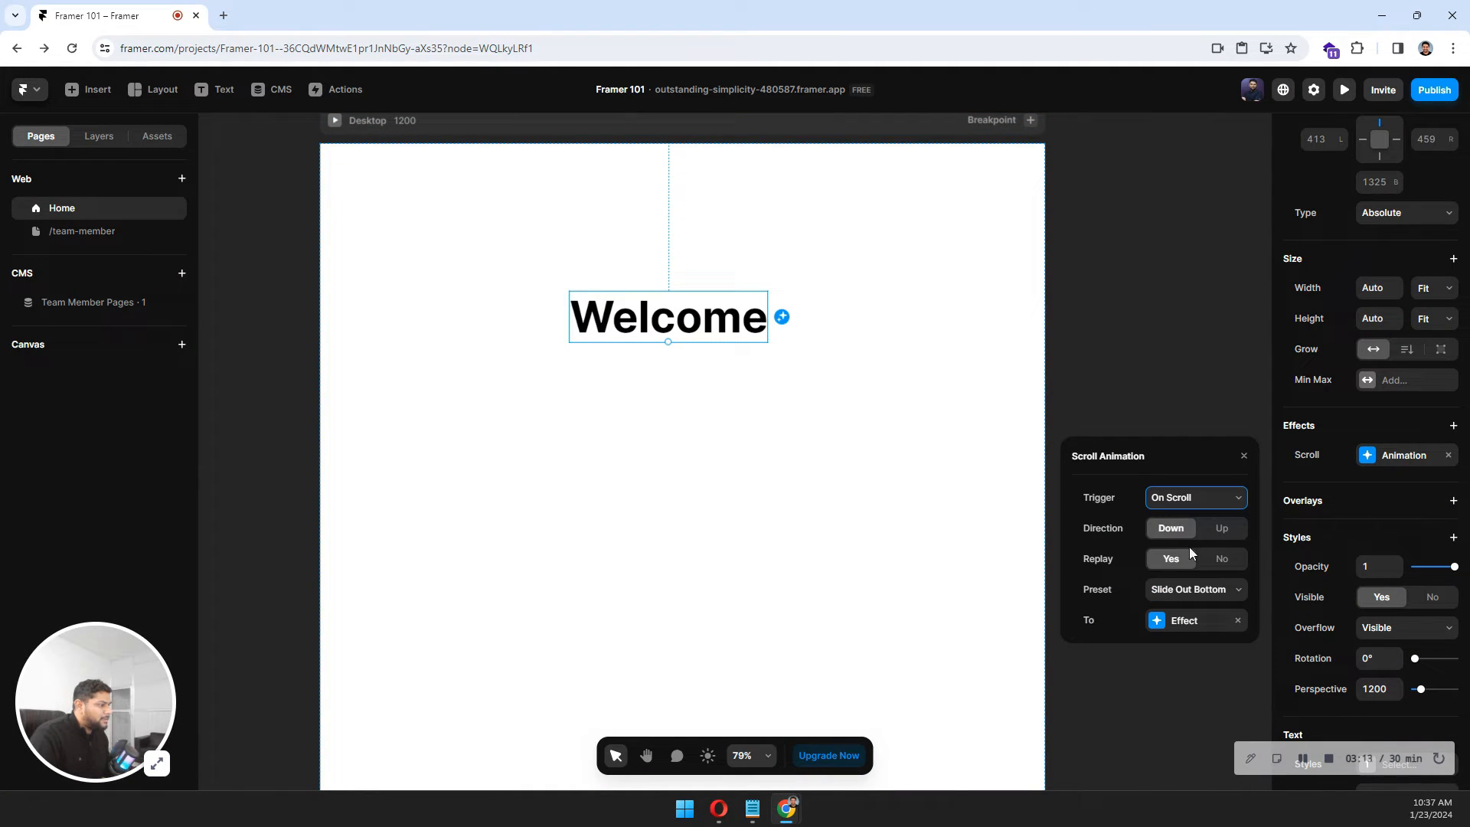
click(1202, 507)
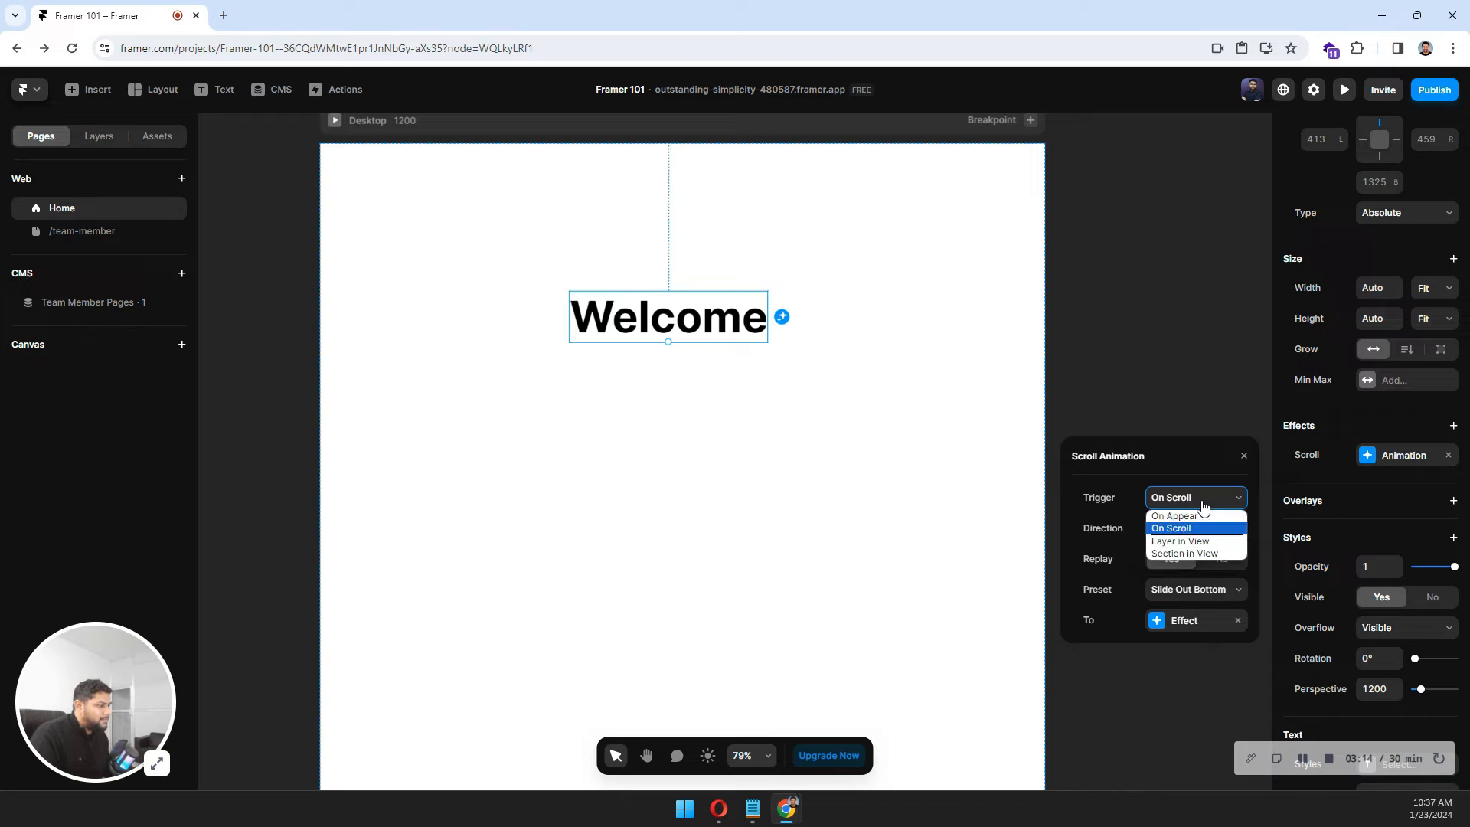
click(1186, 540)
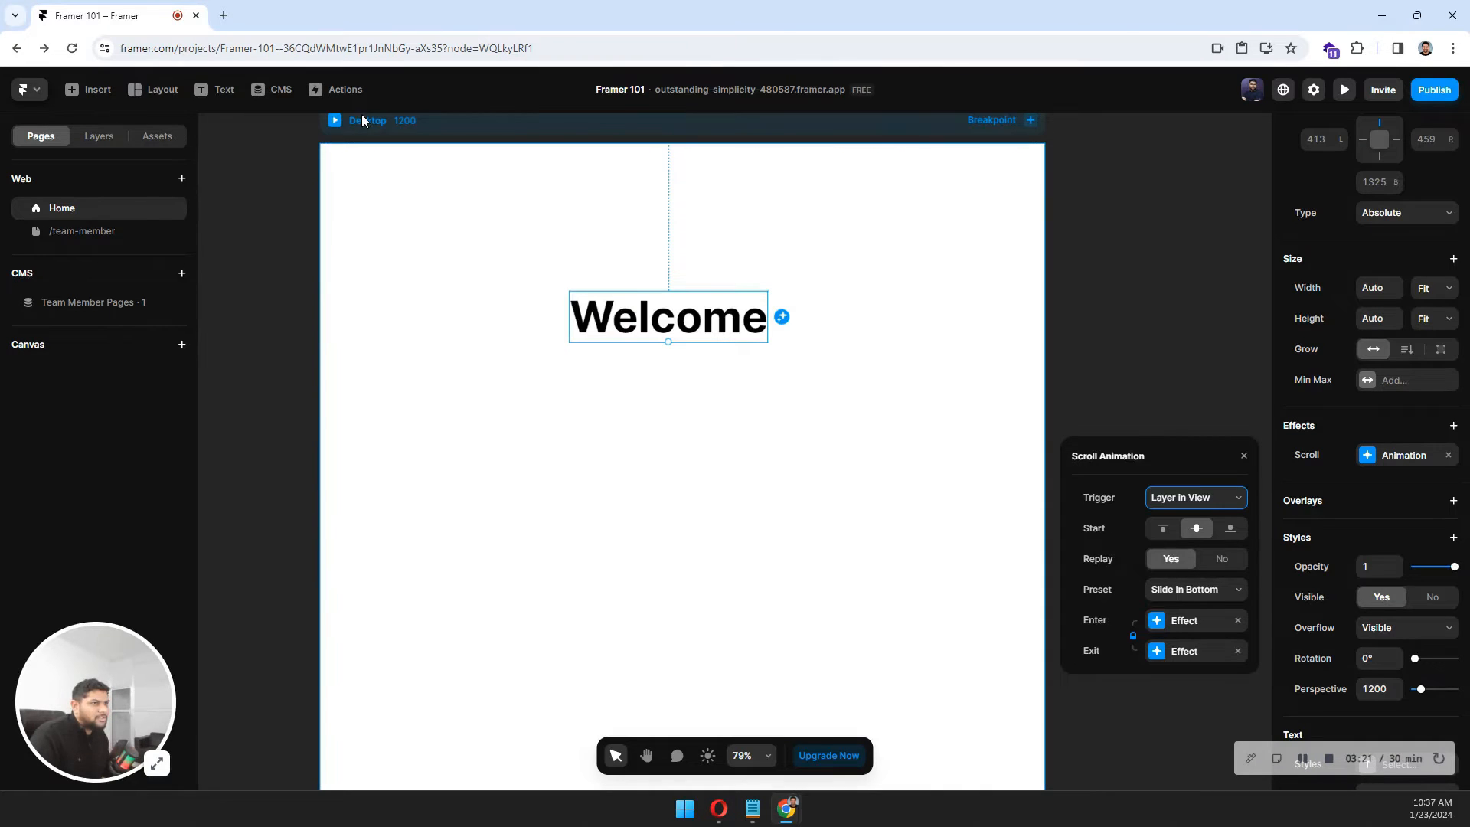
Preview the page and reload it to watch the Layer in View animation.
click(335, 121)
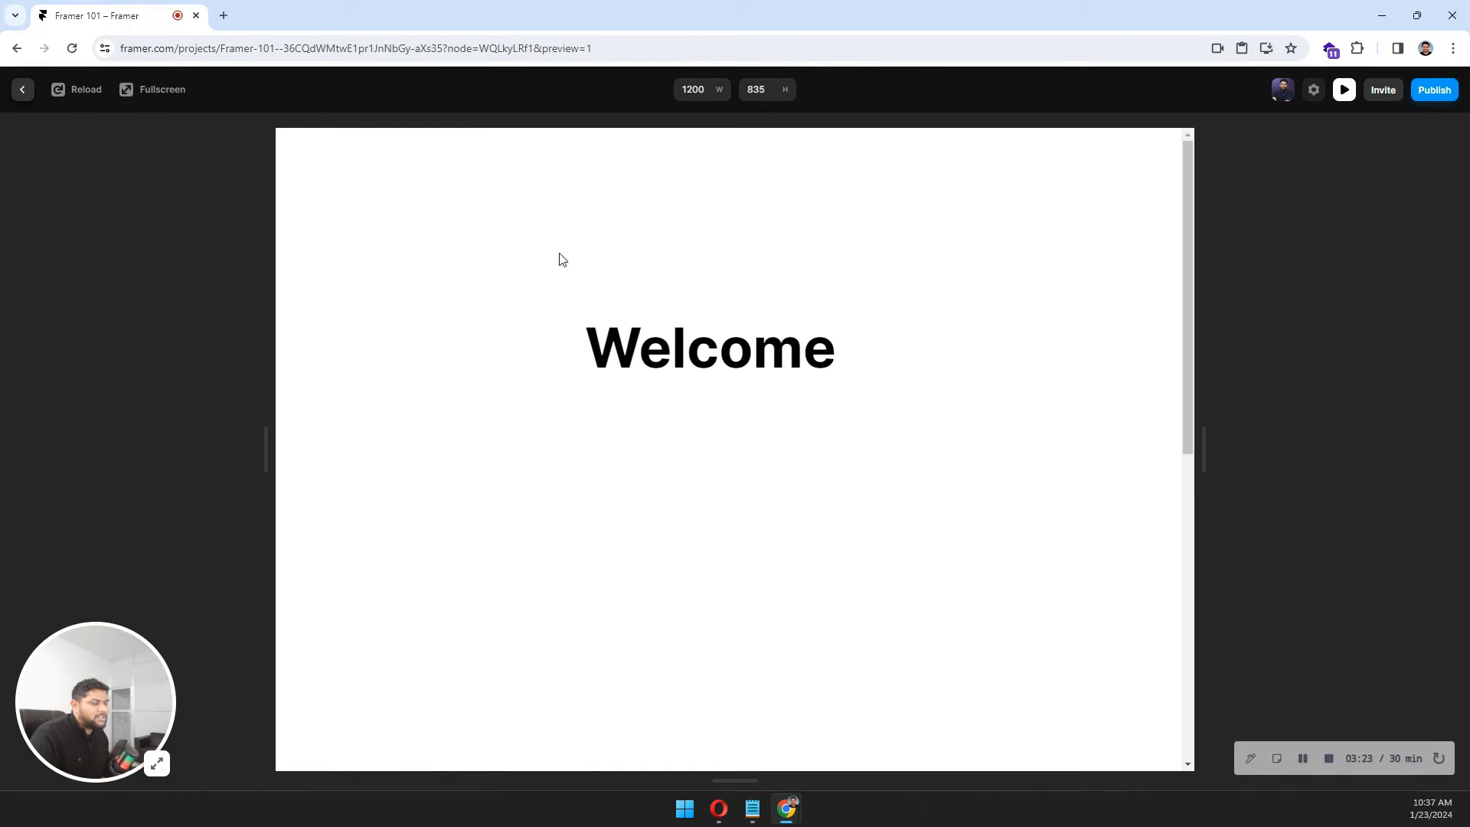
click(72, 92)
click(22, 90)
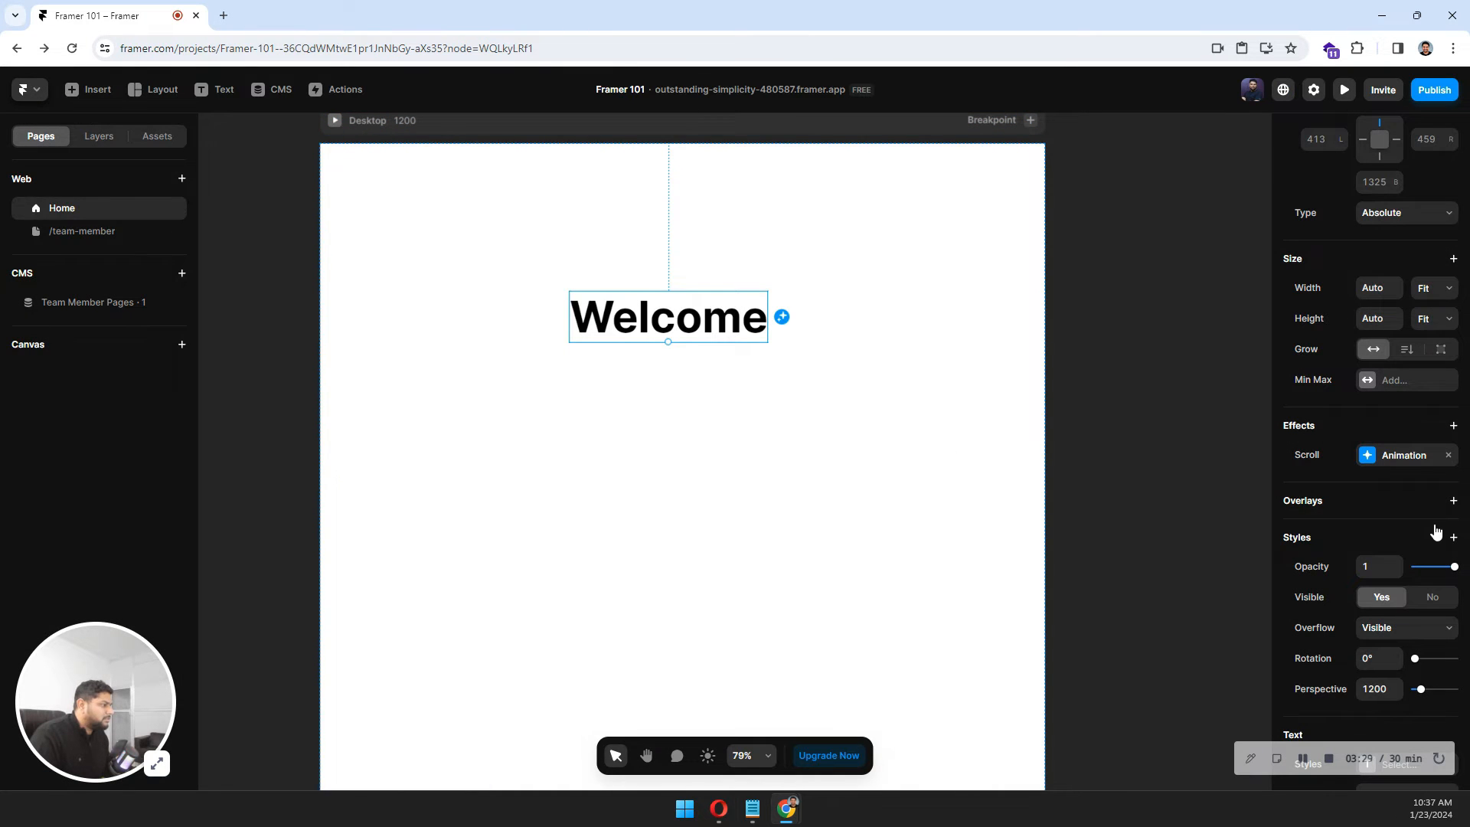
Replace the scroll animation with a Hover effect on the Welcome text and set its opacity to 0.5.
click(1448, 455)
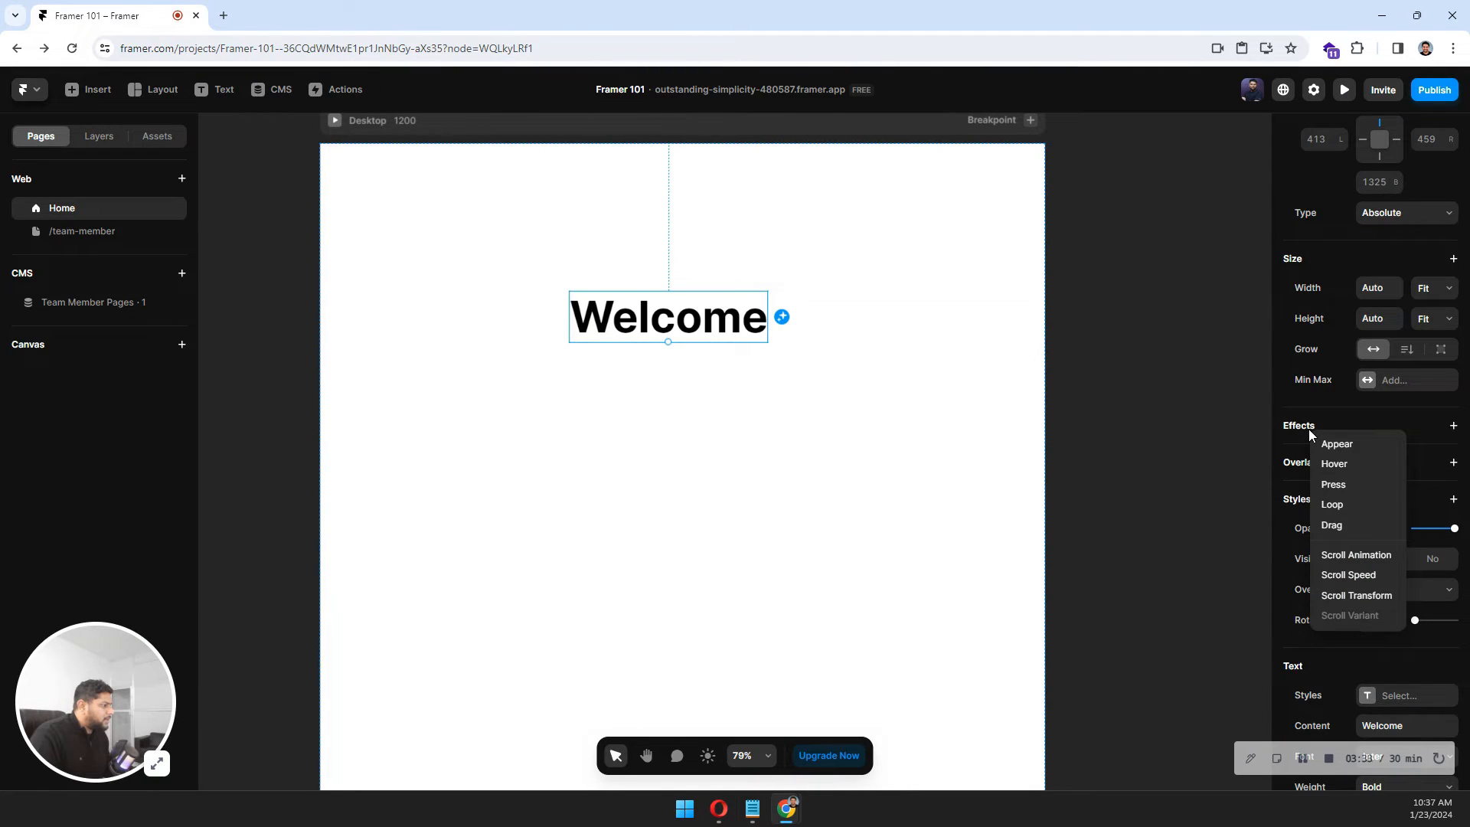
click(1338, 470)
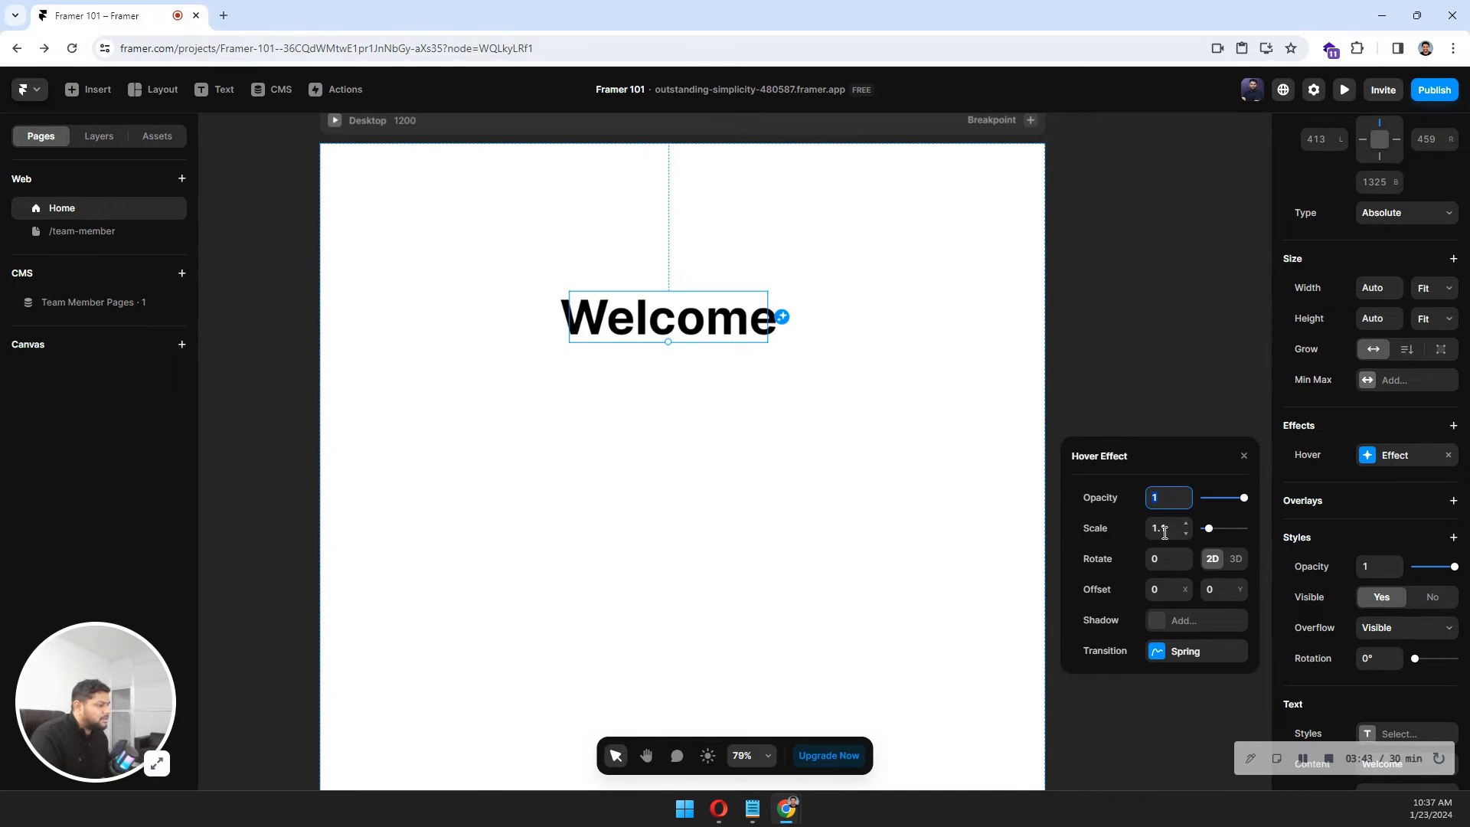
drag(1243, 498, 1225, 503)
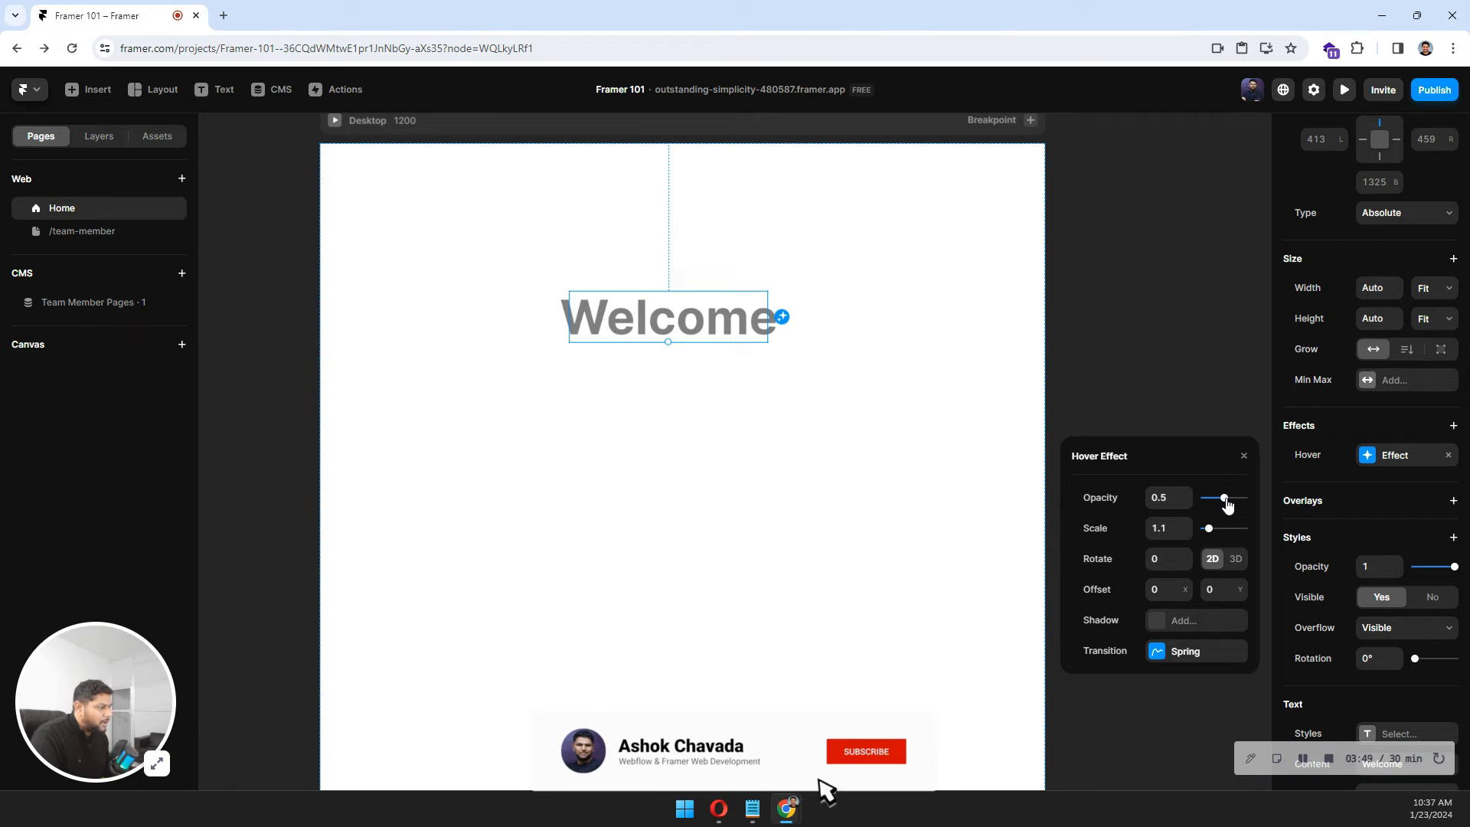
key(Escape)
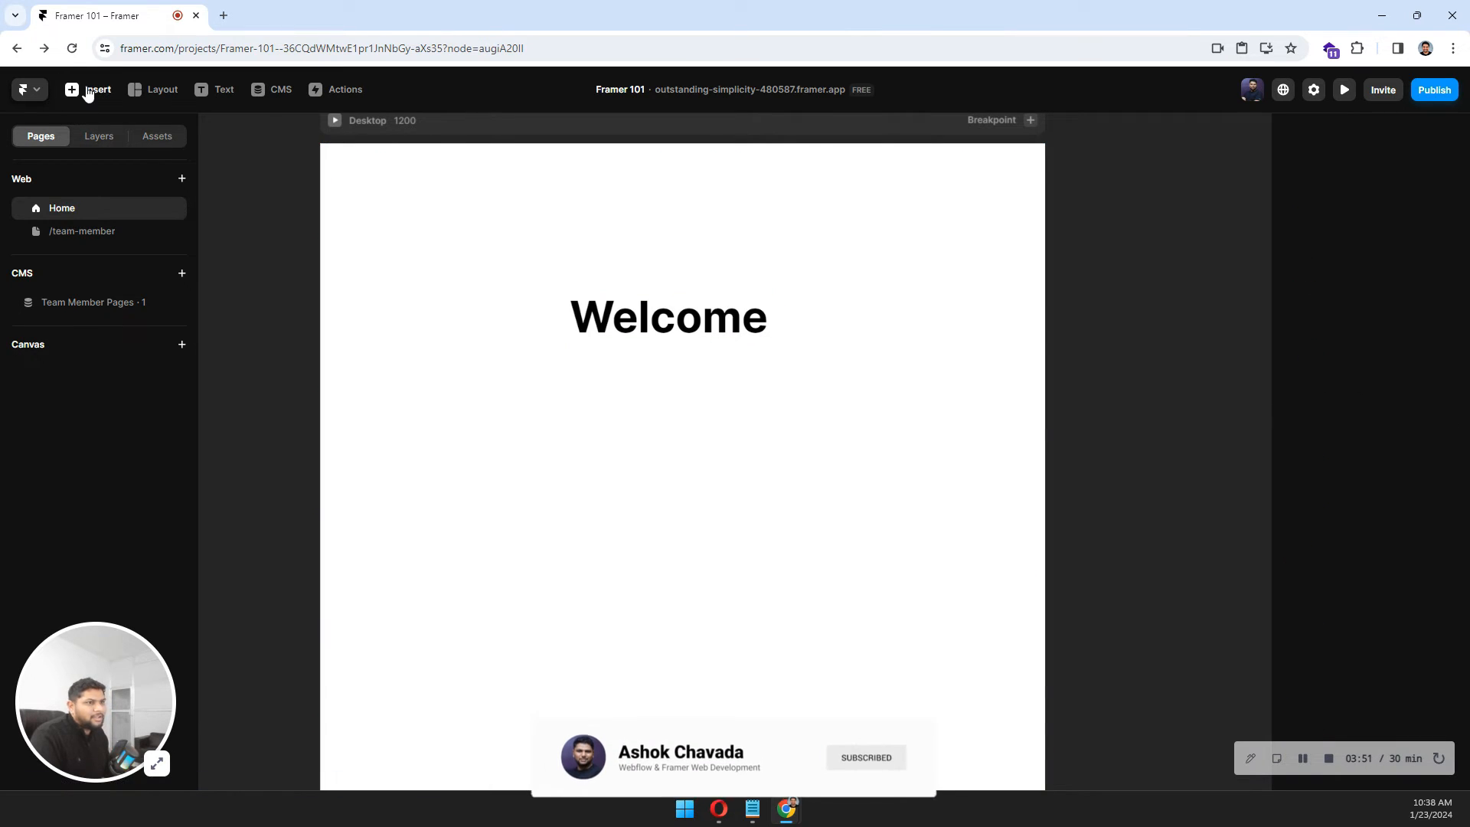
Preview the page to test the hover effect.
click(334, 121)
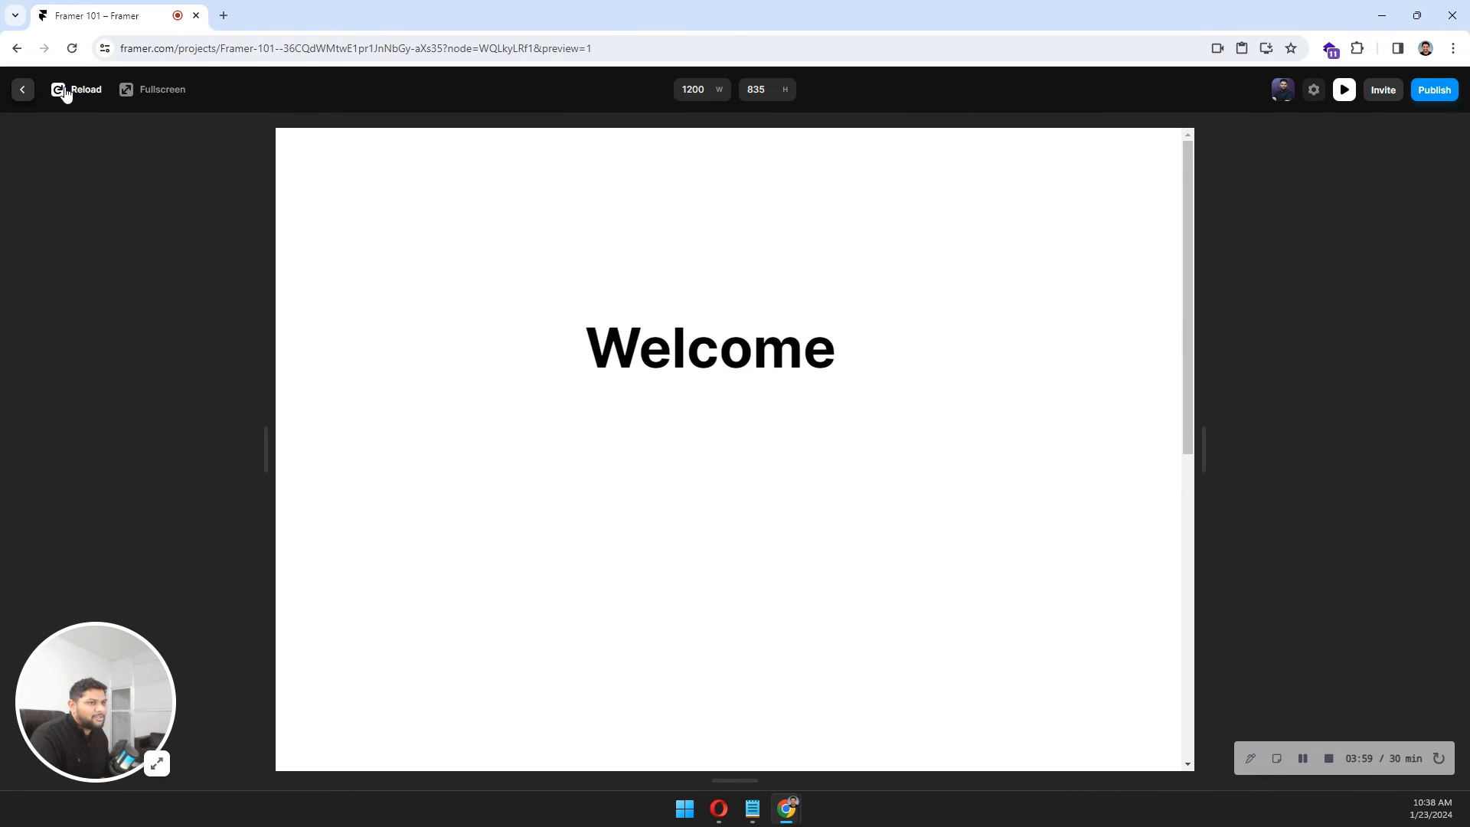
click(21, 91)
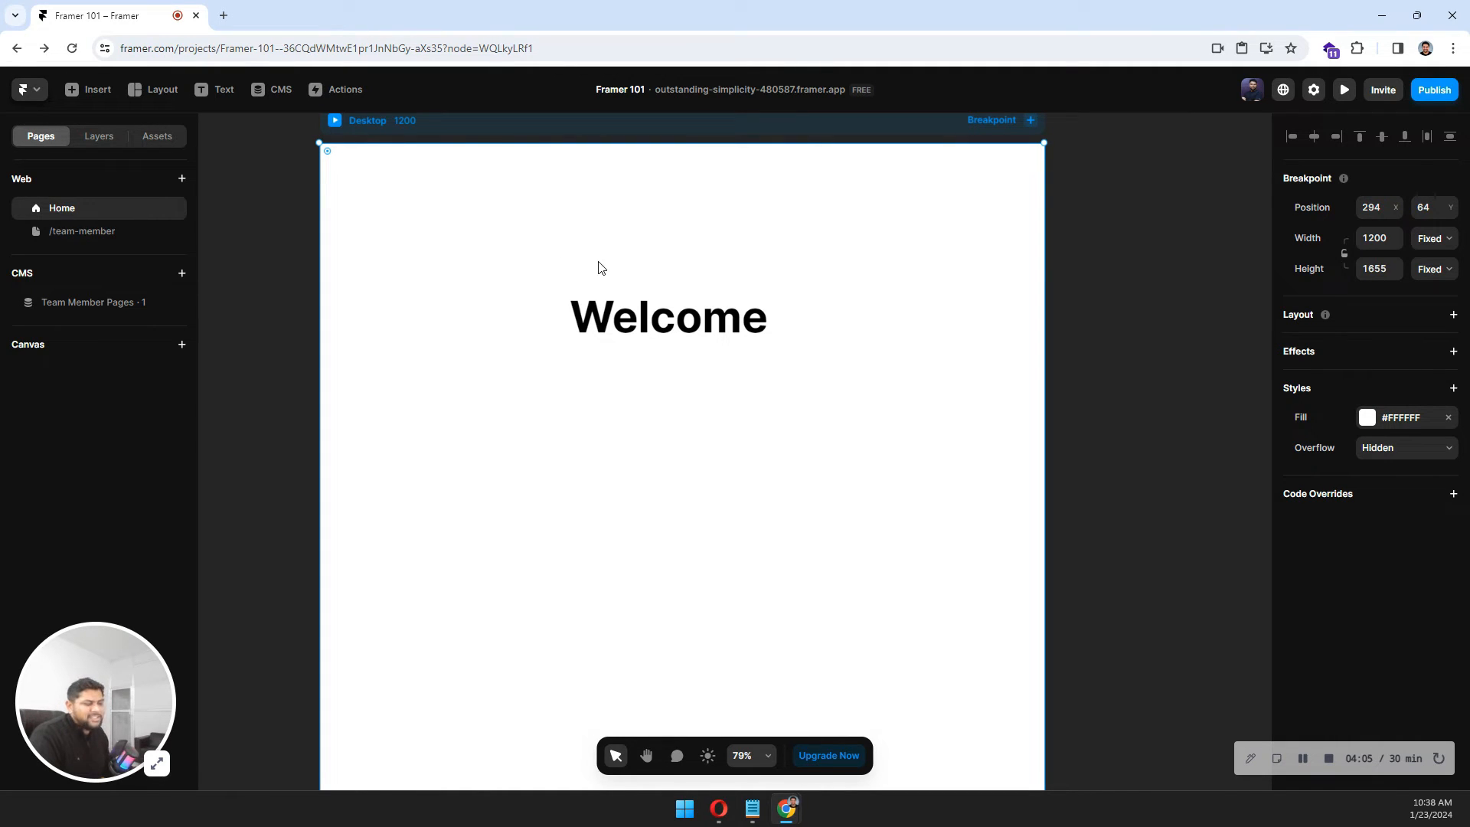
Replace the Welcome text's hover effect with a Scroll Transform effect.
click(697, 310)
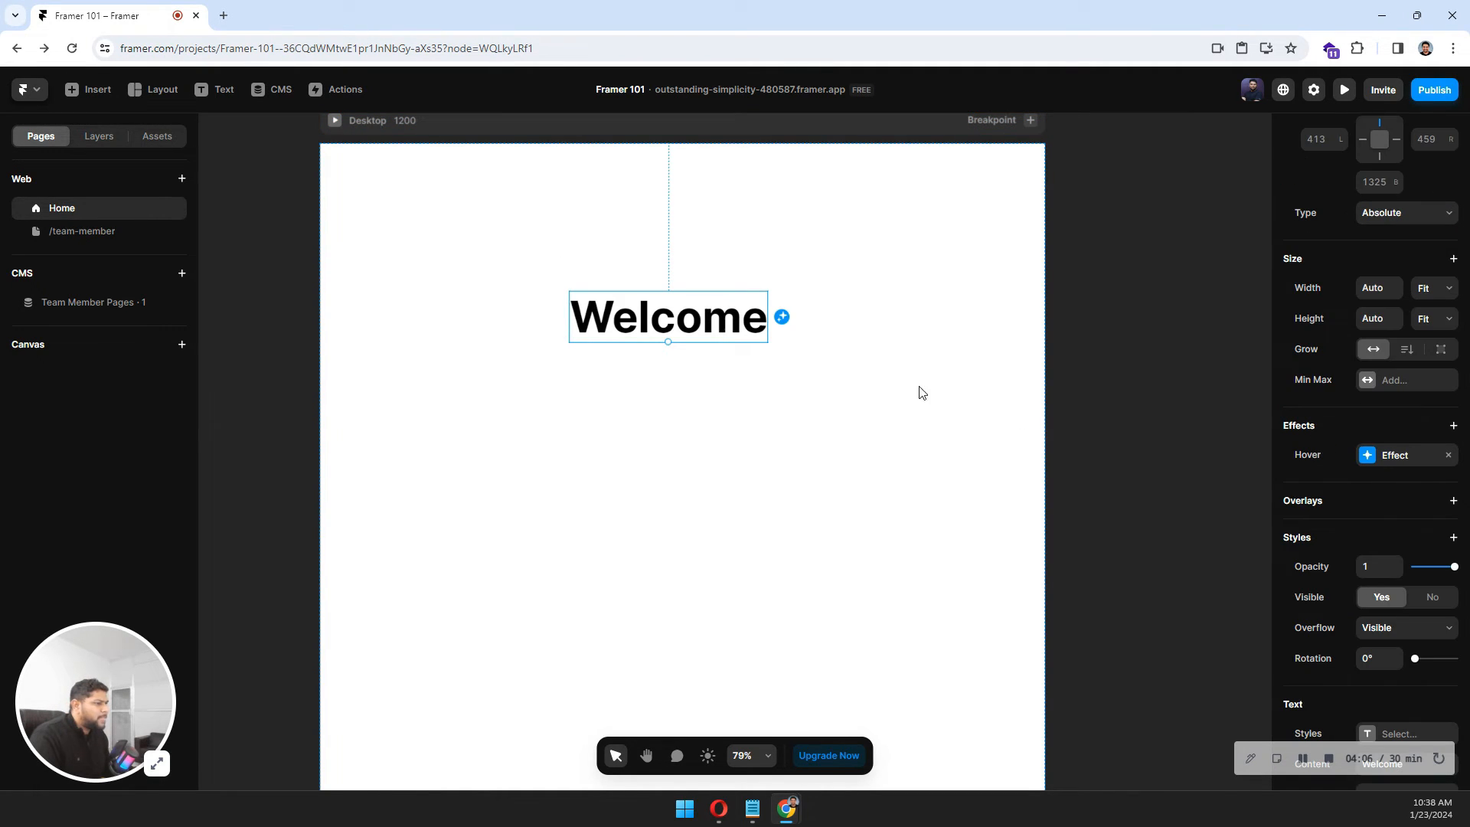
click(1448, 455)
click(1301, 430)
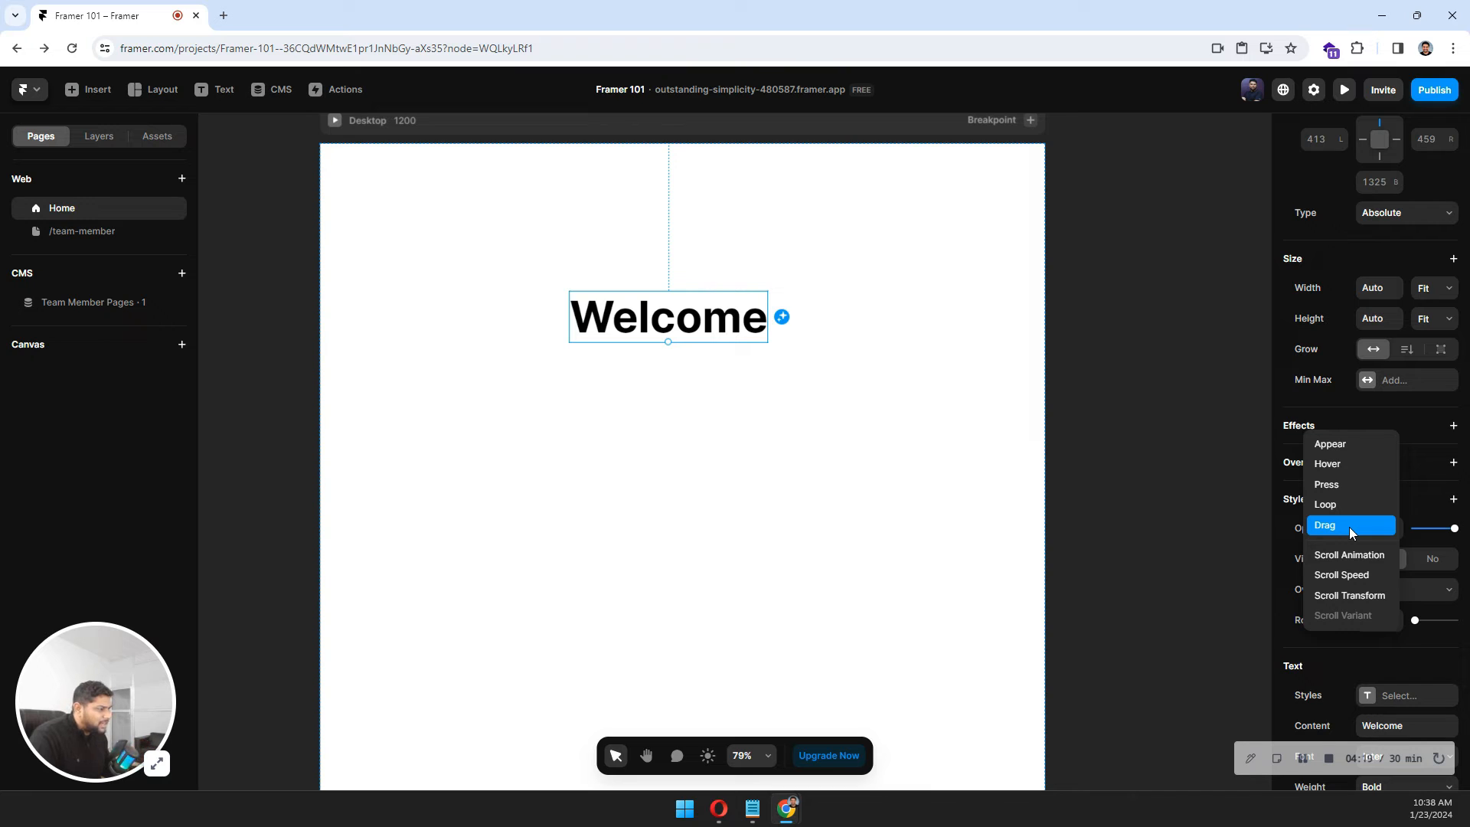
click(1346, 597)
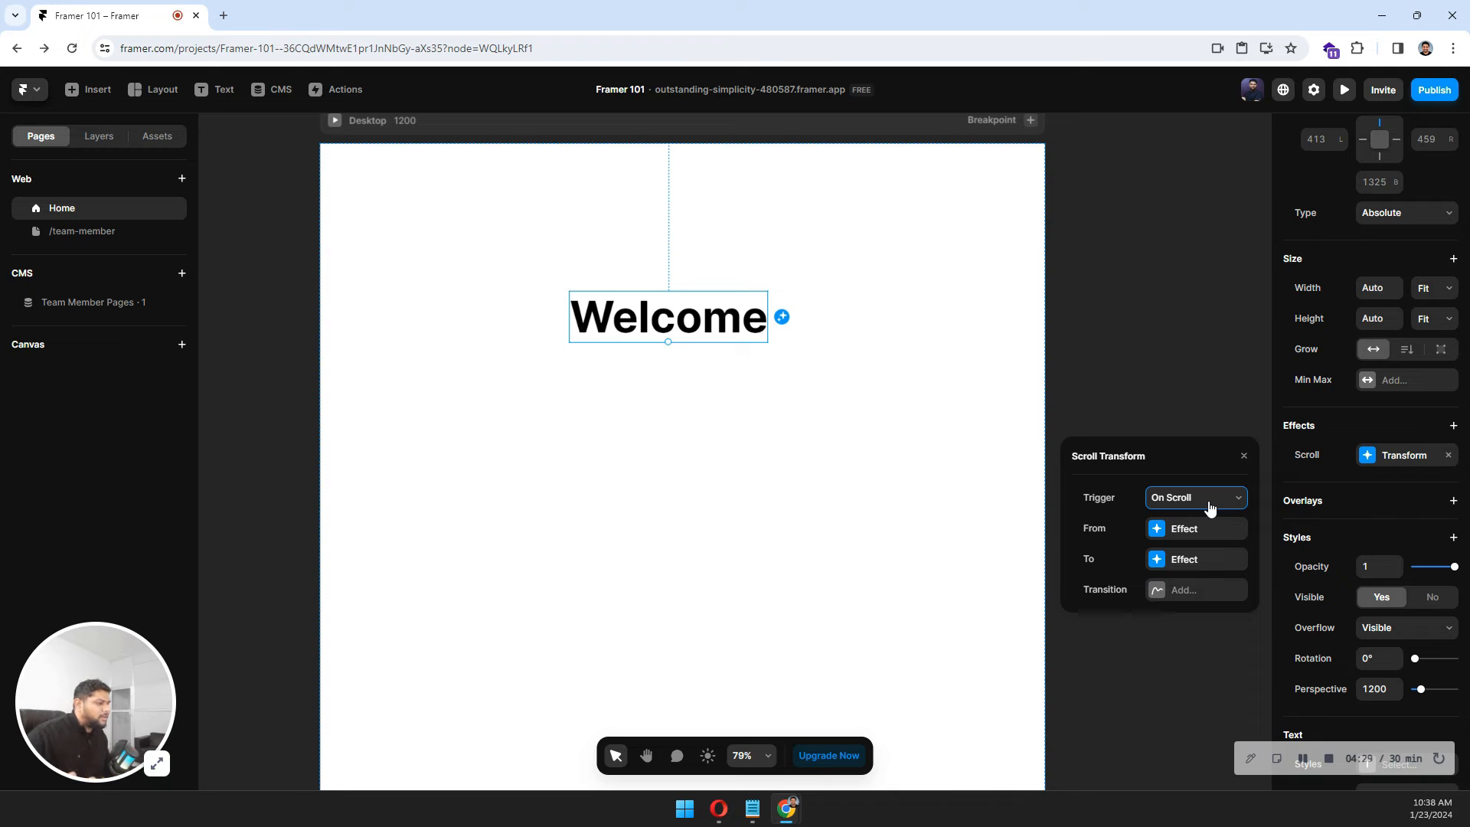
Set the scroll transform's From state to opacity 0.1 and scale 2.7.
click(1175, 532)
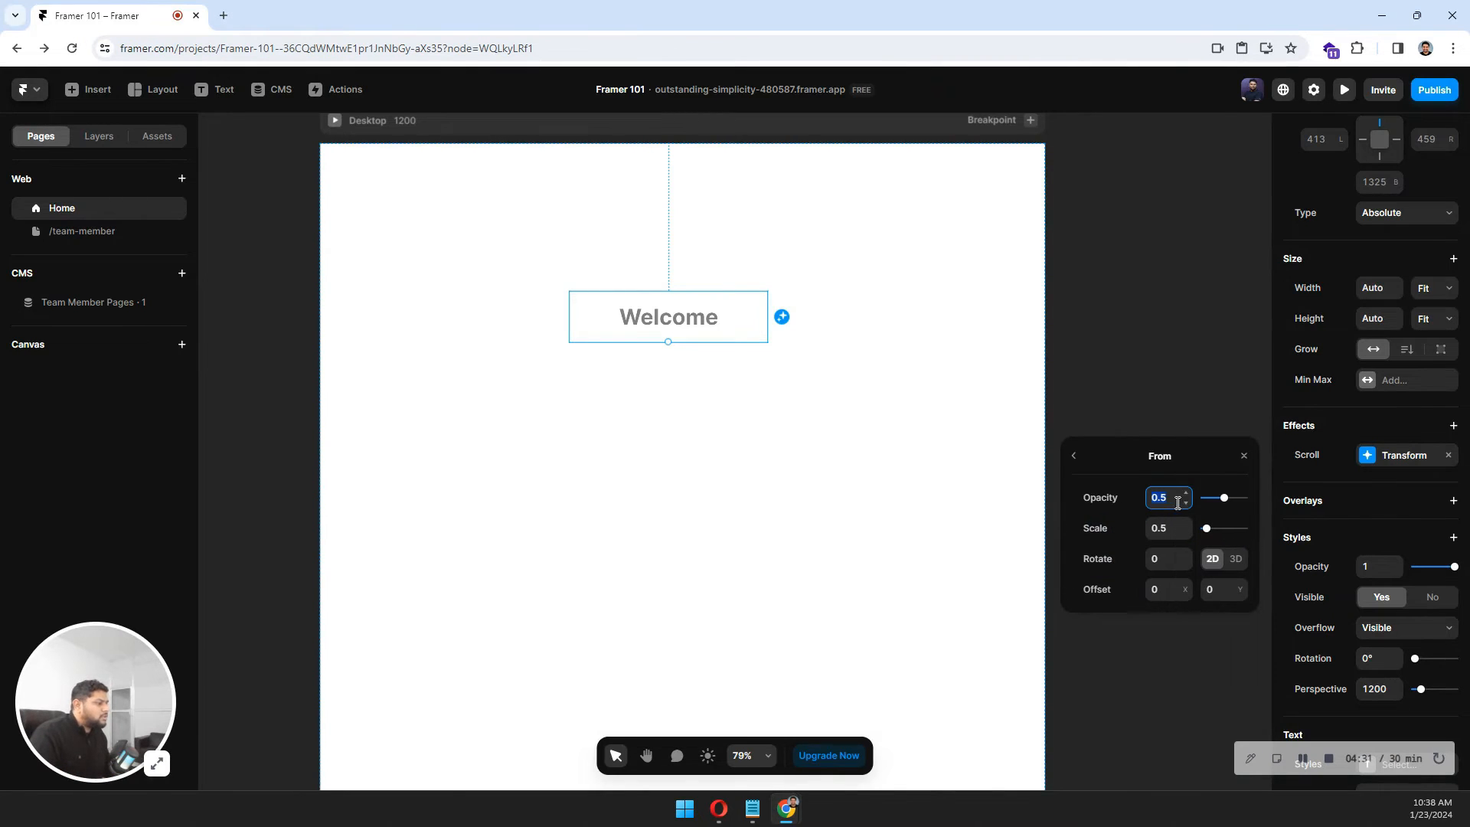
drag(1222, 502, 1217, 535)
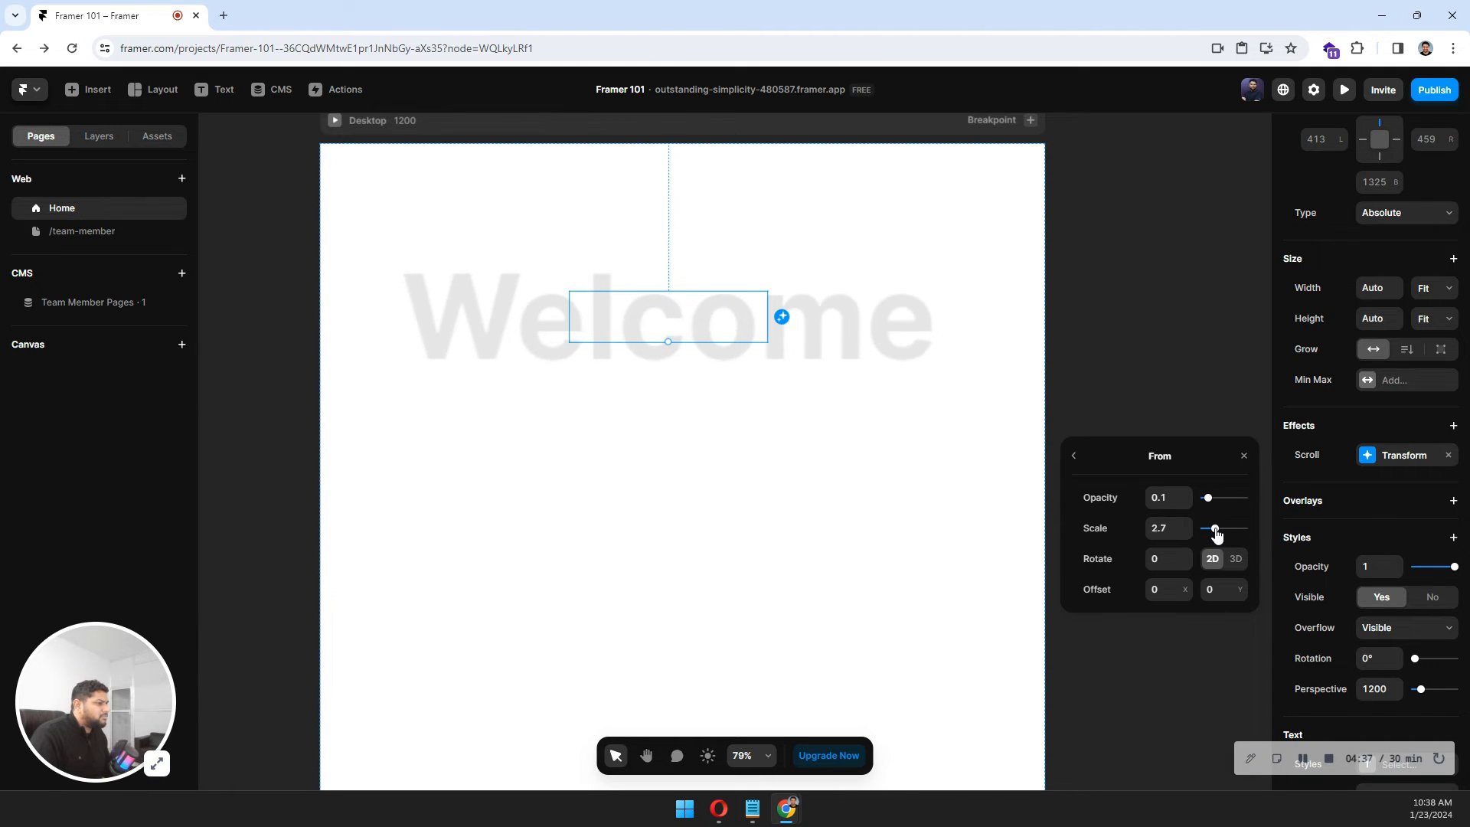
click(1074, 457)
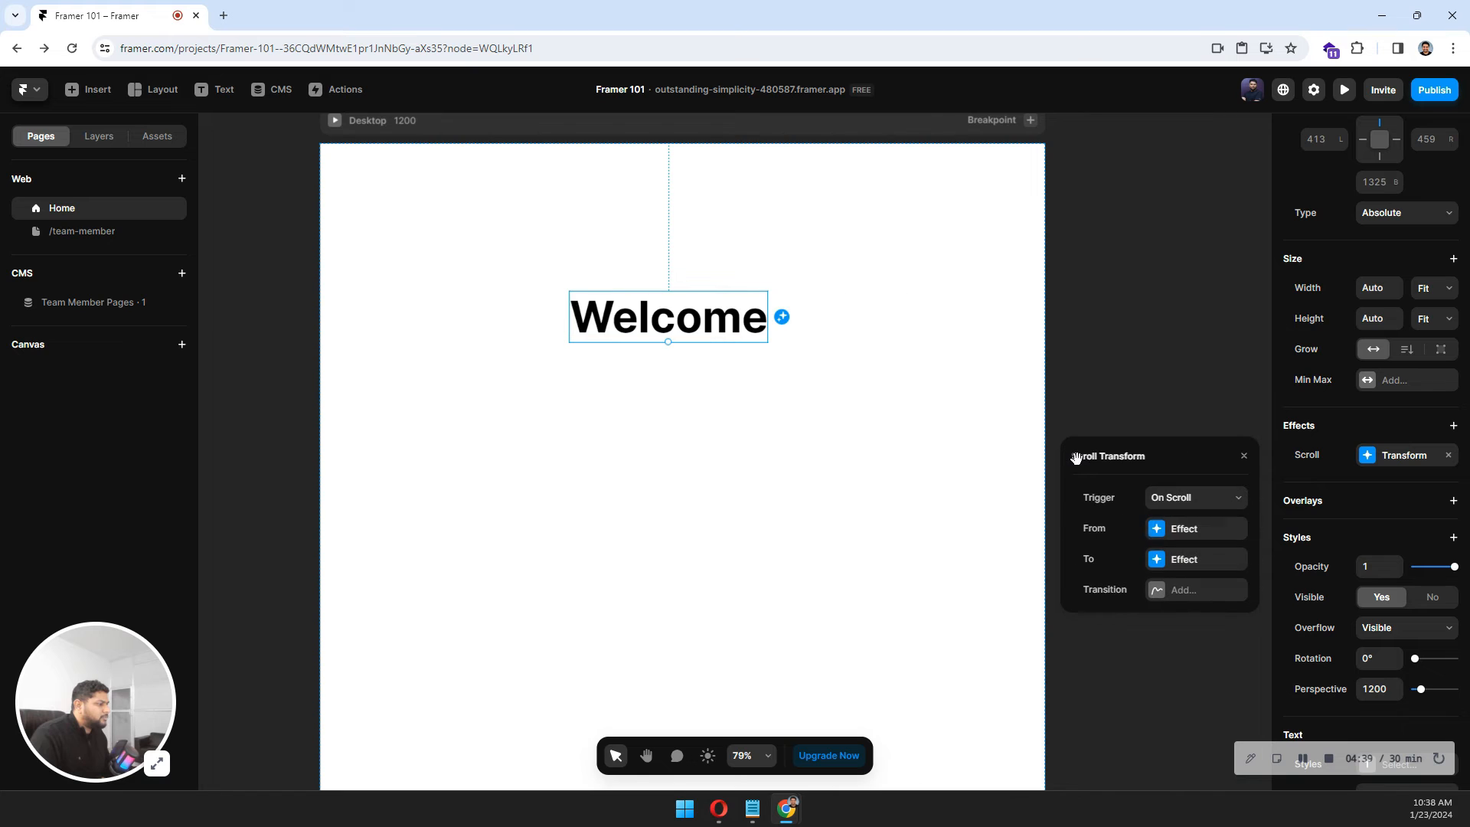
Set the scroll transform's To state opacity to 1.
click(1156, 559)
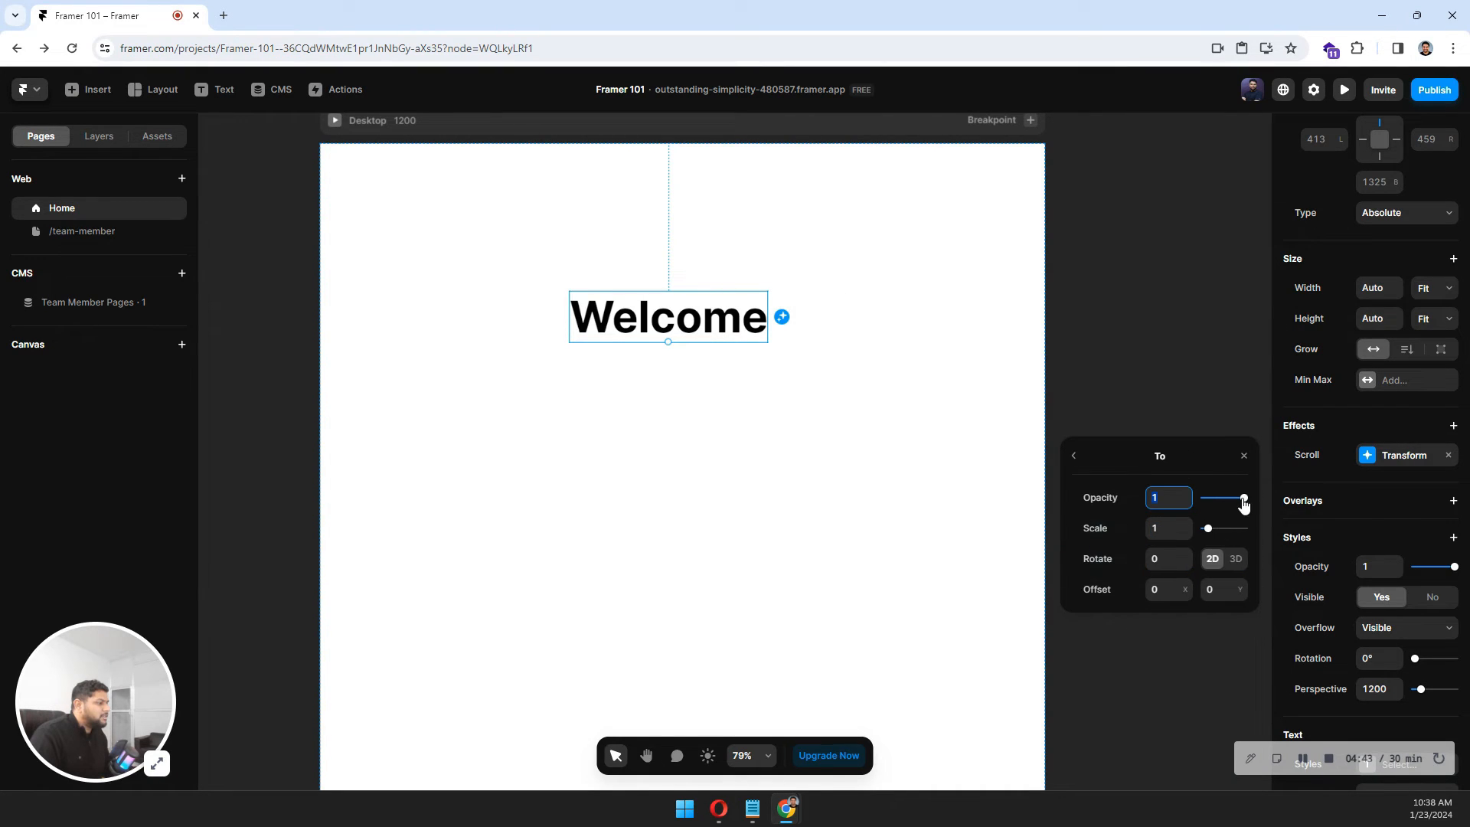
mouse_move(1243, 498)
mouse_down()
mouse_move(1217, 500)
mouse_move(1244, 498)
mouse_up()
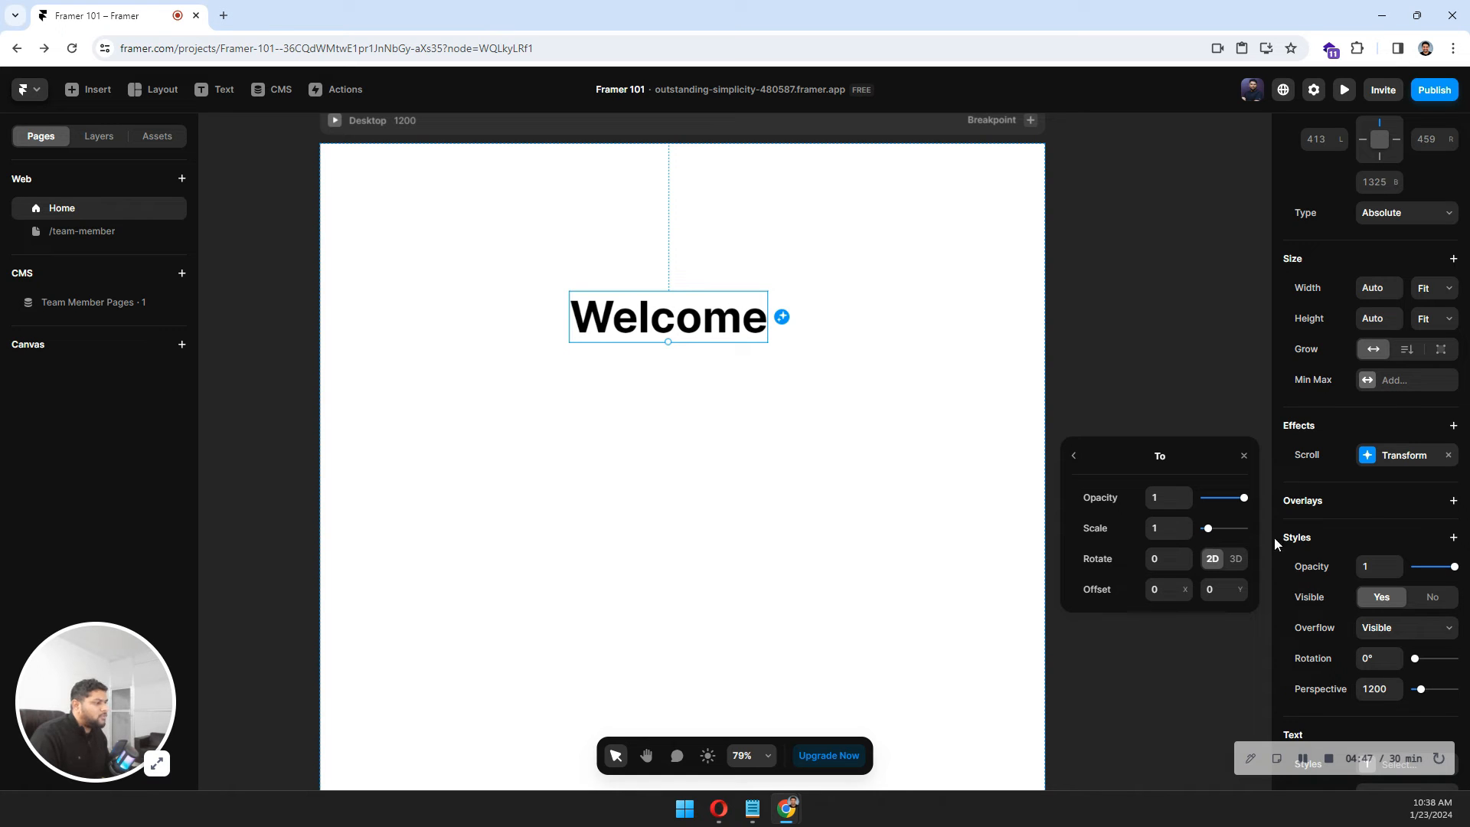
click(745, 379)
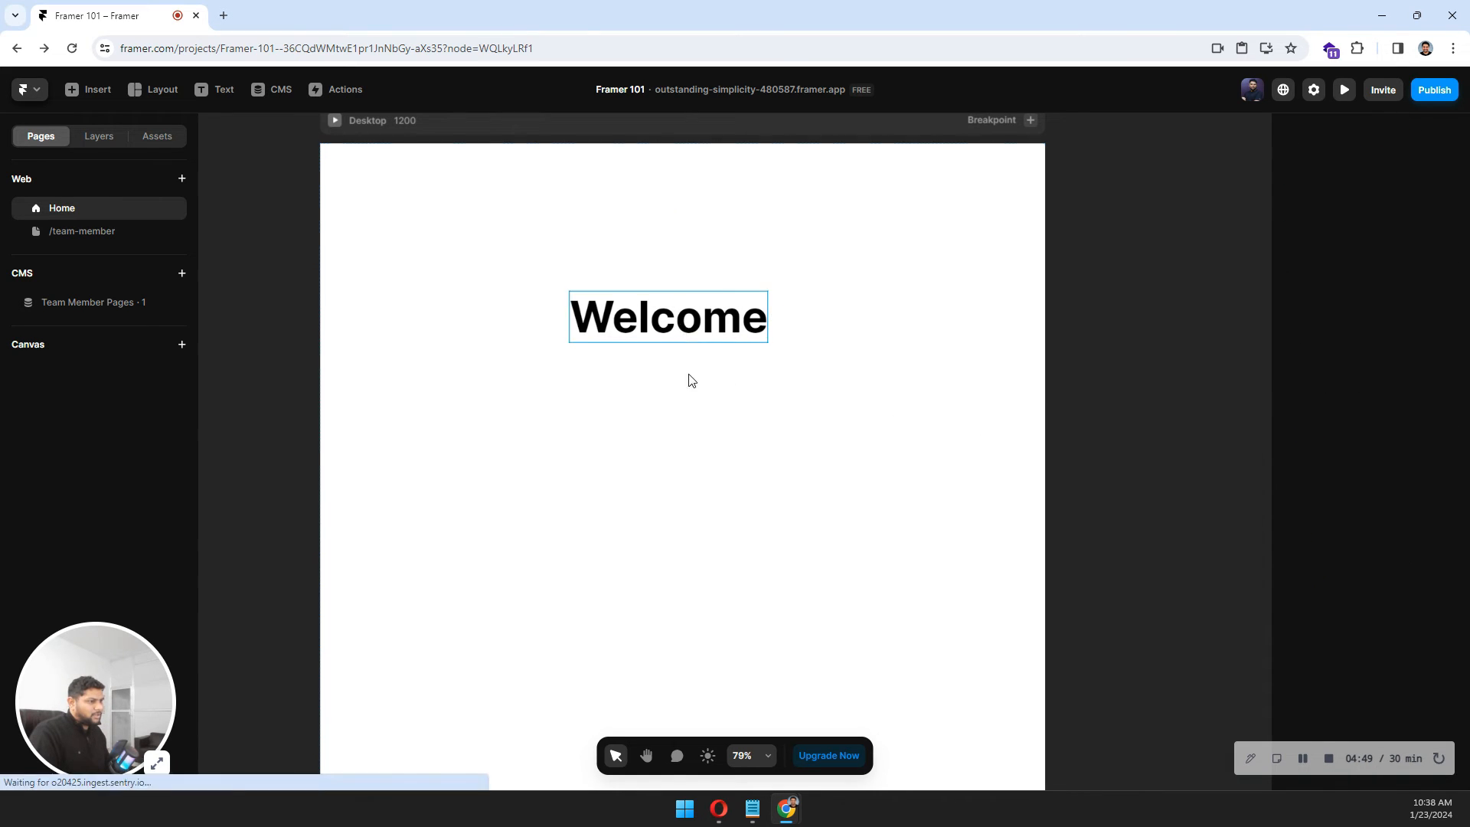
Move the Welcome text lower on the page and preview the scroll transform.
drag(674, 322, 655, 499)
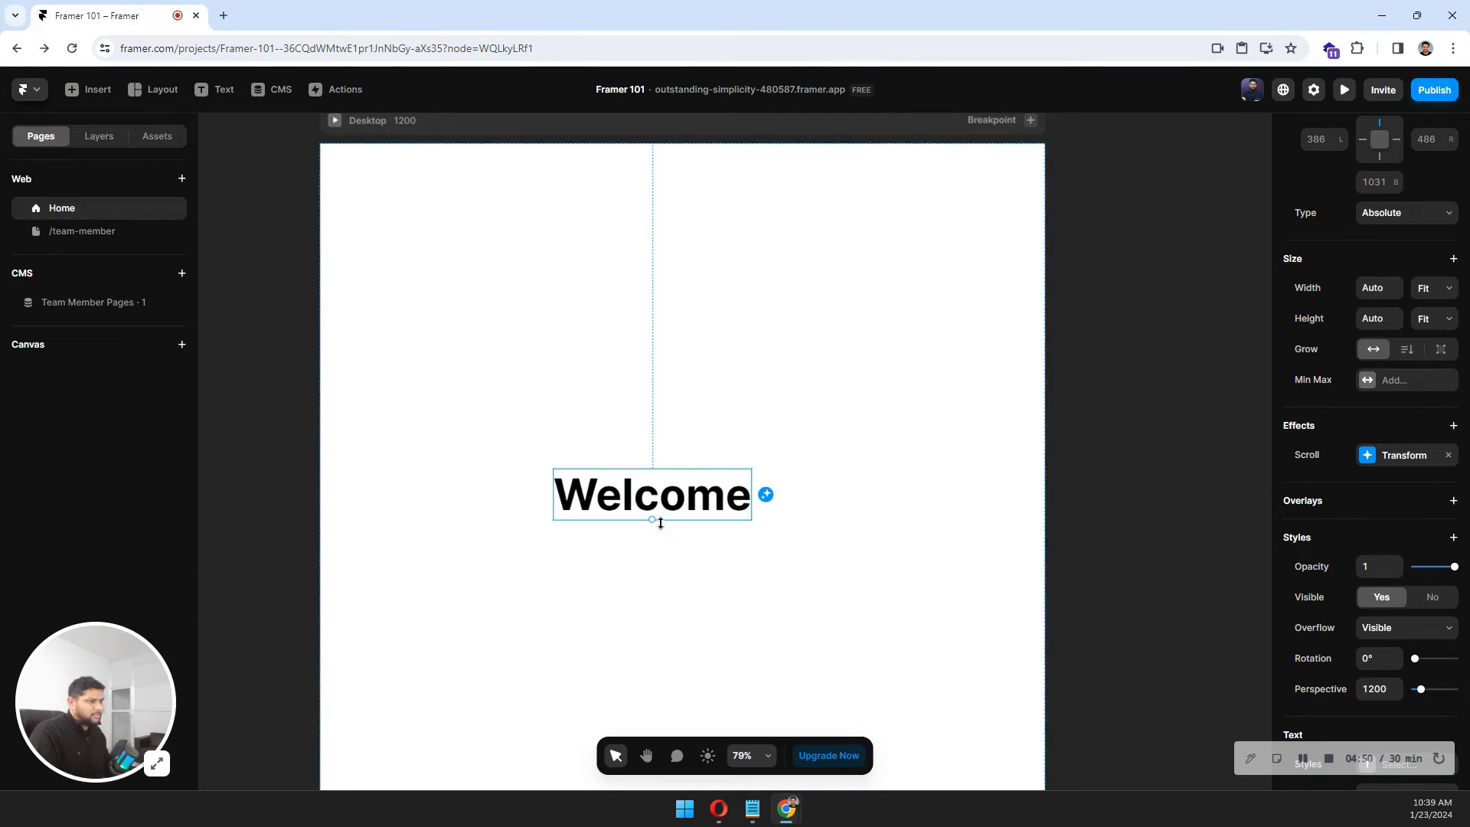
click(335, 120)
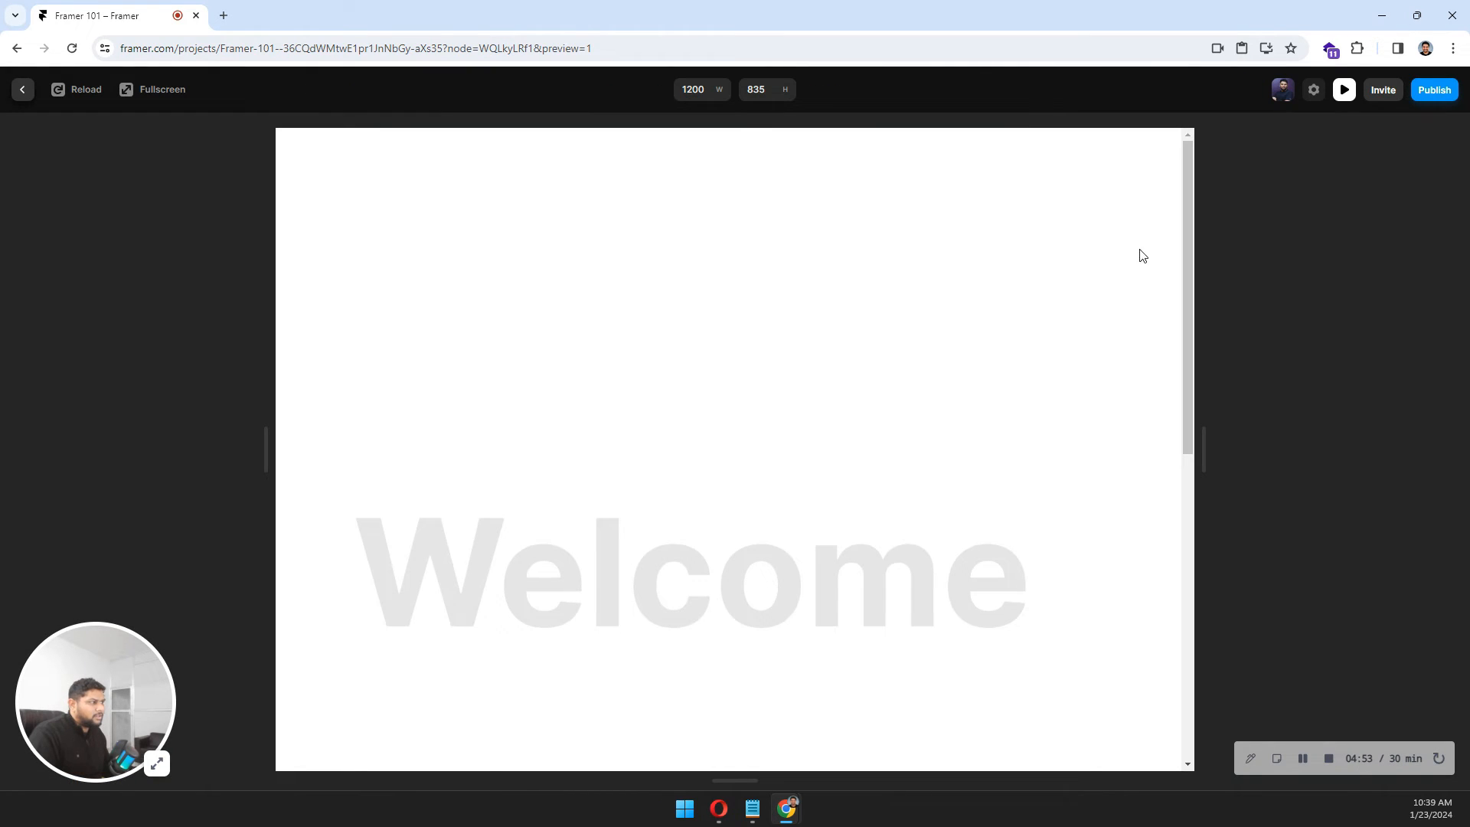
mouse_move(1187, 191)
mouse_down()
mouse_move(1188, 388)
mouse_move(1172, 243)
mouse_move(1178, 396)
mouse_move(1188, 167)
mouse_up()
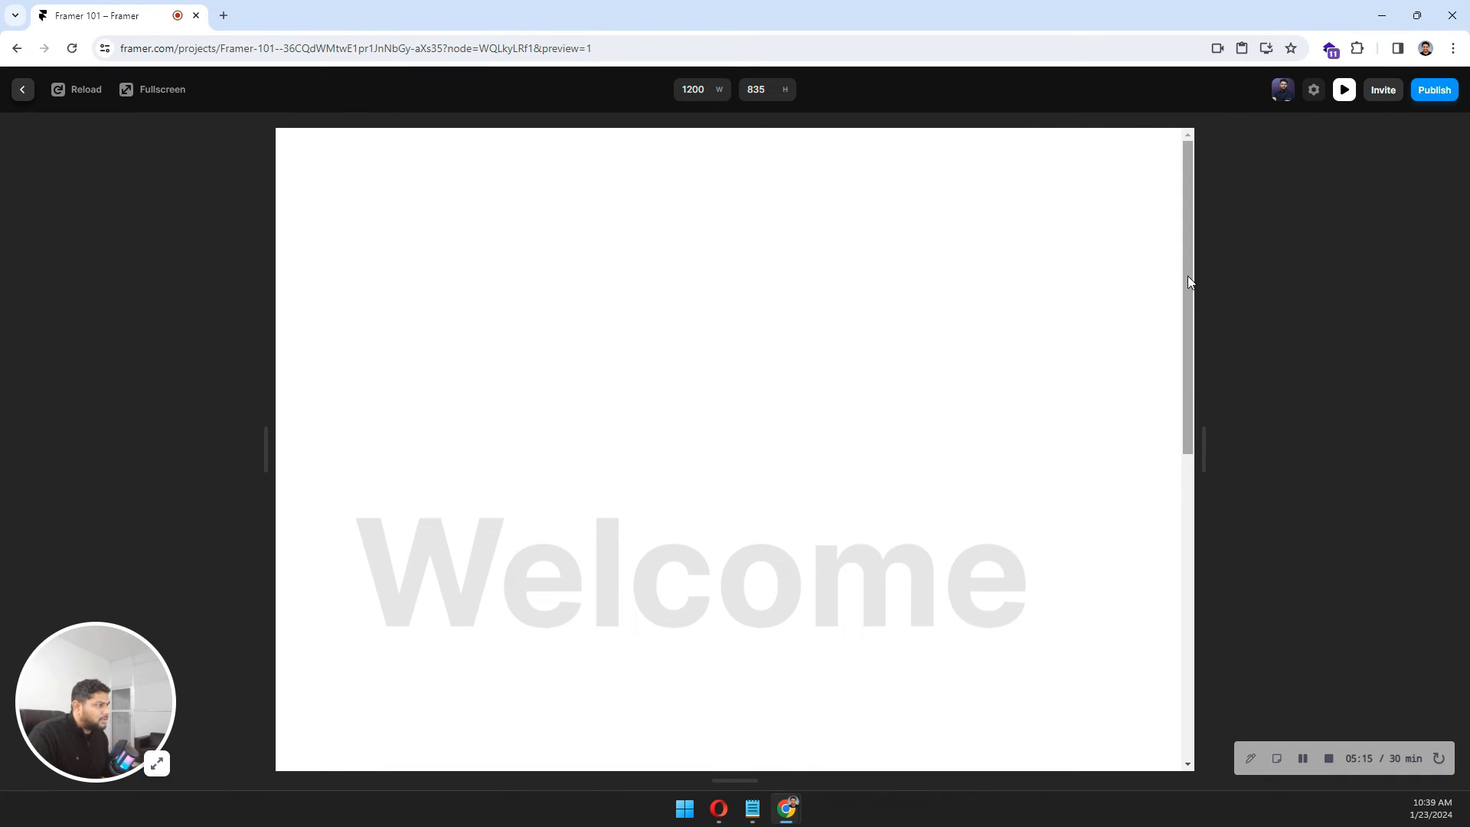
Replace the Welcome text's scroll transform effect with an Appear effect.
mouse_move(1187, 275)
mouse_down()
mouse_move(1198, 511)
mouse_move(1202, 279)
mouse_up()
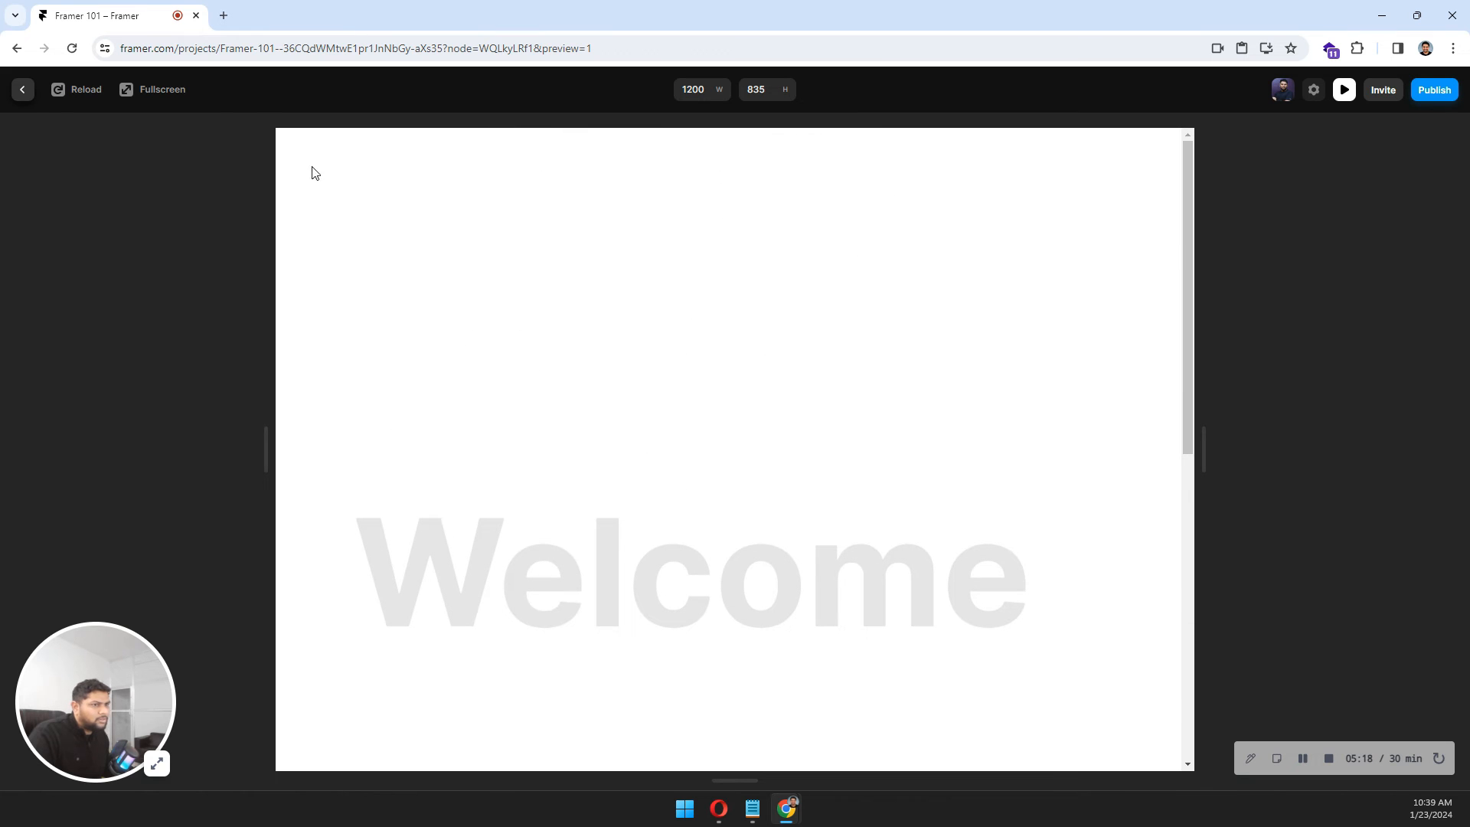
click(22, 90)
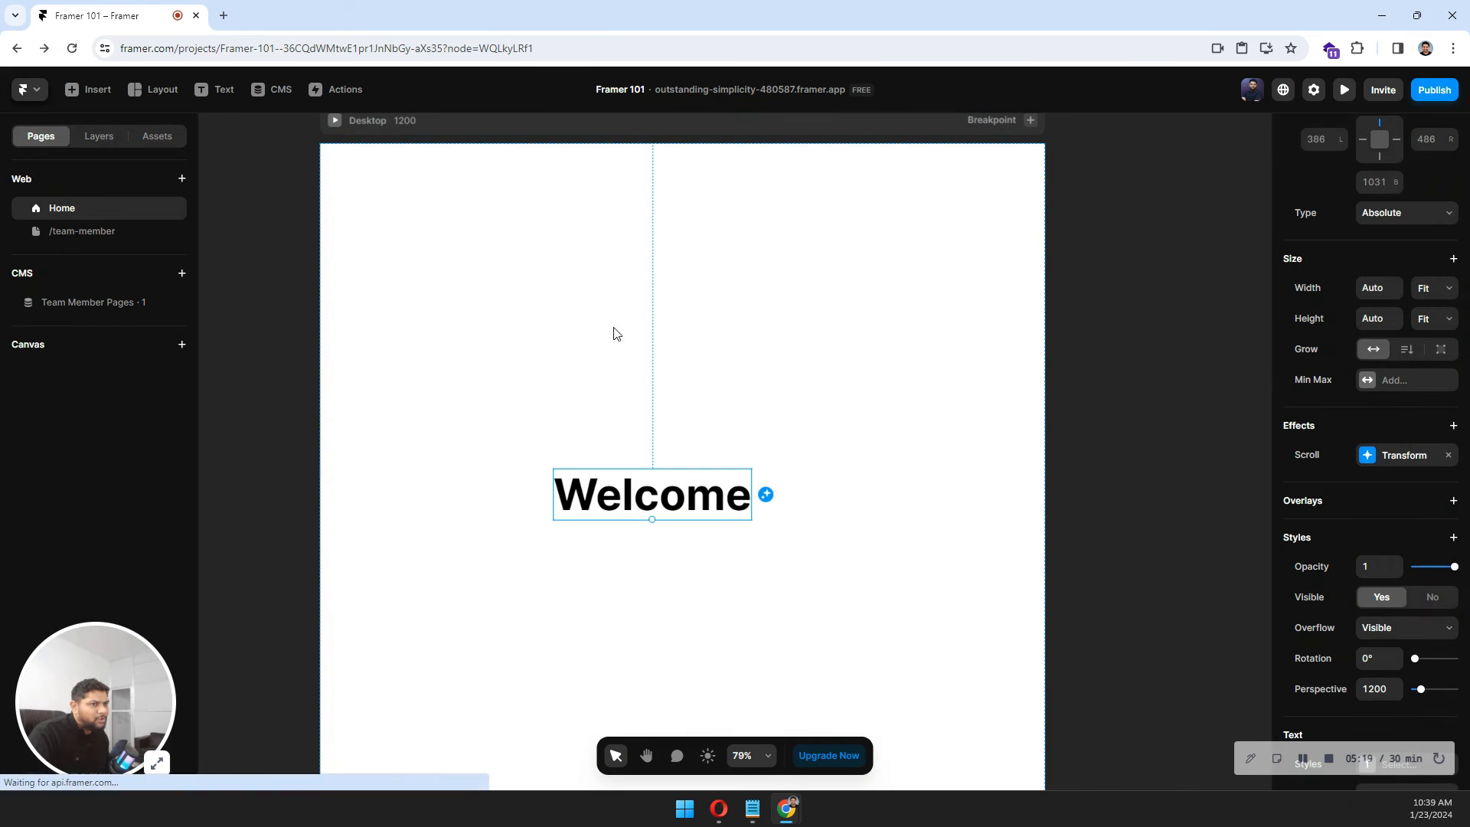
click(1448, 454)
click(1308, 424)
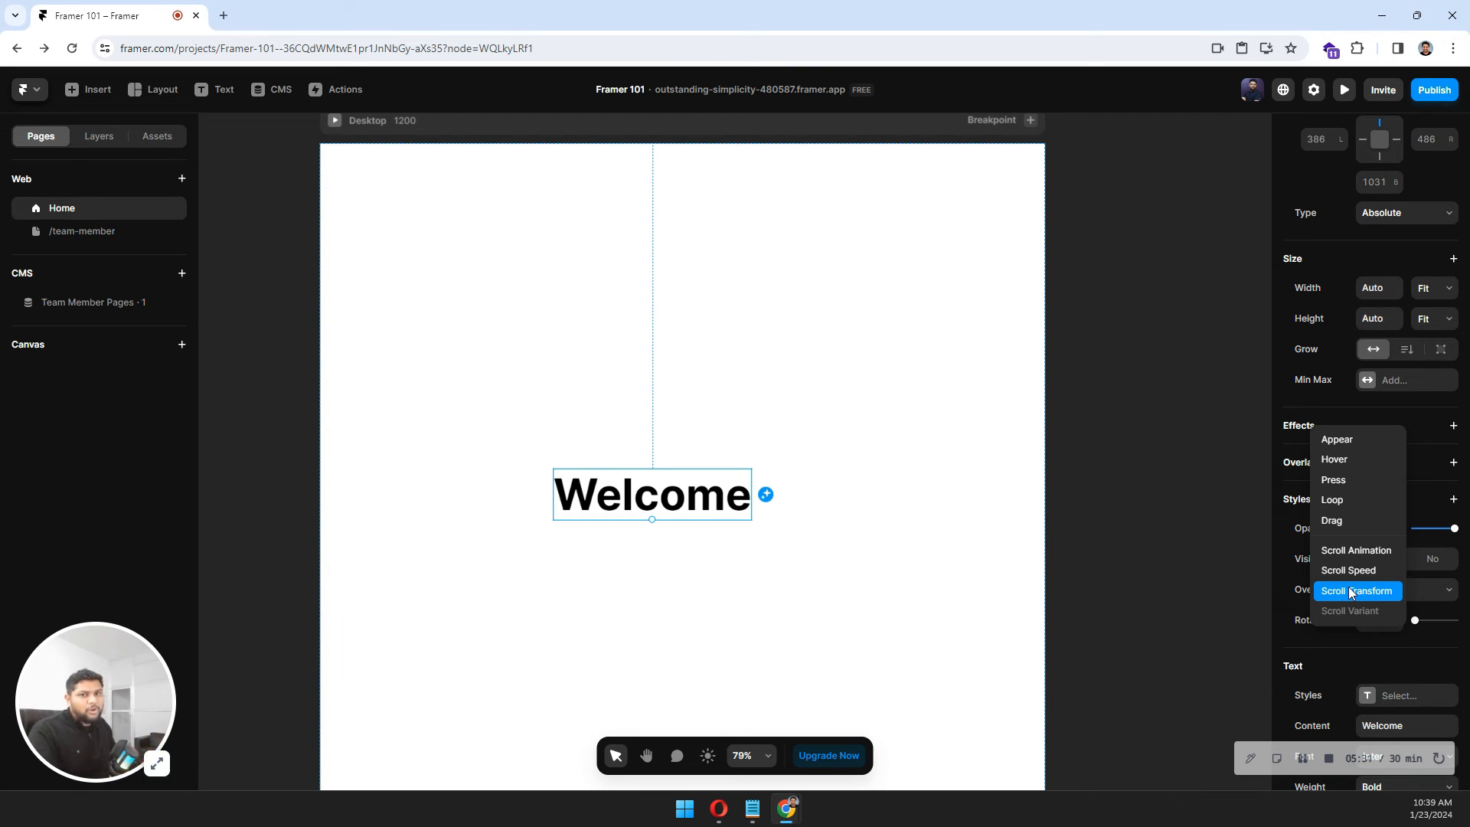
click(1297, 423)
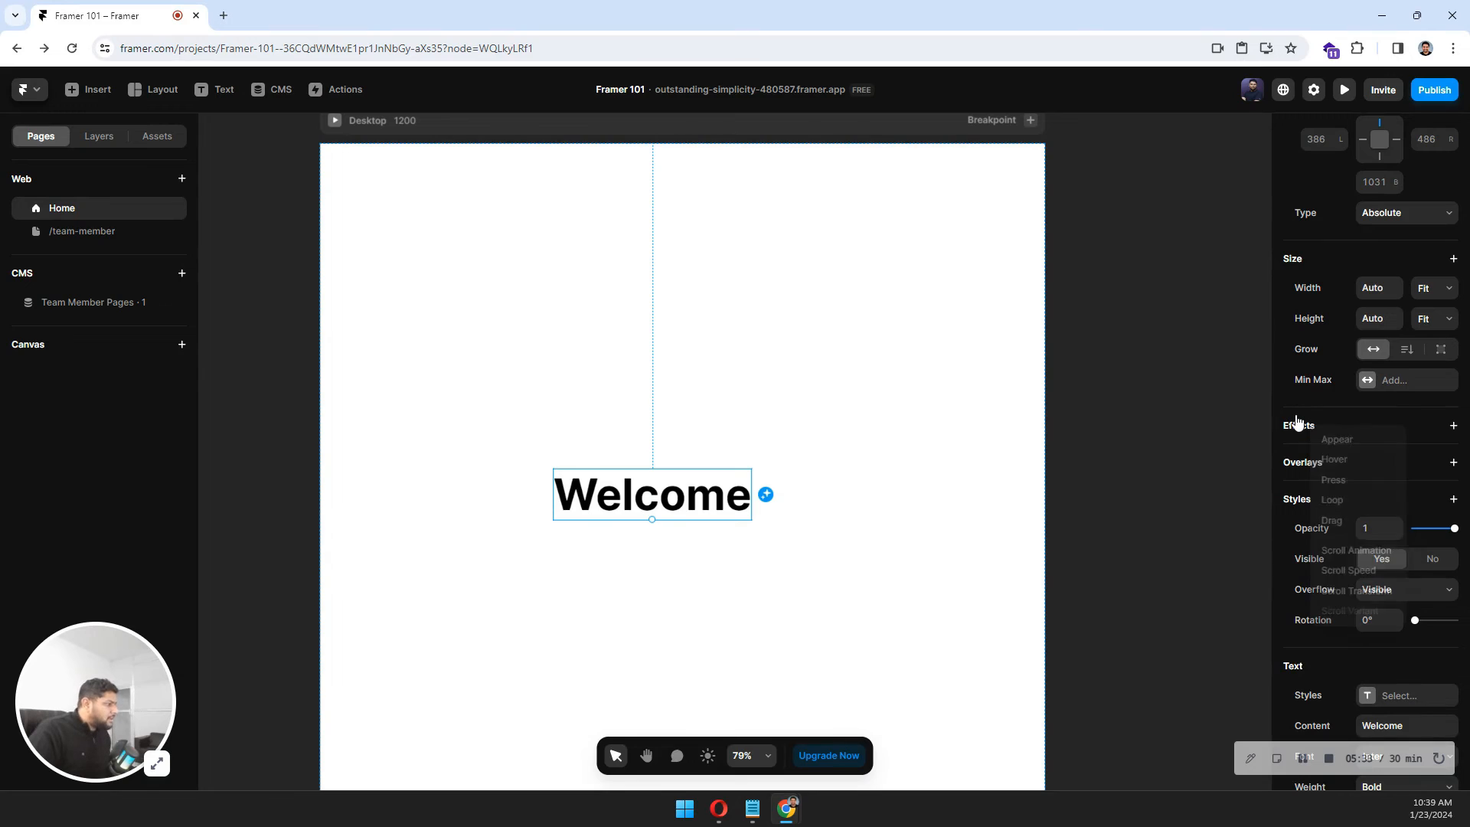
click(1303, 425)
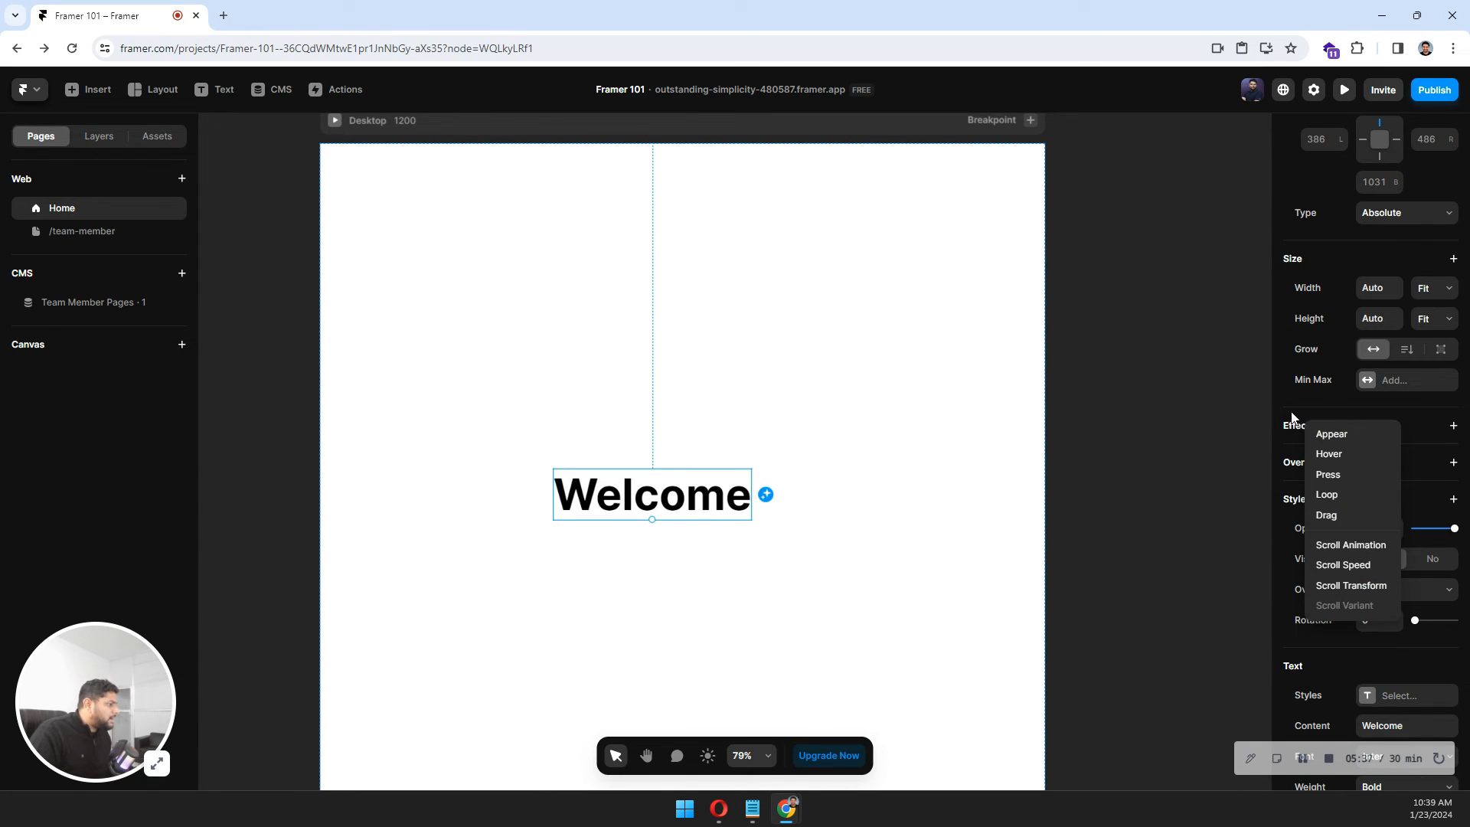
click(1294, 421)
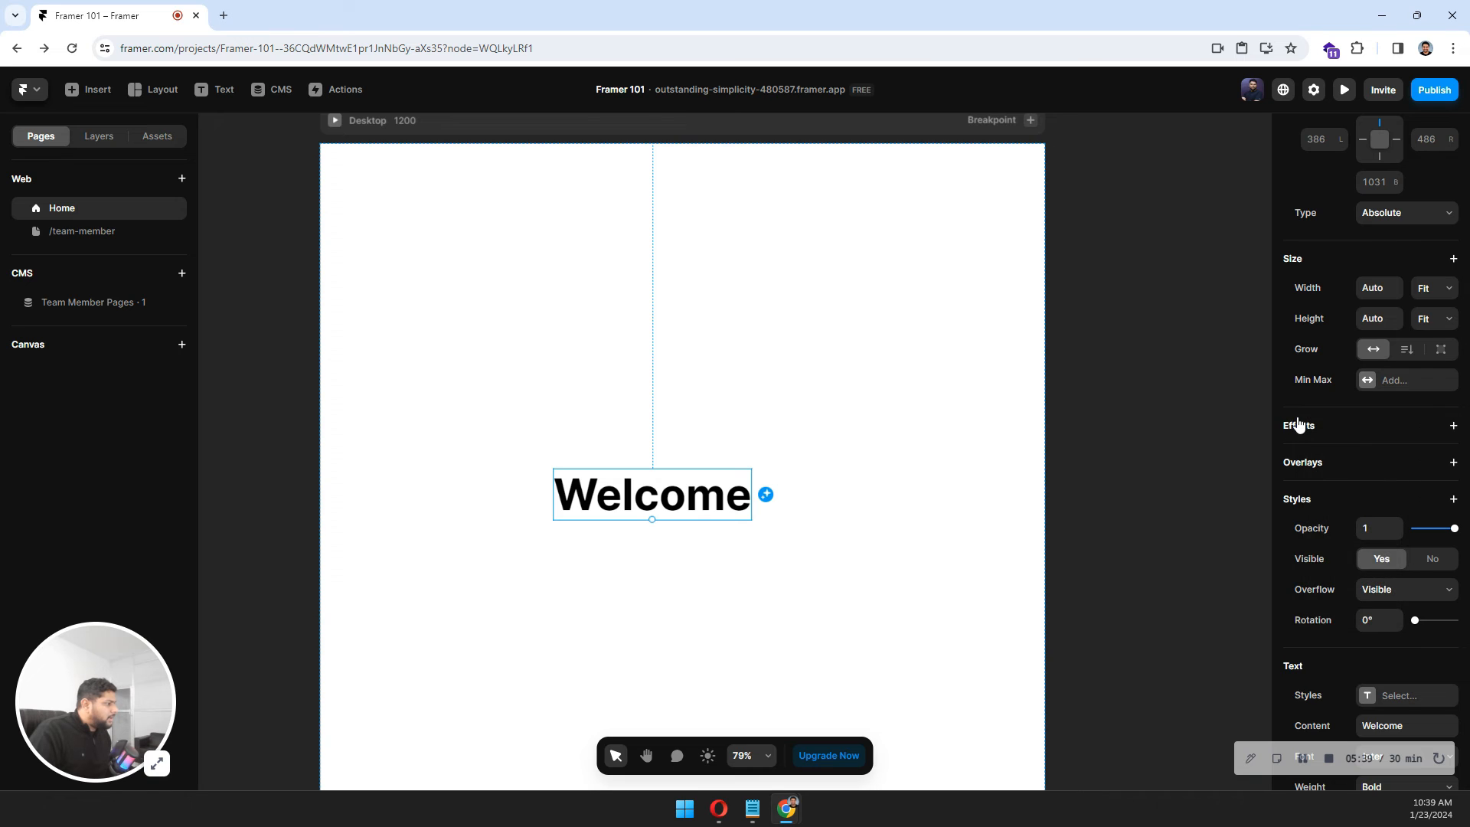
click(1297, 425)
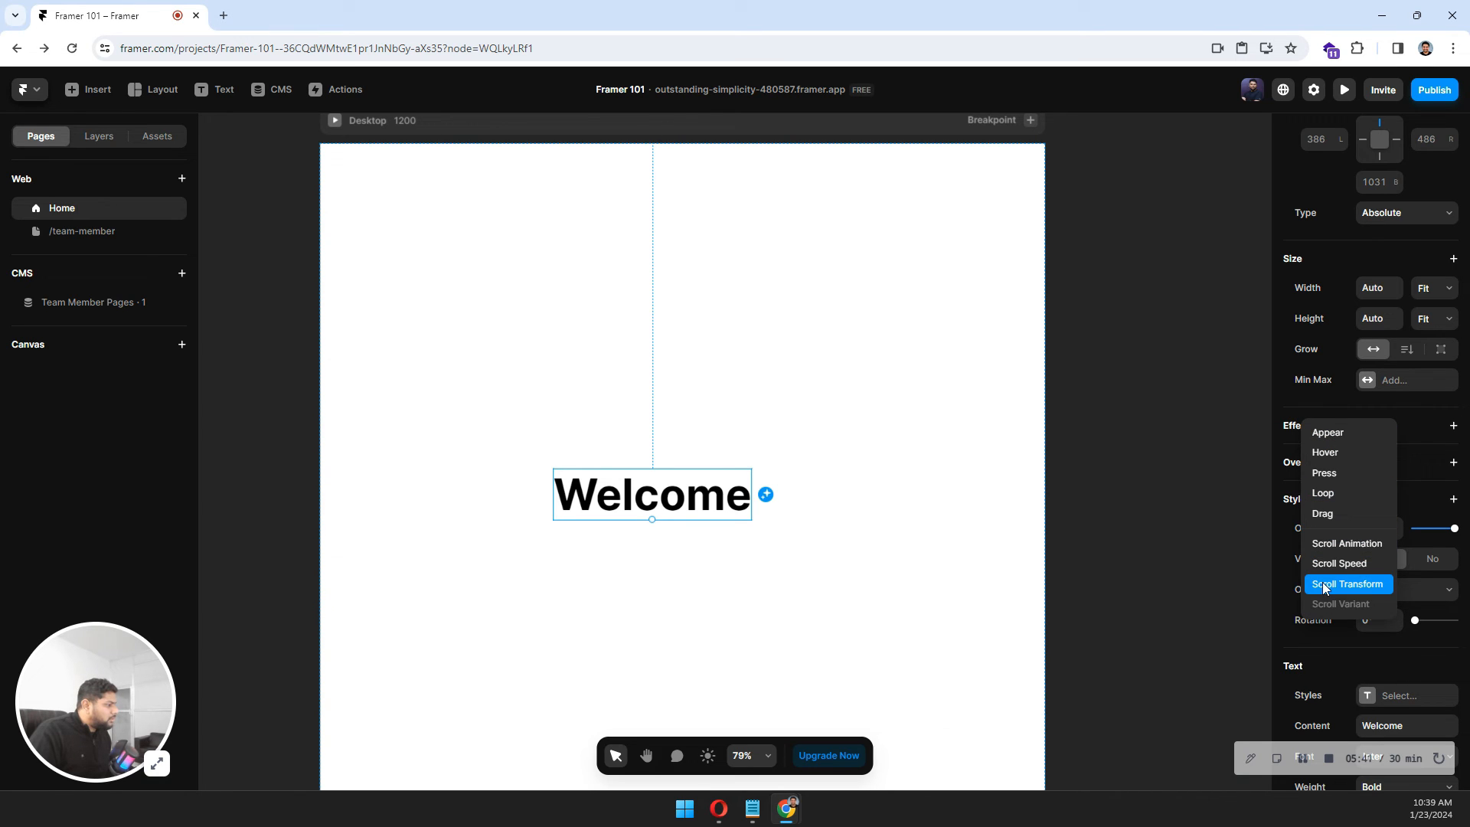
click(1326, 435)
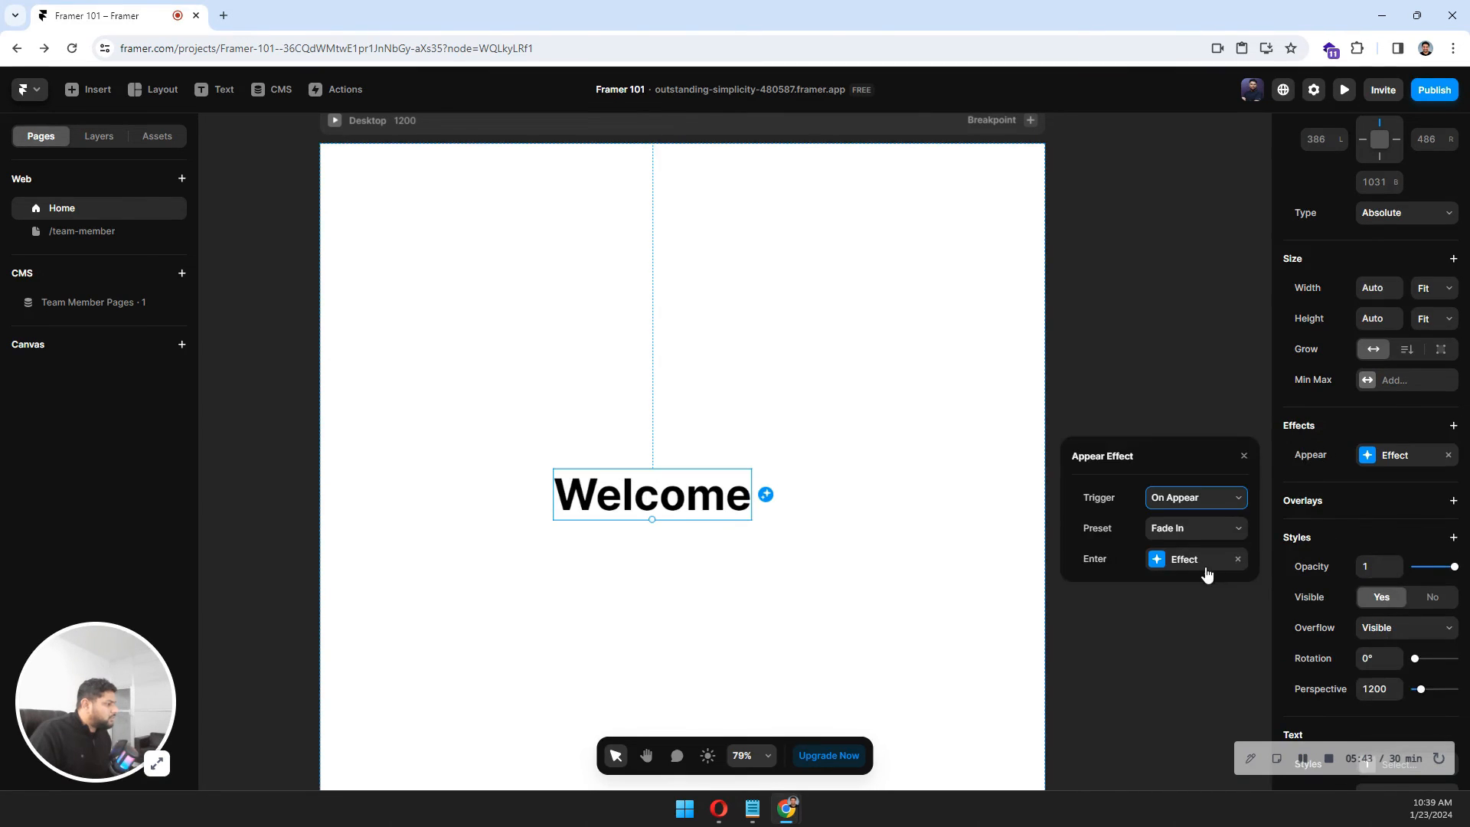
Switch the Appear effect's enter transition to Ease and set its delay to 0.2 s.
click(1155, 561)
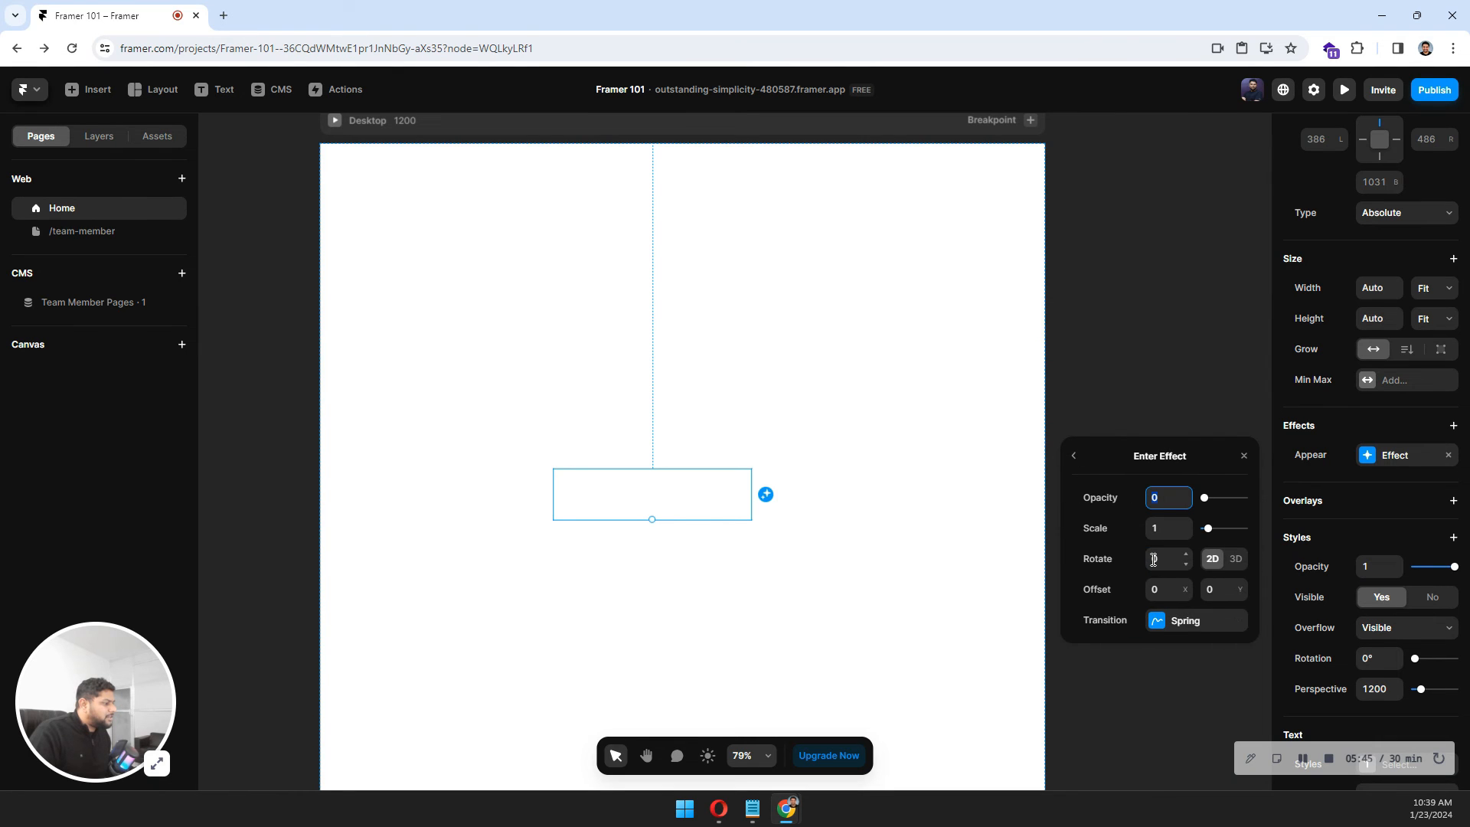
click(1186, 623)
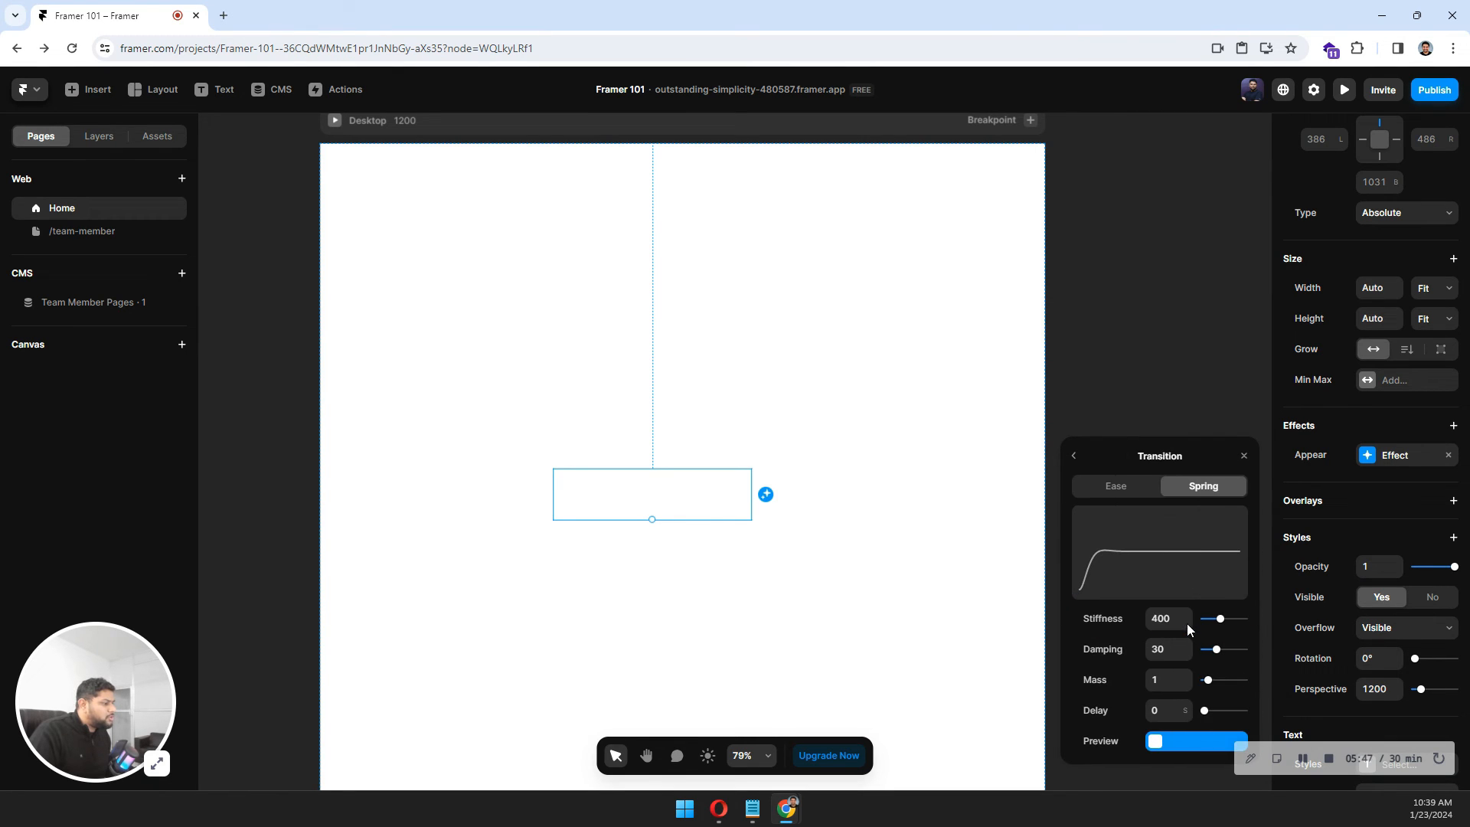
click(1142, 488)
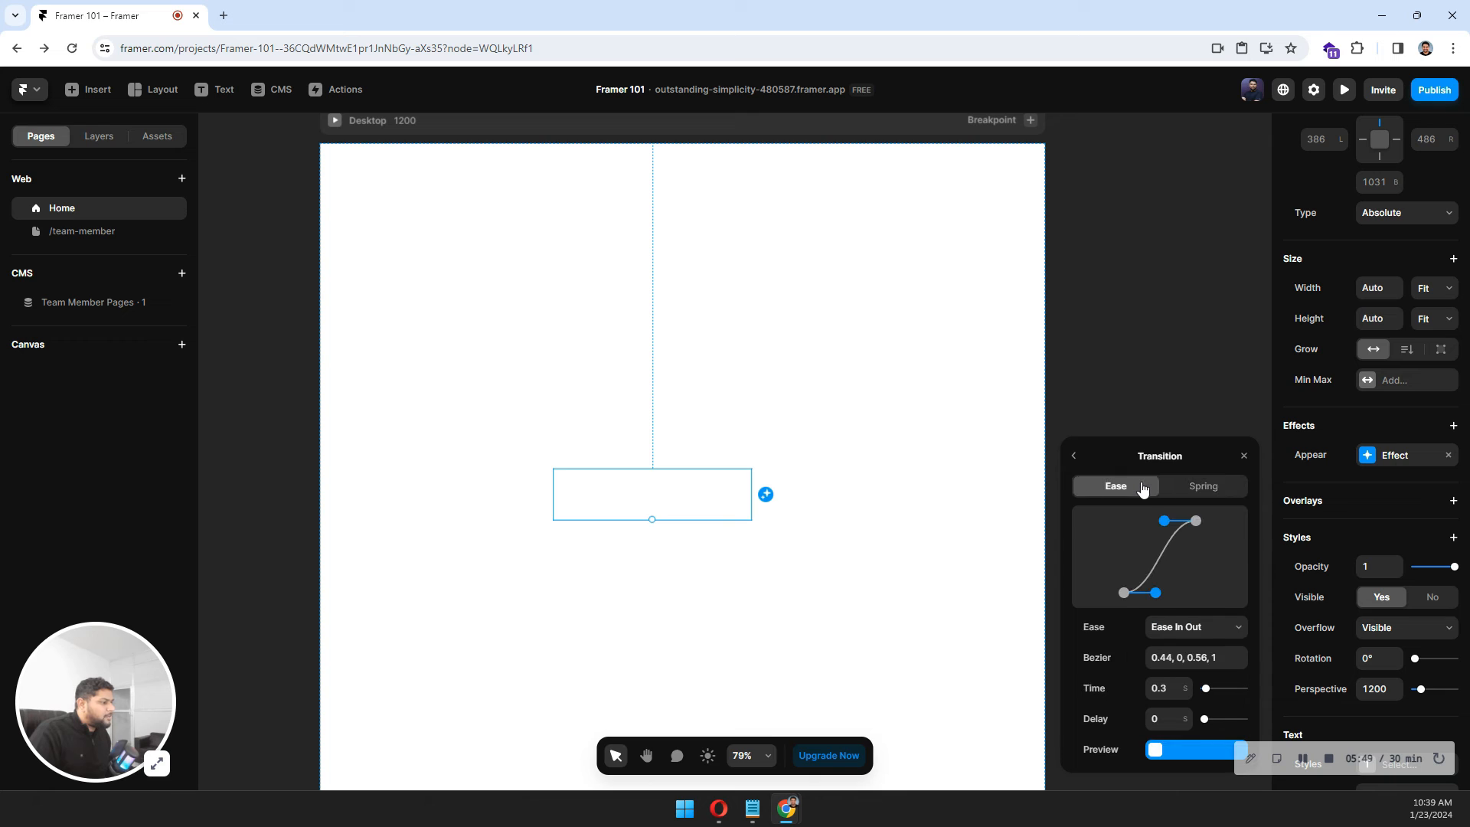
click(1160, 721)
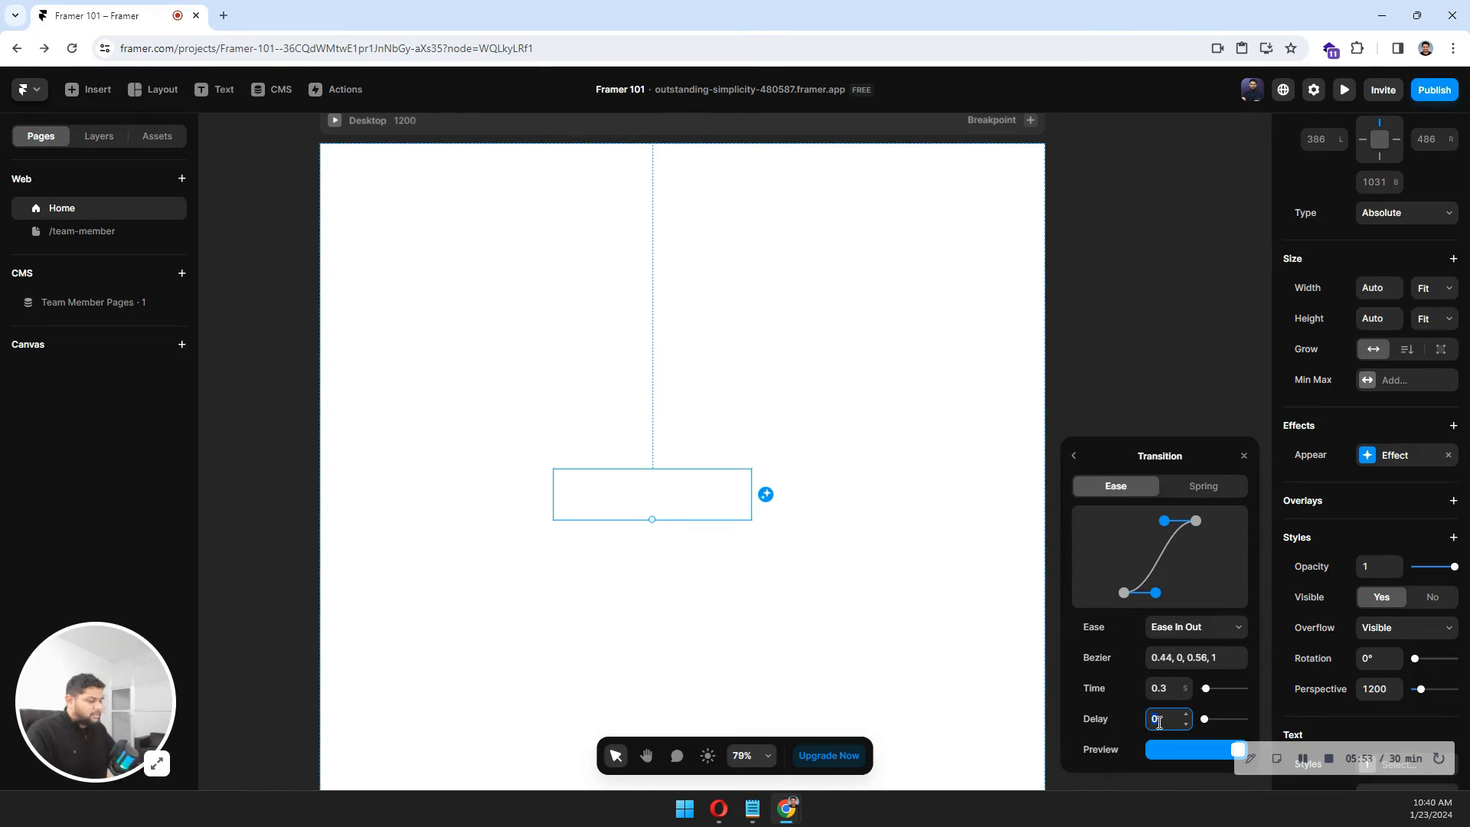
text(0.2)
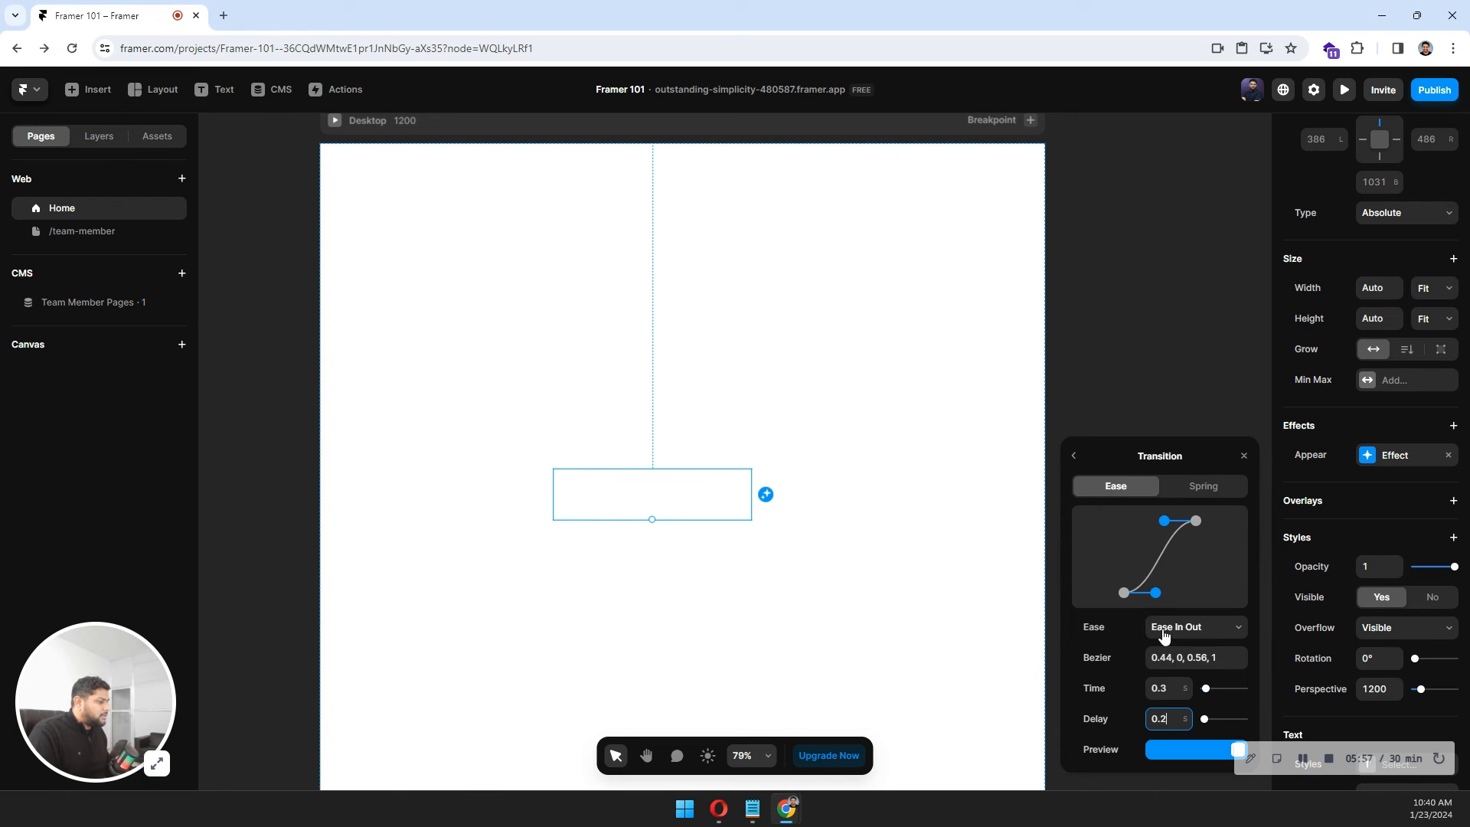
click(1077, 459)
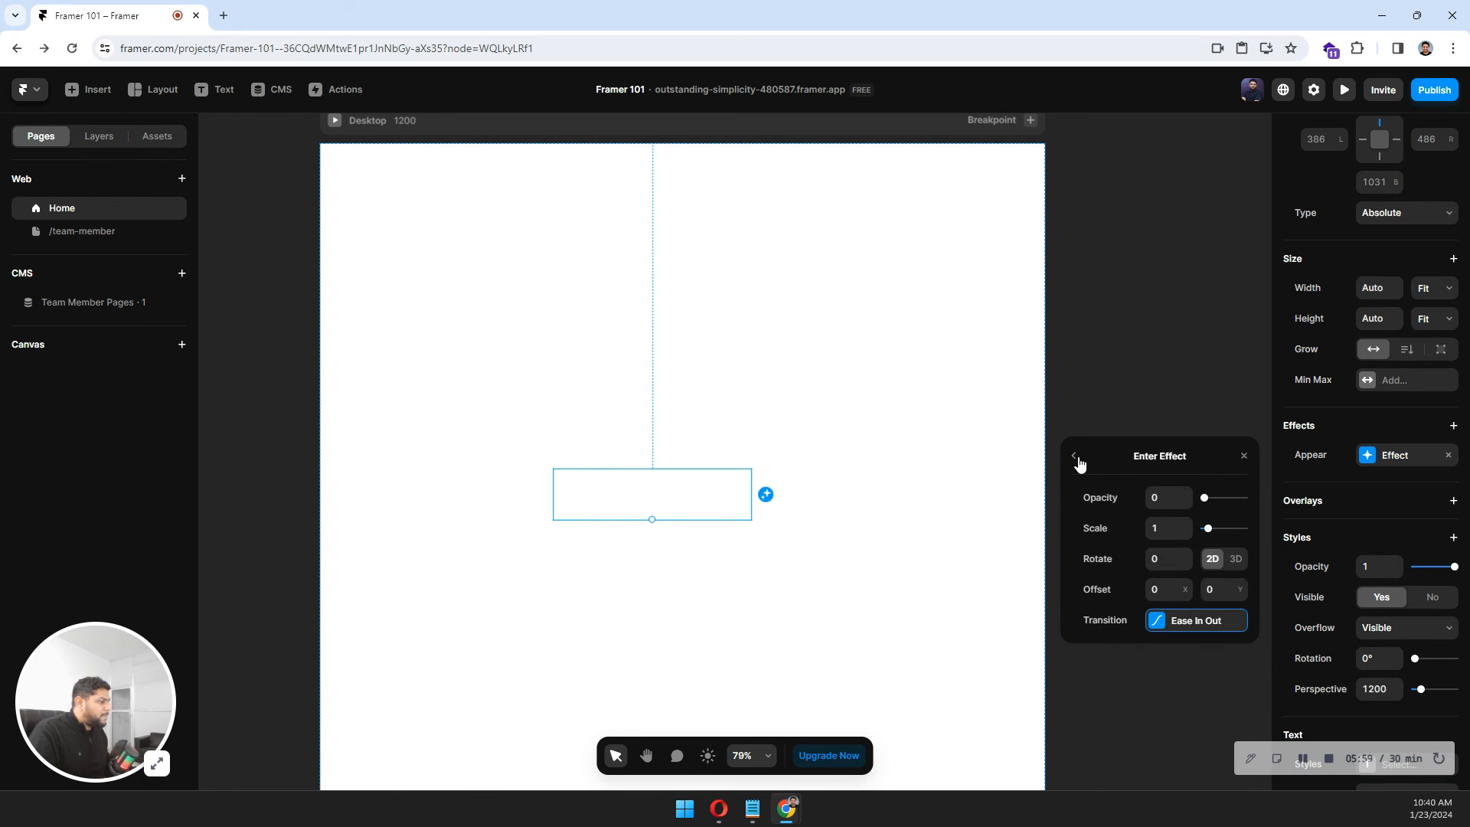
click(1073, 456)
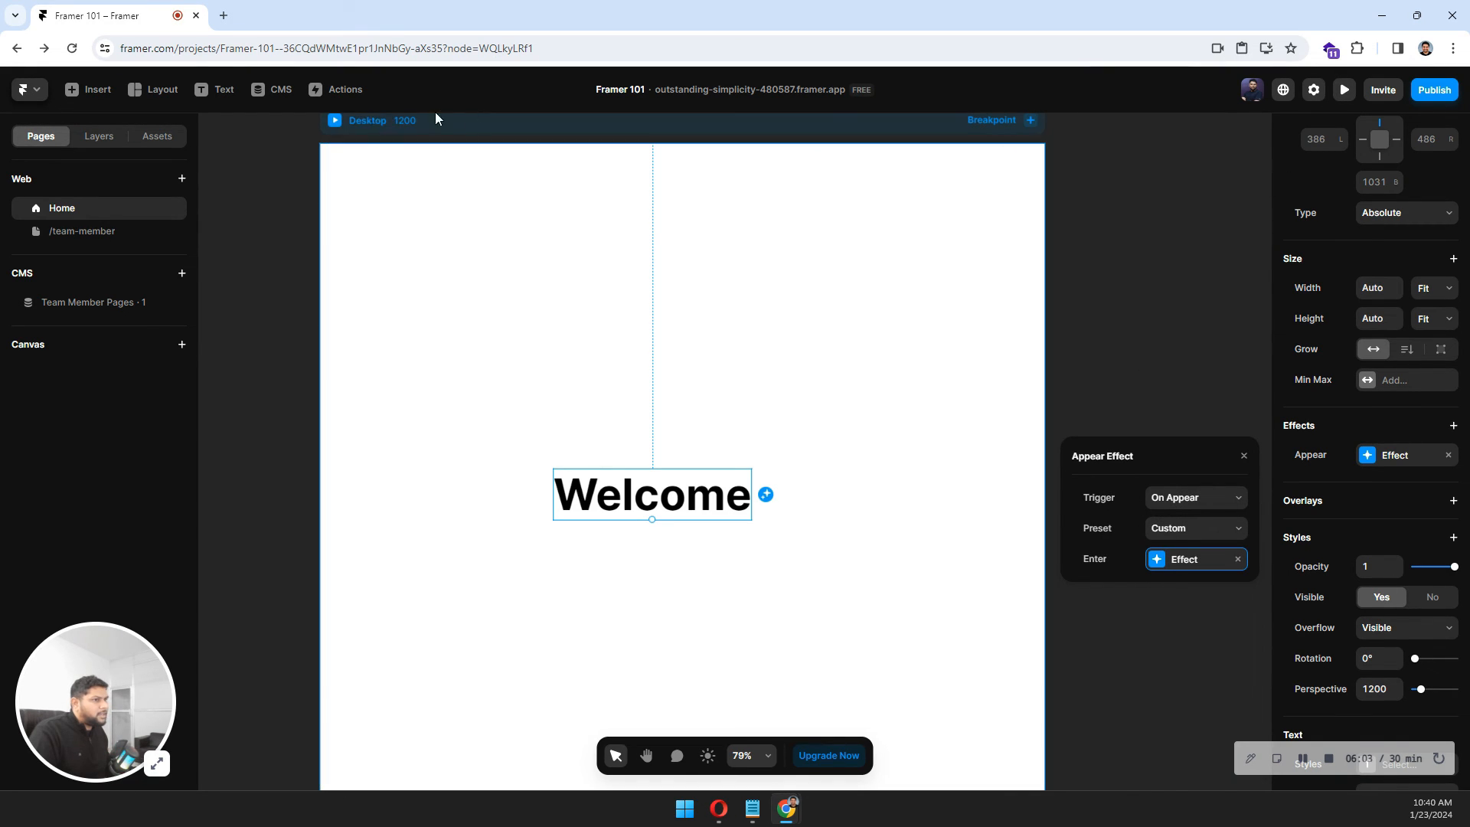
Preview the Welcome text's appear animation, reload it, and return to the editor.
click(337, 121)
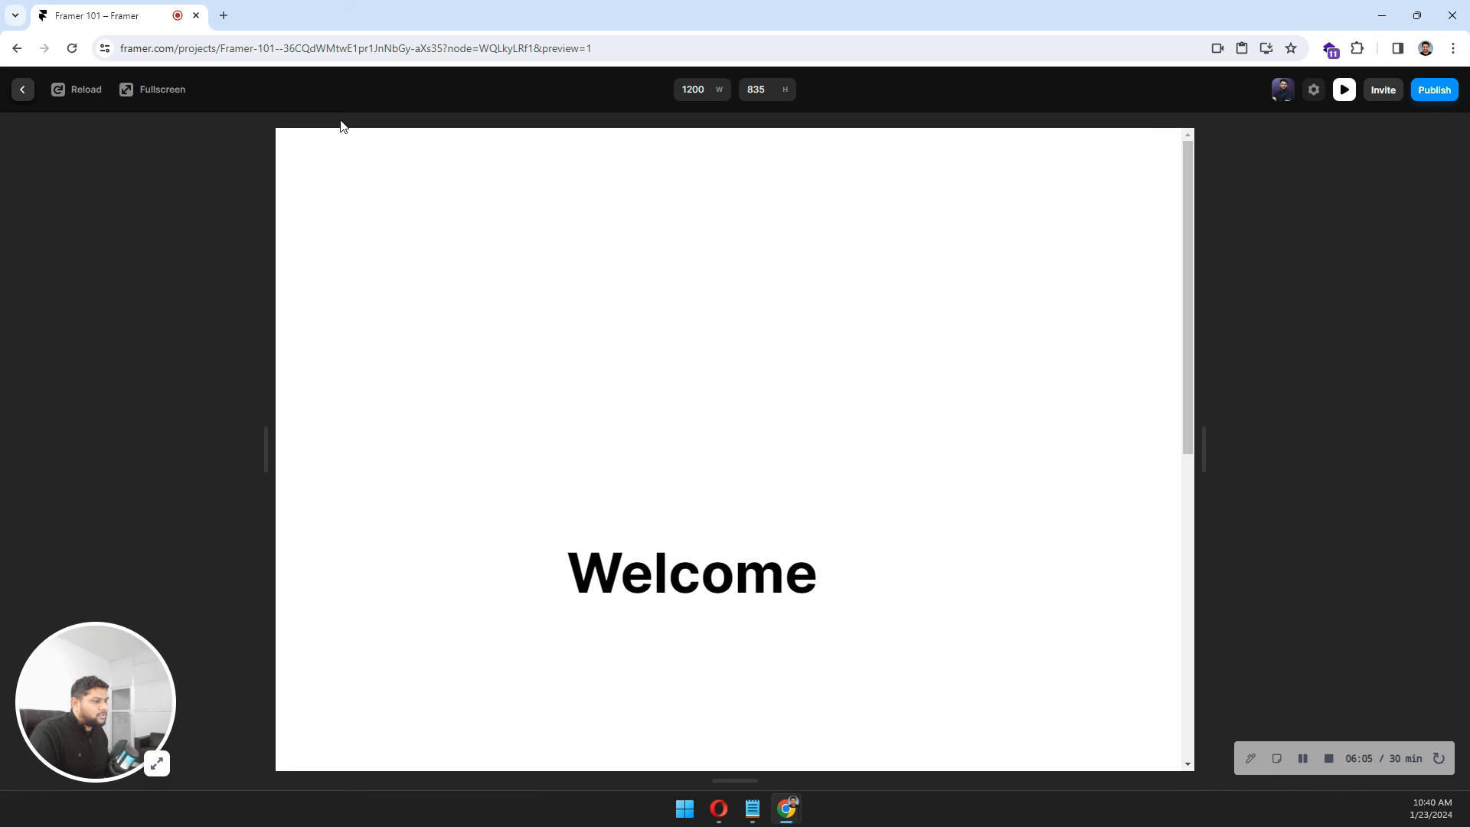
click(59, 89)
click(20, 90)
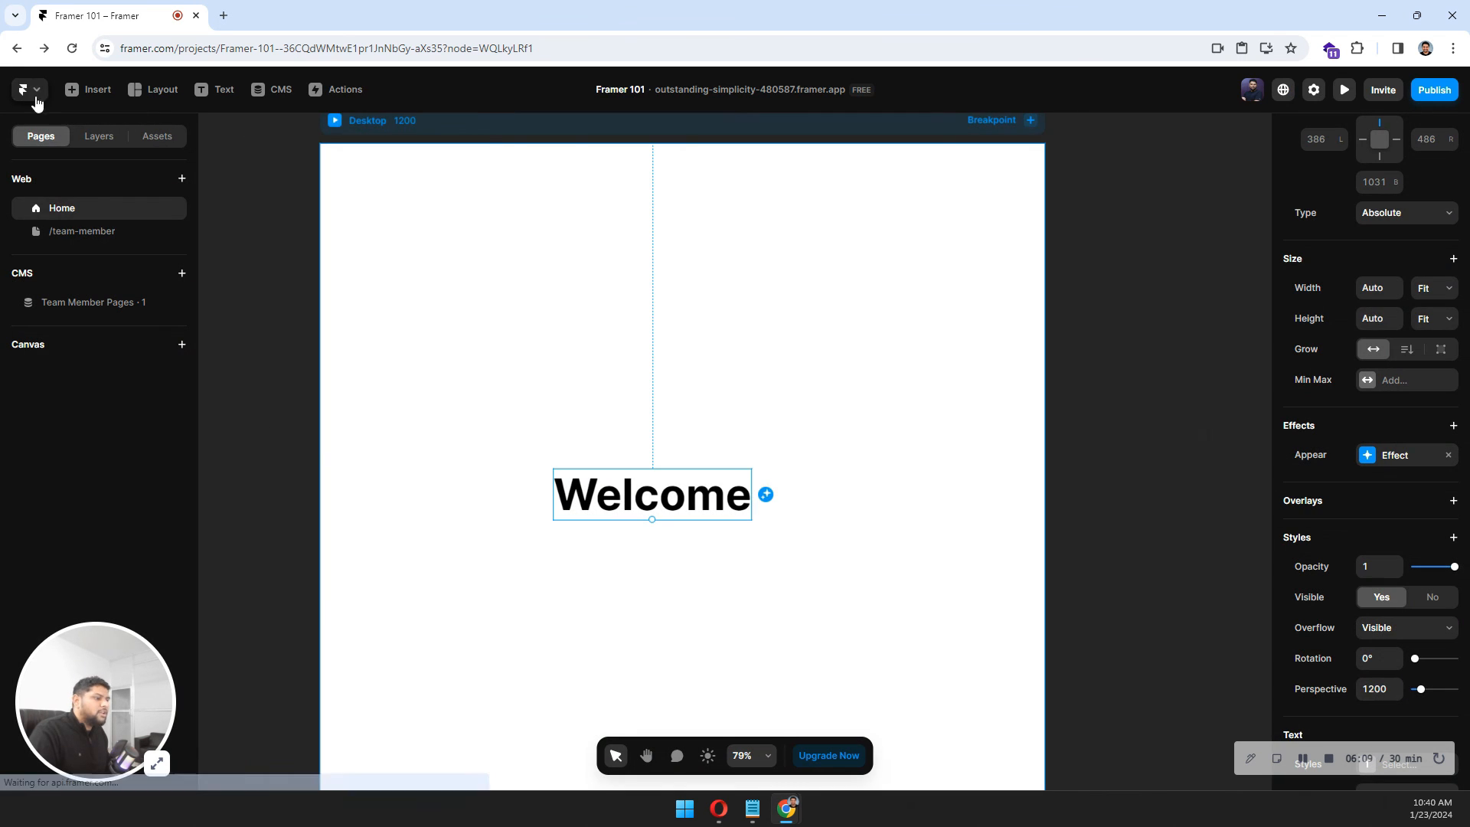
Reshape the enter transition's ease curve into a custom bezier of 1, -0.01, 0.58, 1.
click(1378, 458)
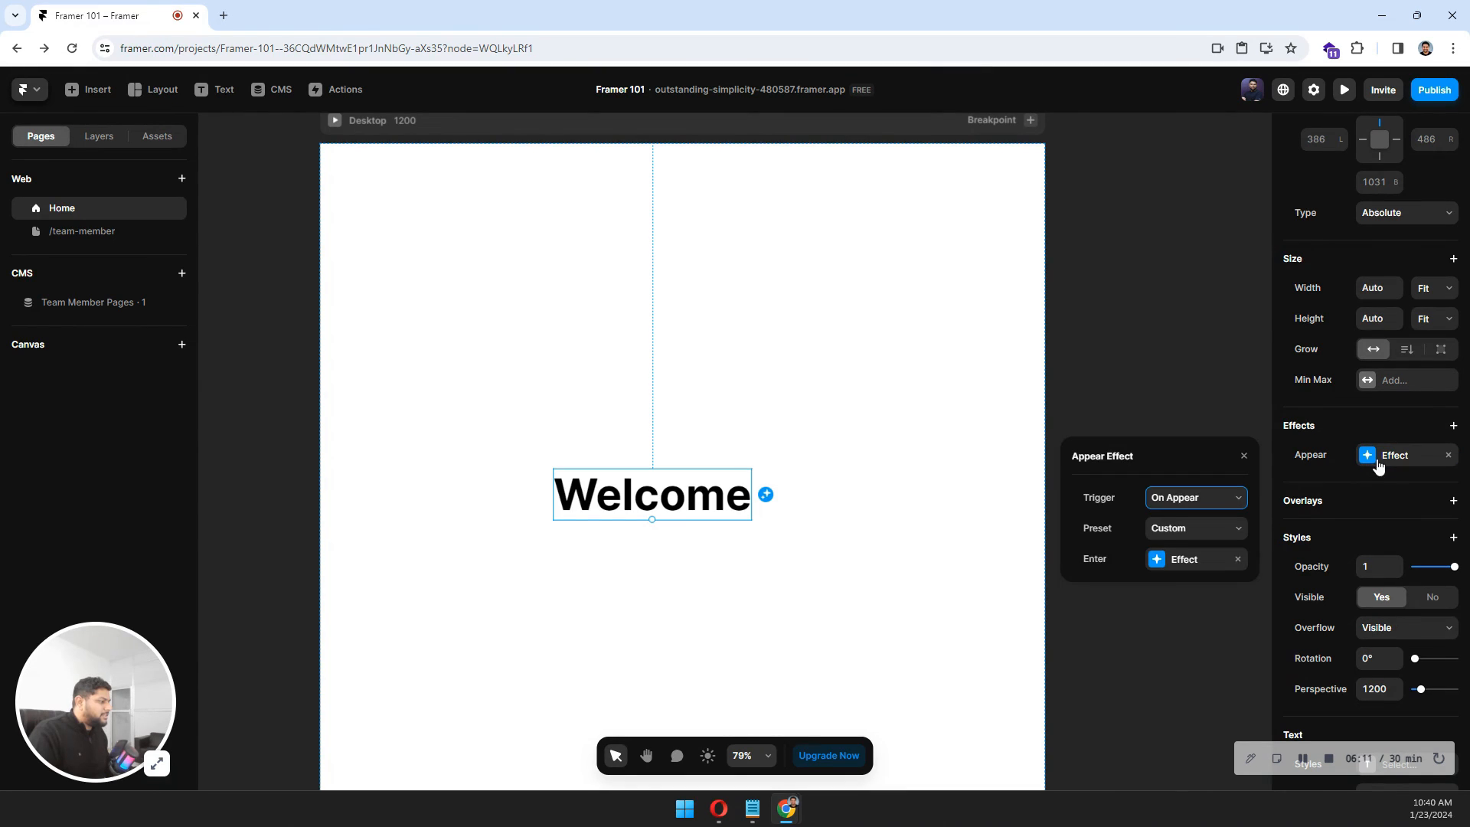
click(1159, 561)
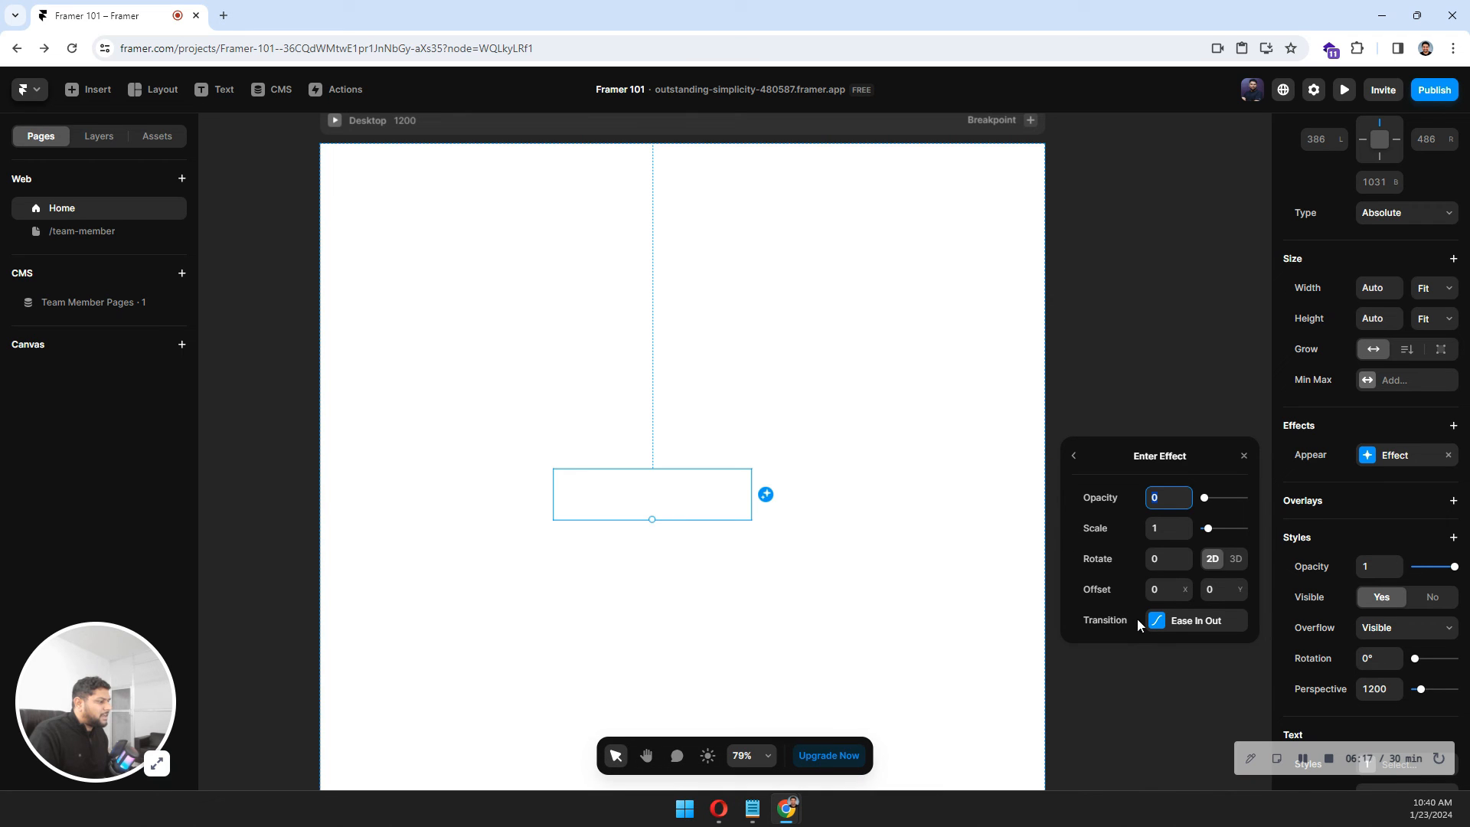
click(1159, 621)
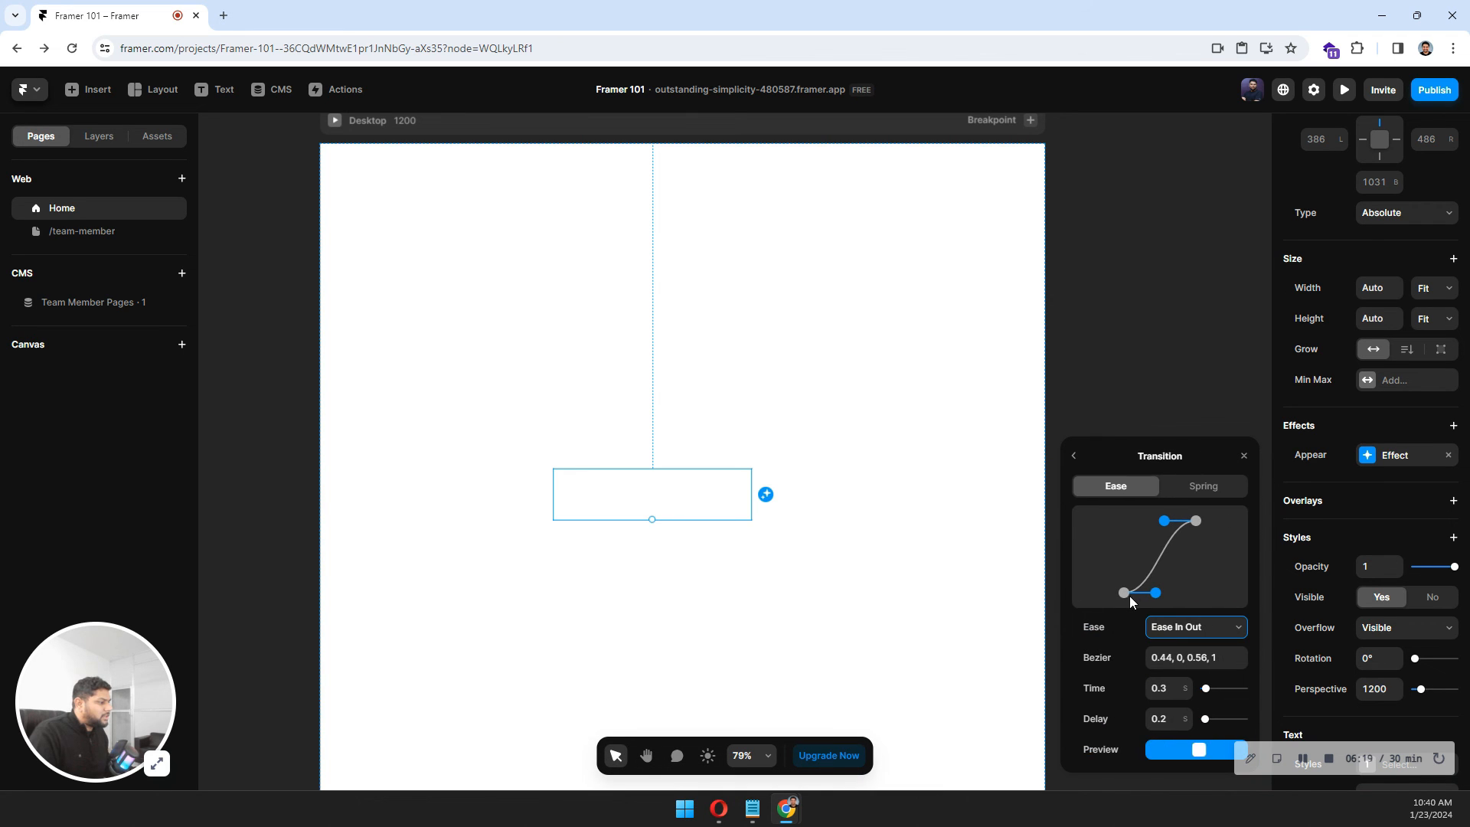
drag(1155, 591, 1234, 597)
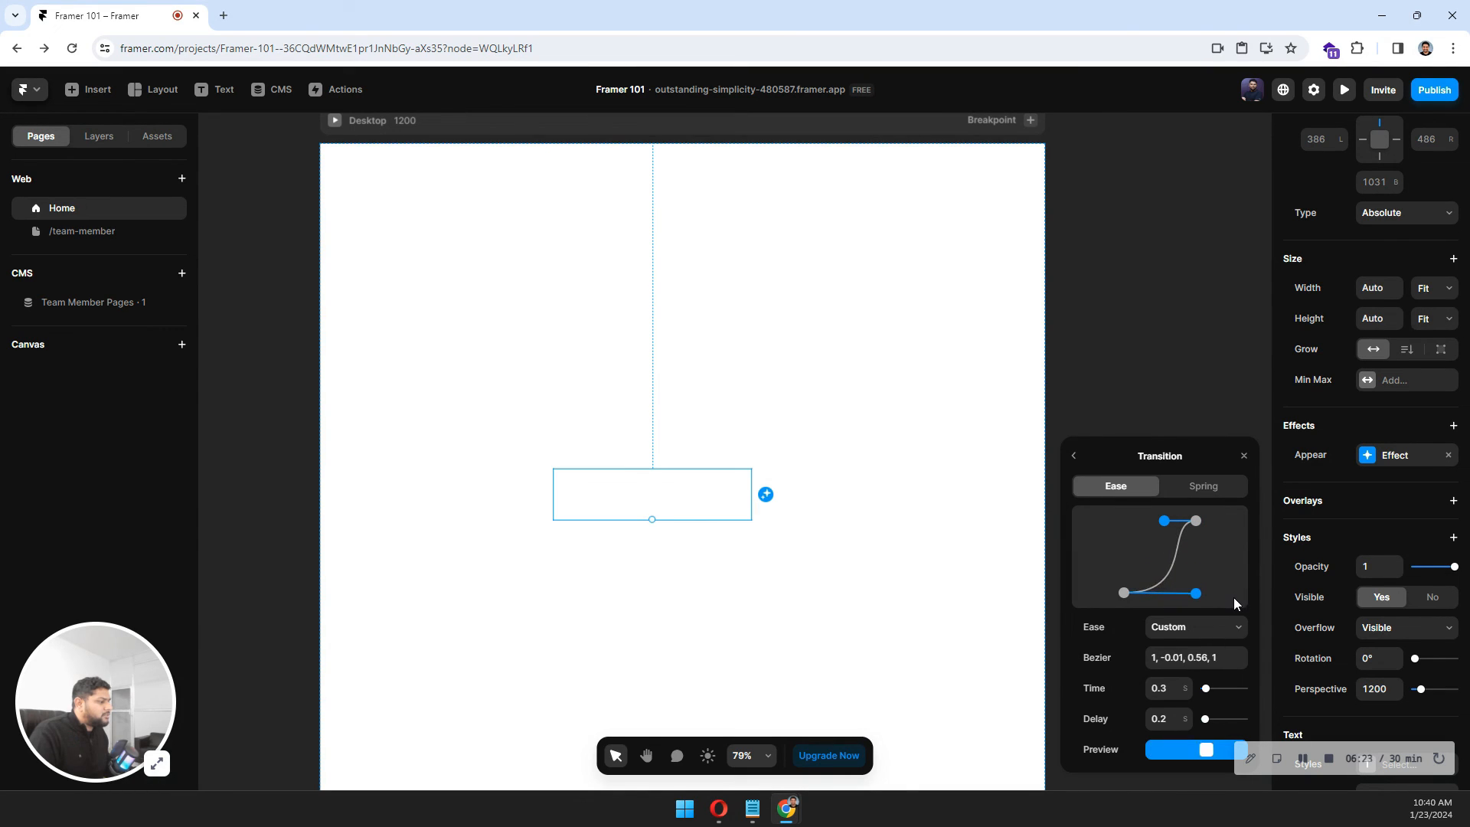
Preview the reshaped appear animation and return to the editor.
click(335, 120)
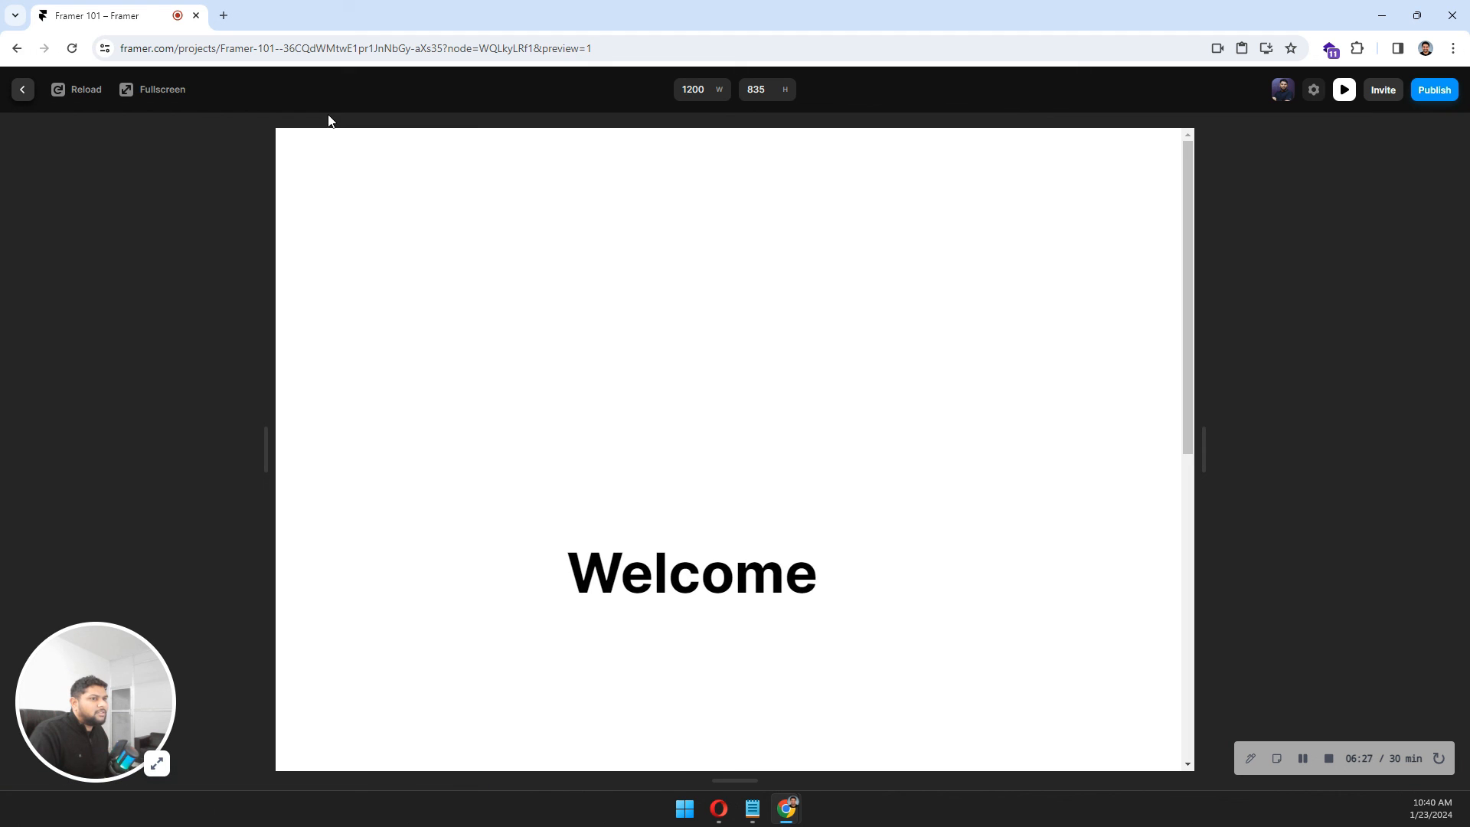
click(23, 90)
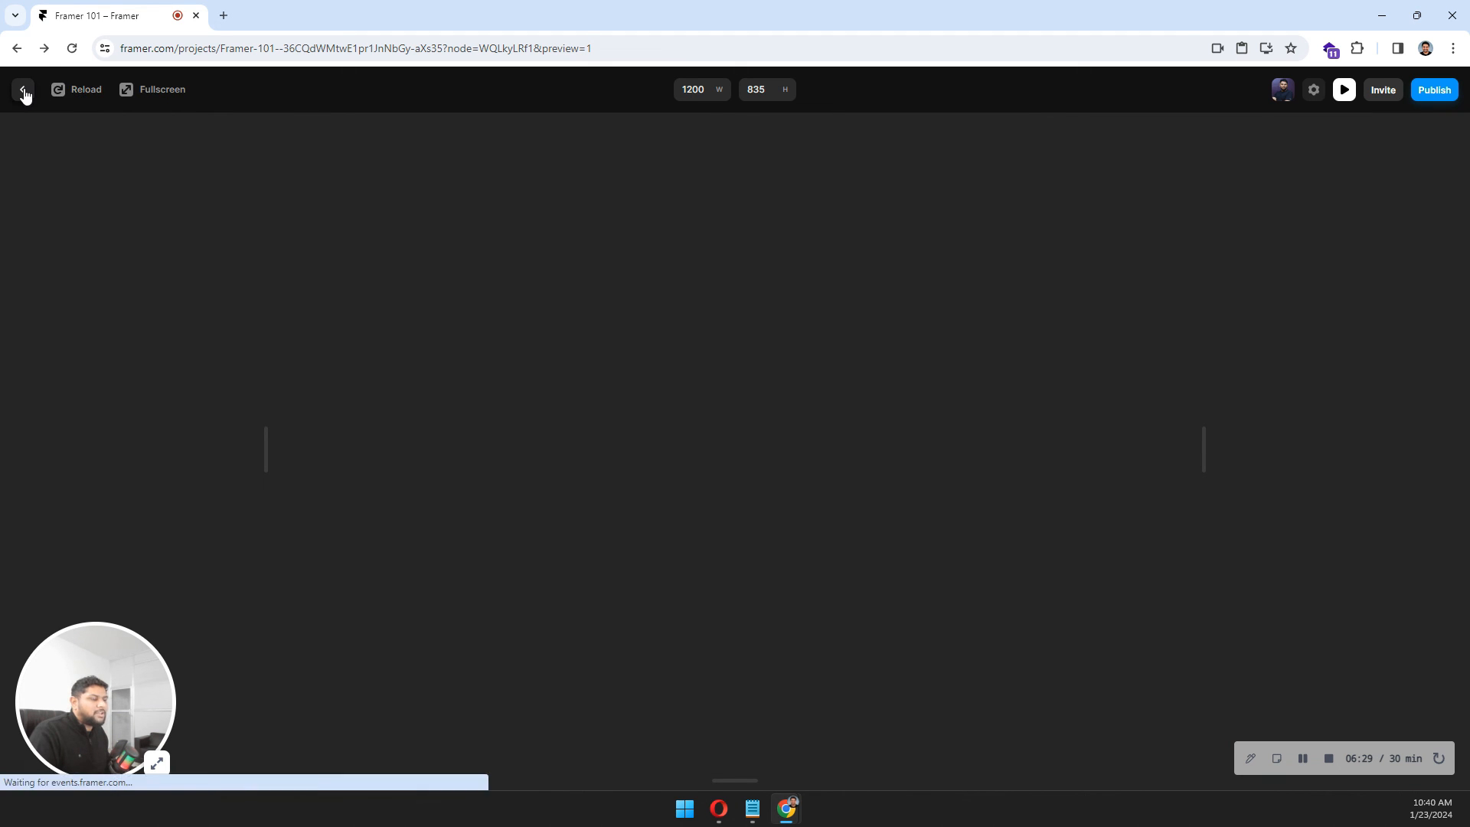
drag(541, 394, 533, 426)
click(716, 539)
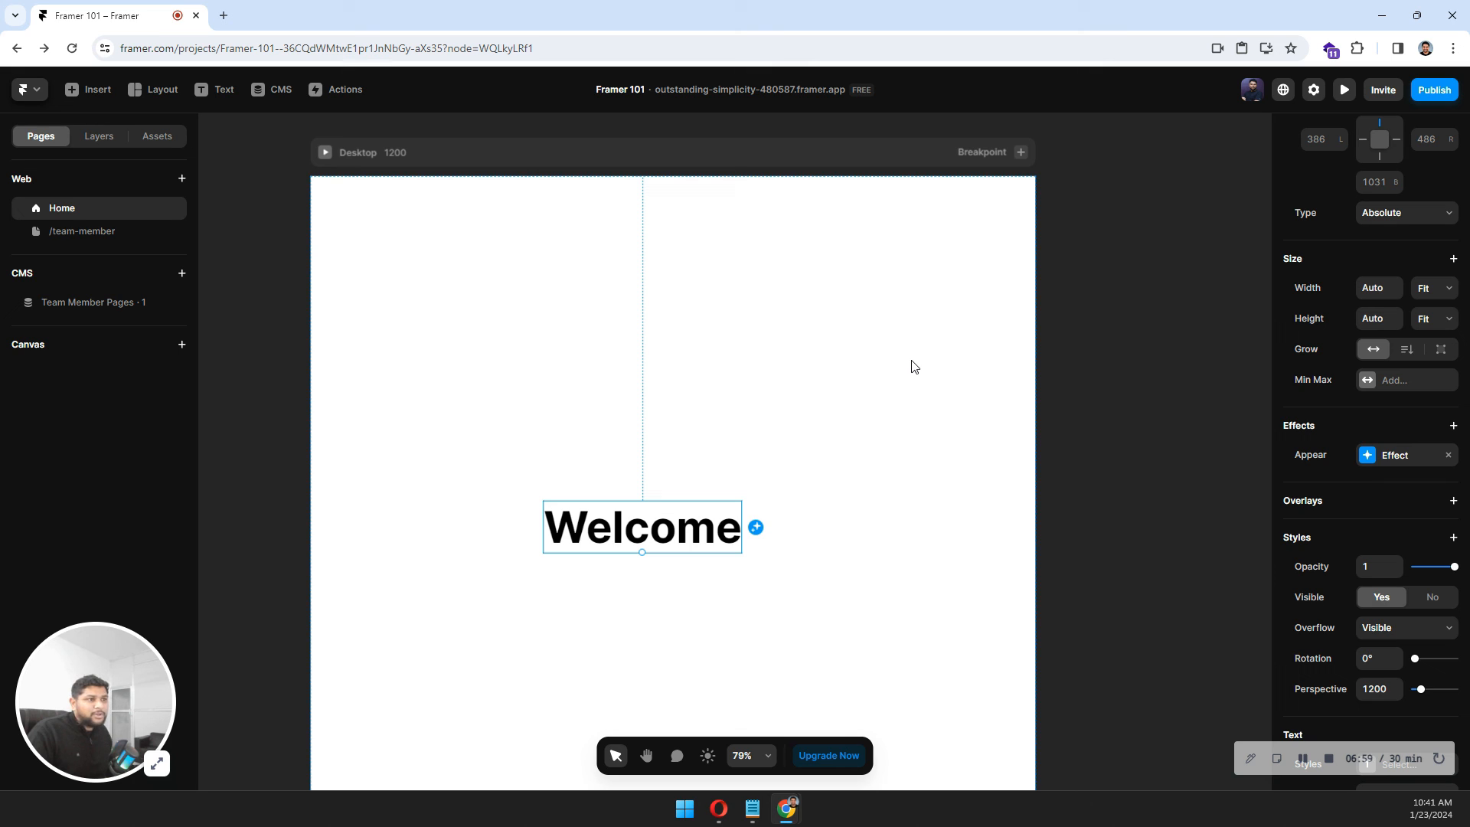
Move the Welcome text higher up on the page.
click(232, 247)
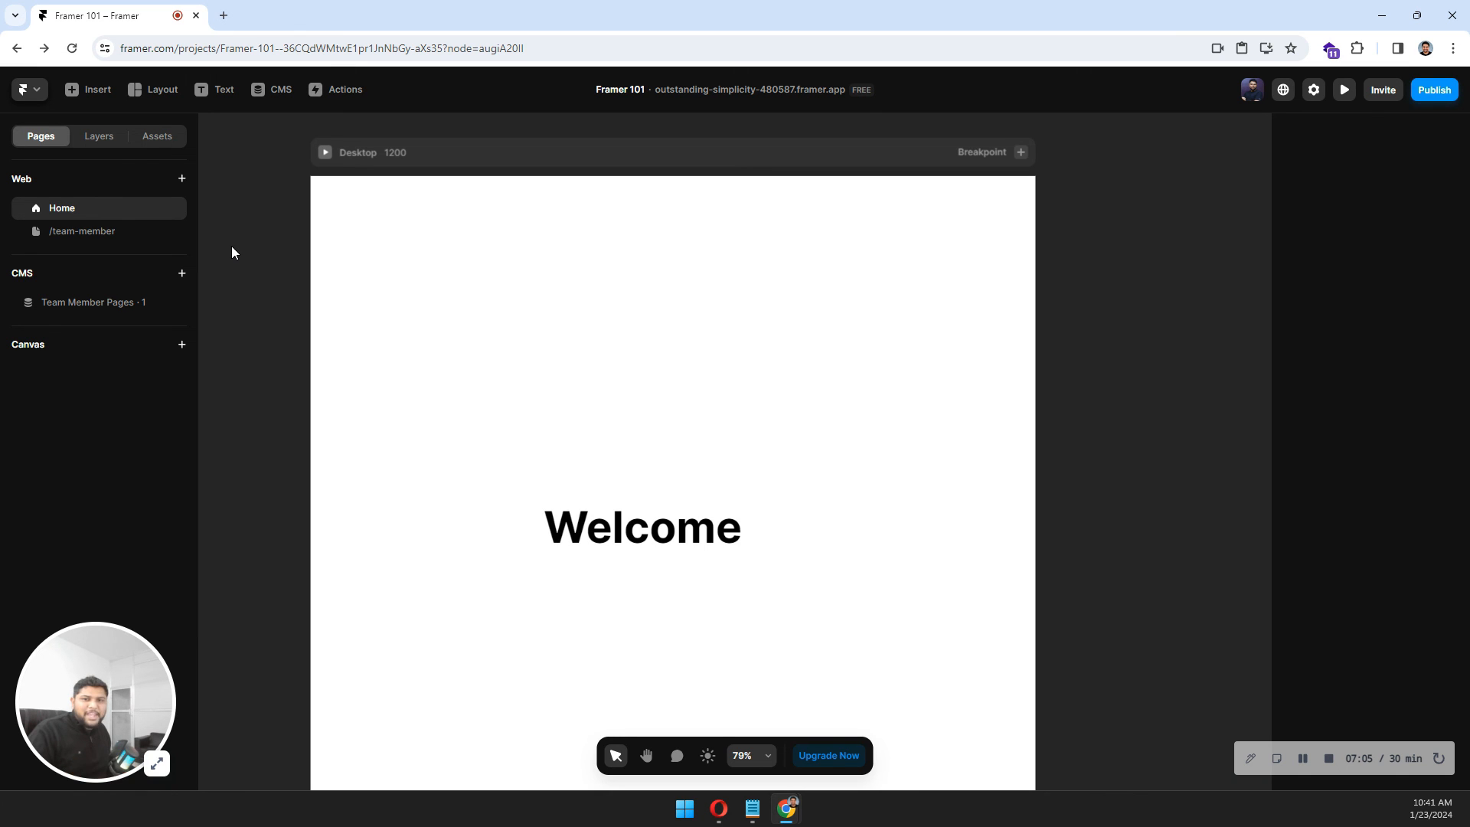
click(727, 532)
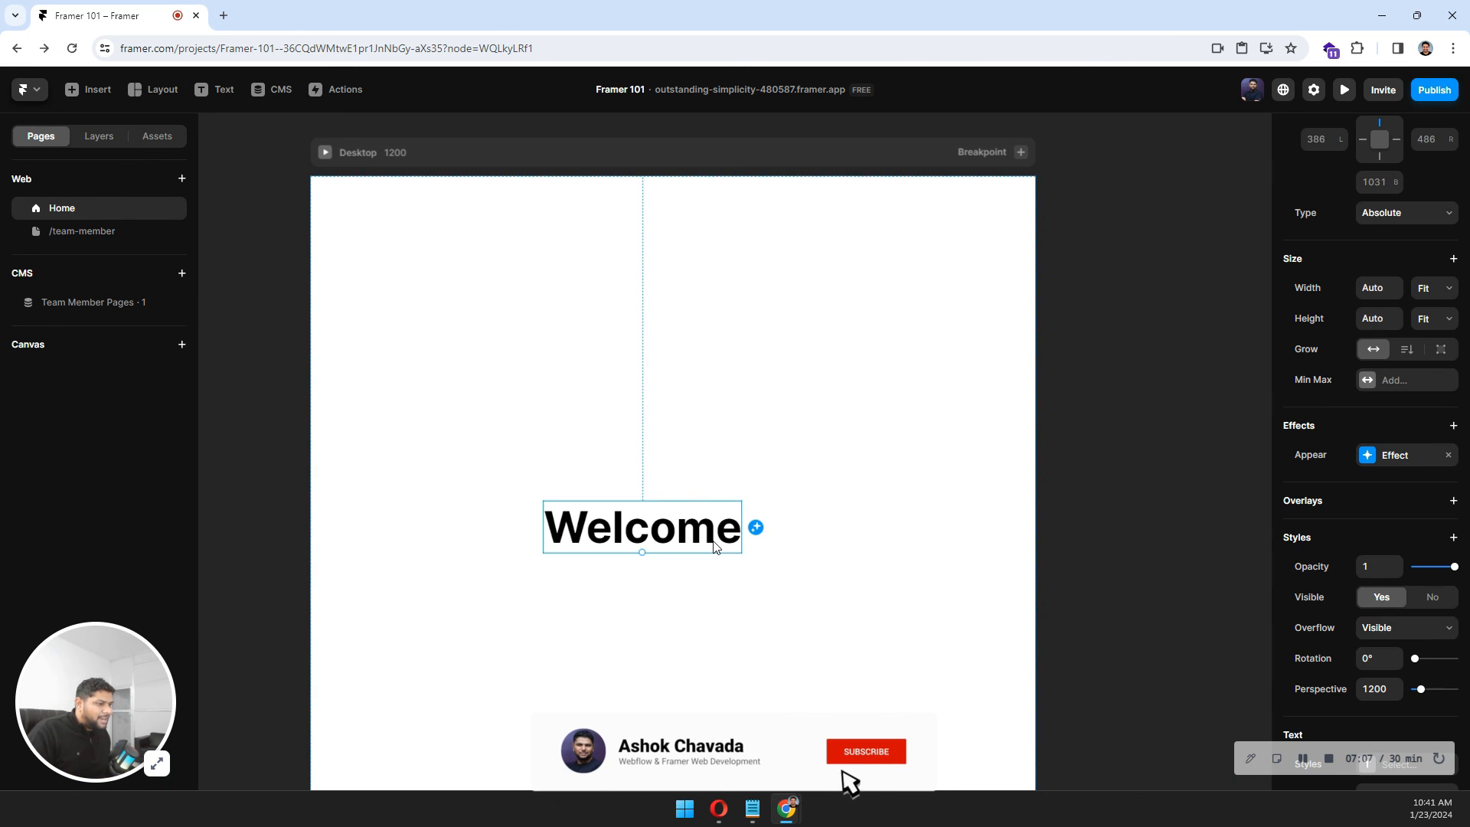
drag(727, 532, 712, 348)
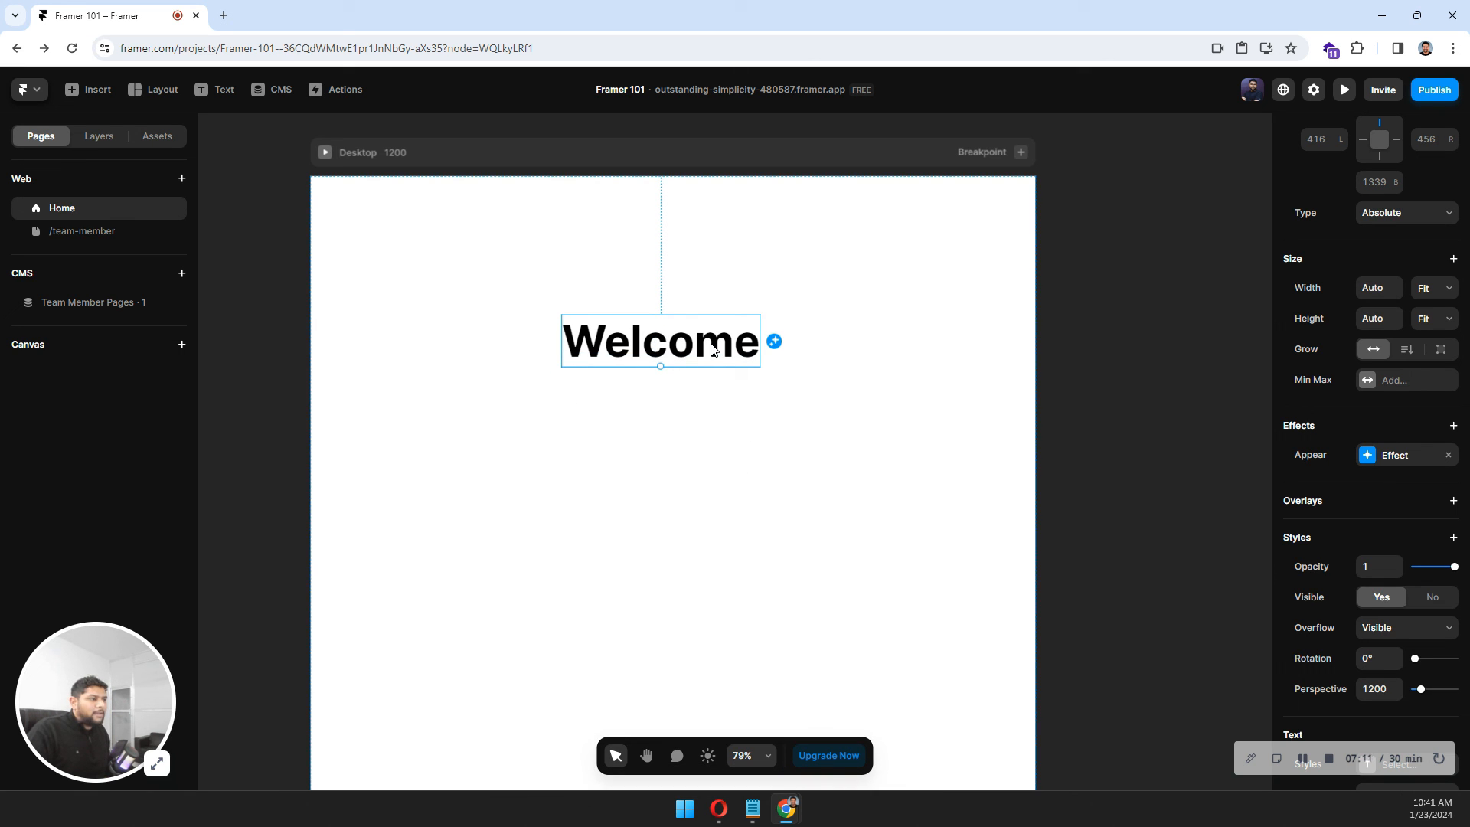